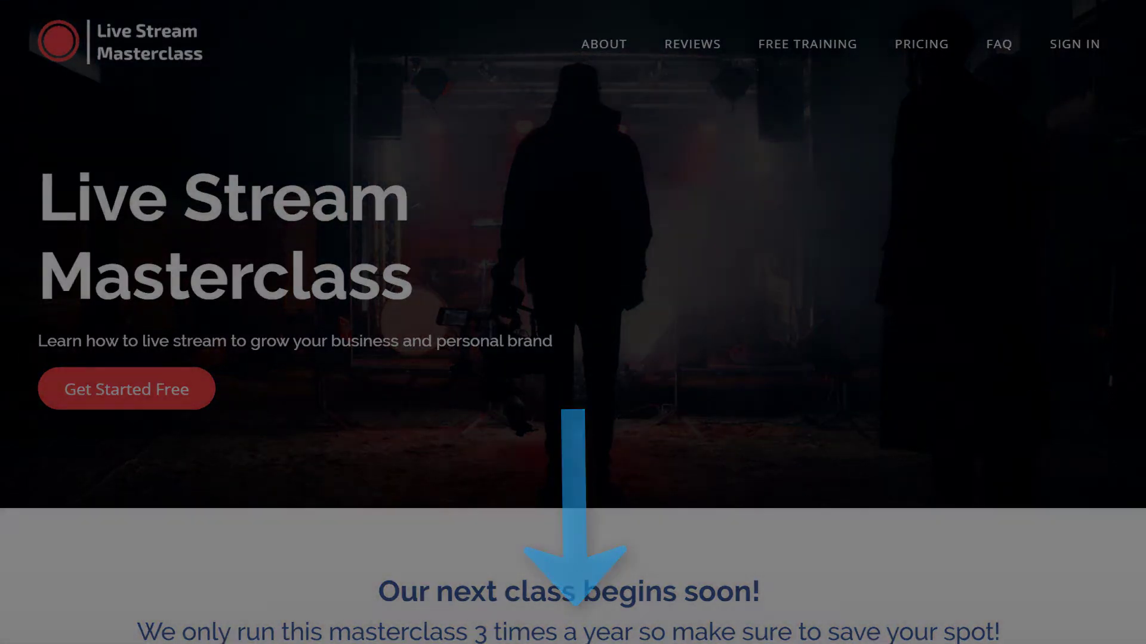
# Scroll through the home page and go to the FREE TRAINING page
pyautogui.scroll(-9, 934, 339)
pyautogui.scroll(-9, 925, 323)
pyautogui.scroll(-2, 925, 323)
pyautogui.scroll(-7, 926, 325)
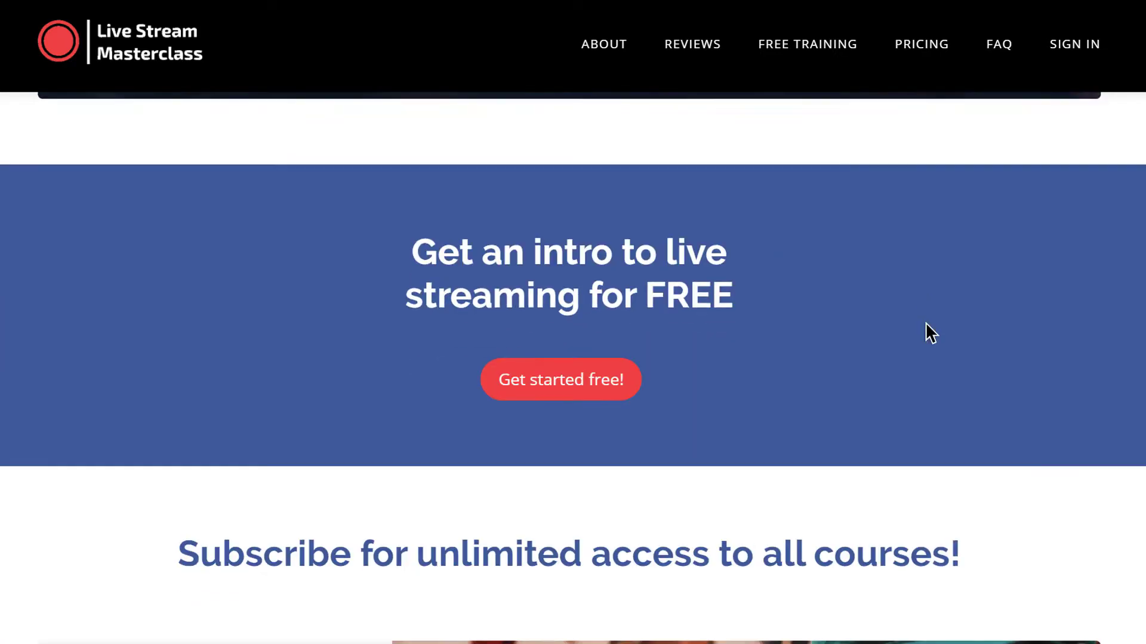
pyautogui.scroll(-7, 926, 330)
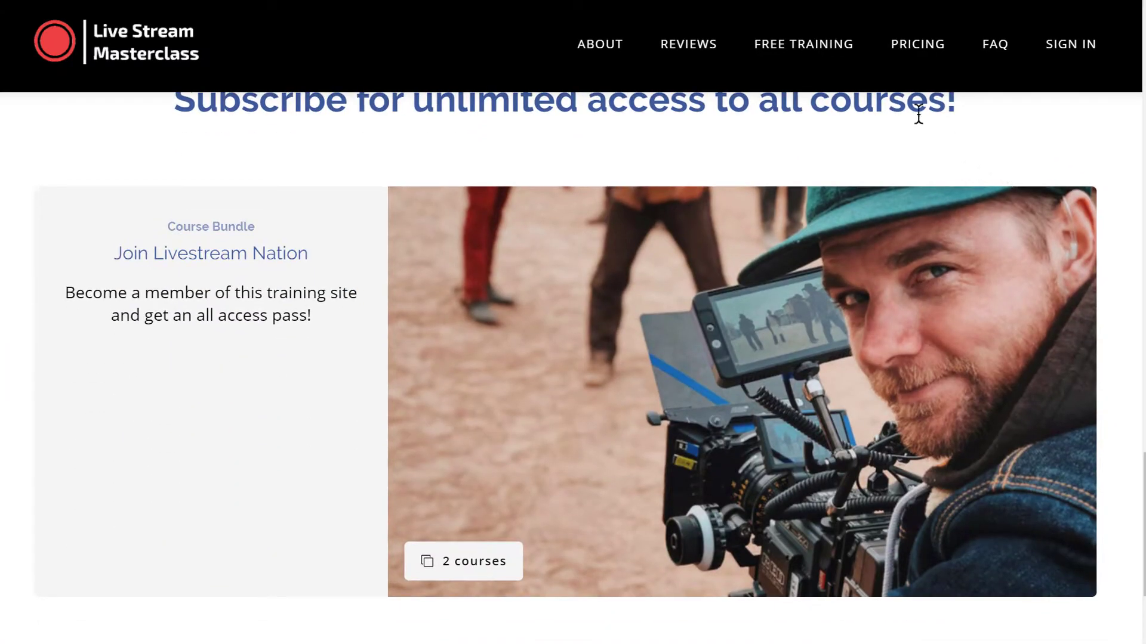
pyautogui.click(808, 57)
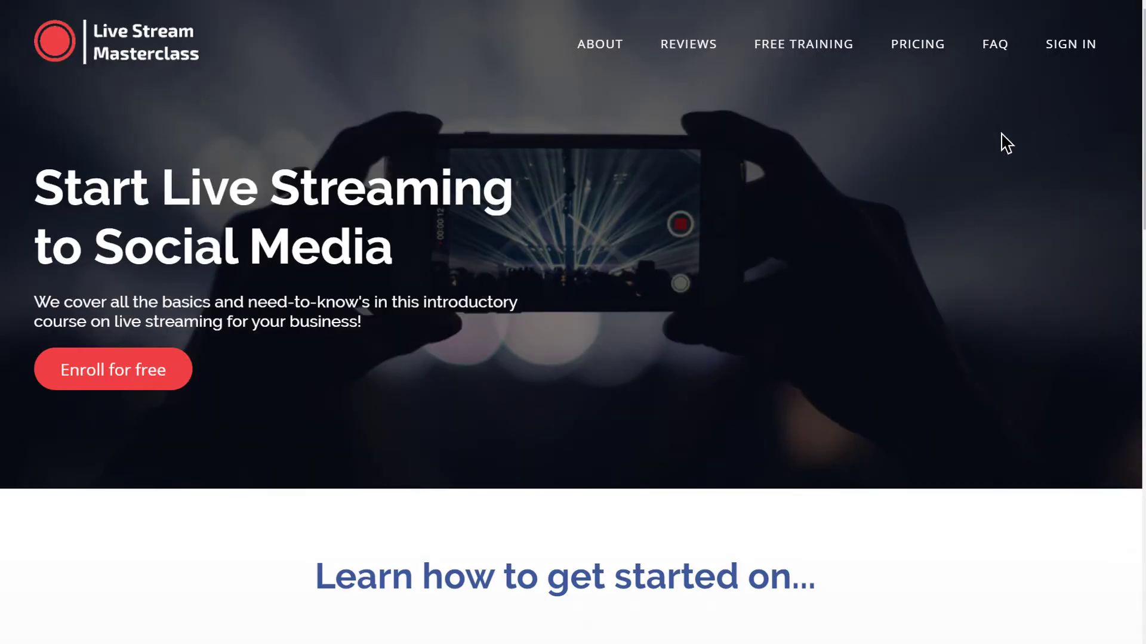
# Scroll the free training page, then go to PRICING for the $795.00 masterclass offer
pyautogui.scroll(-5, 1007, 143)
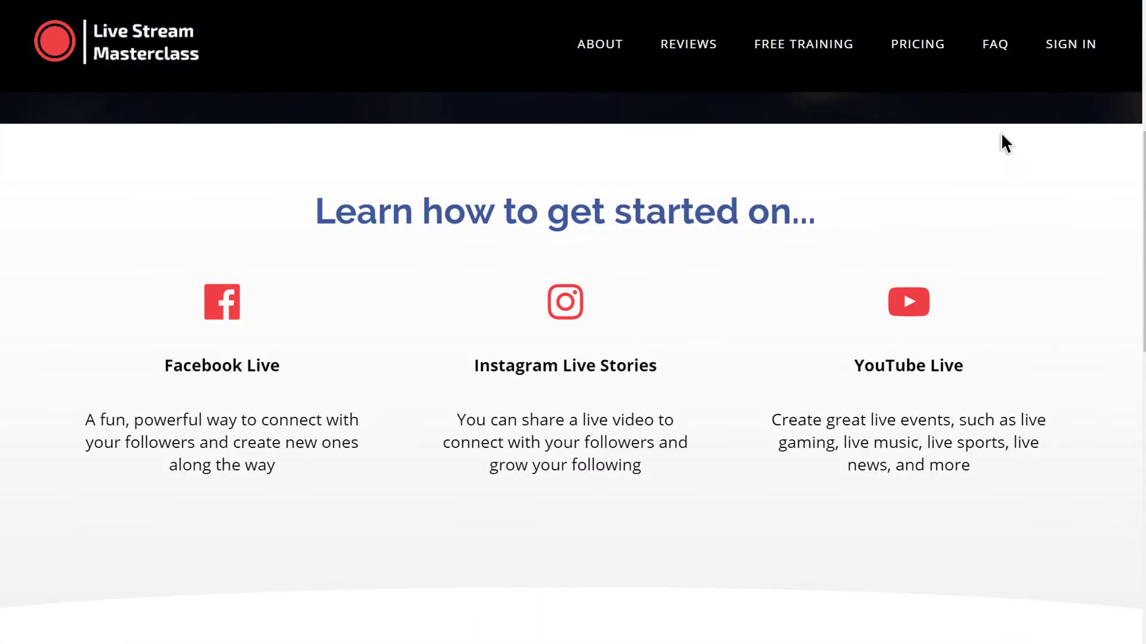
pyautogui.scroll(-7, 1002, 136)
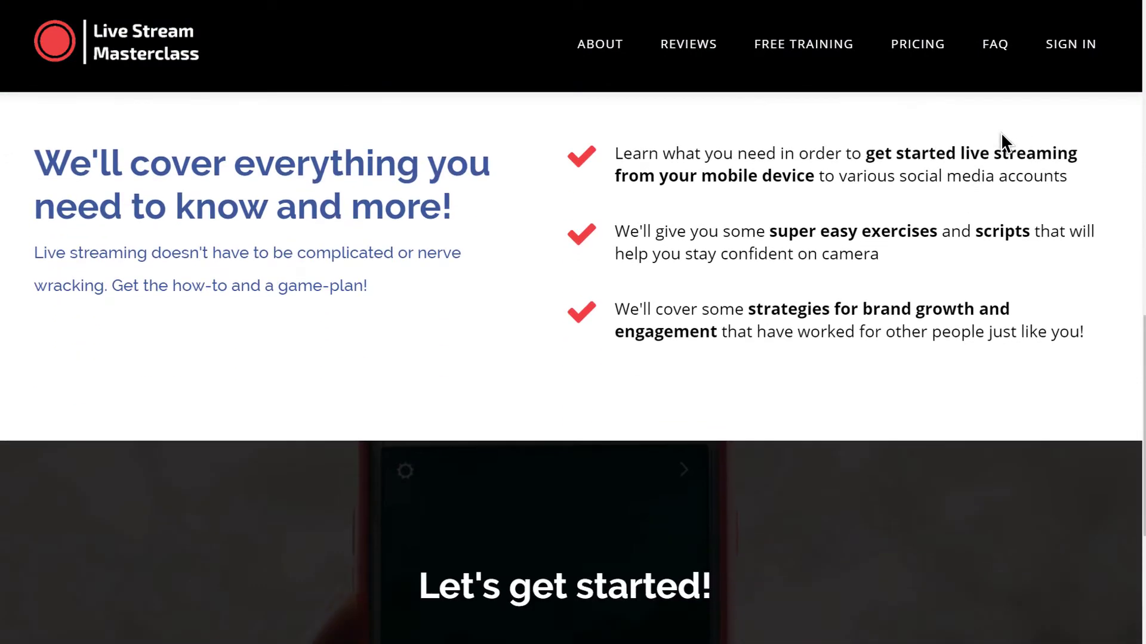
pyautogui.scroll(-4, 1002, 142)
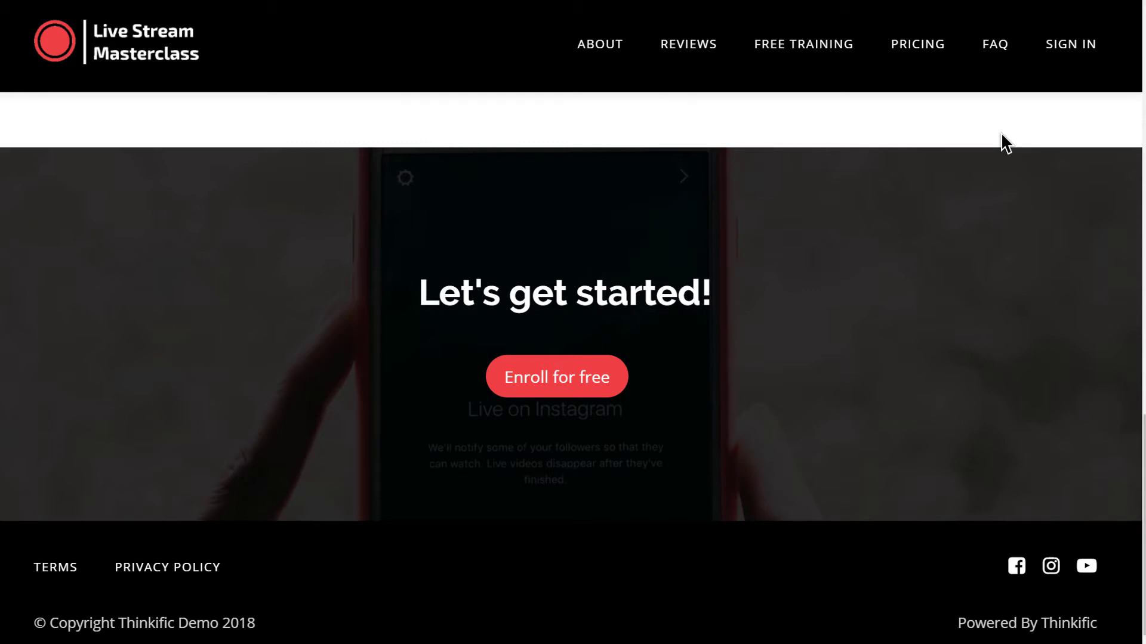
pyautogui.click(938, 50)
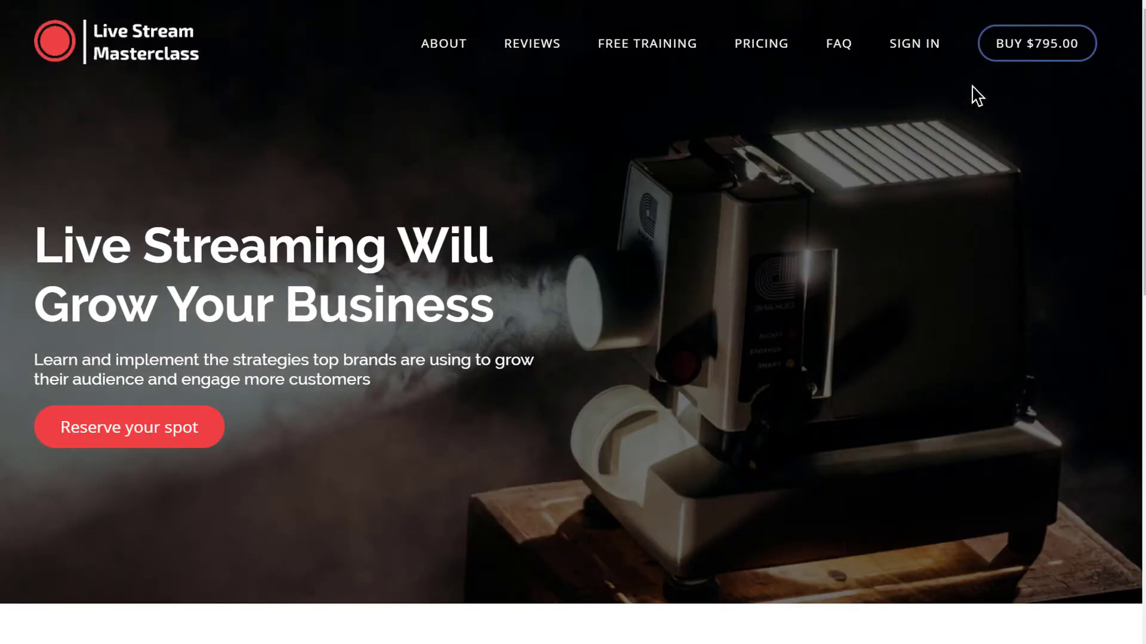
# Start the $795.00 purchase and sign up as a student, accepting the terms and privacy policy
pyautogui.click(1017, 62)
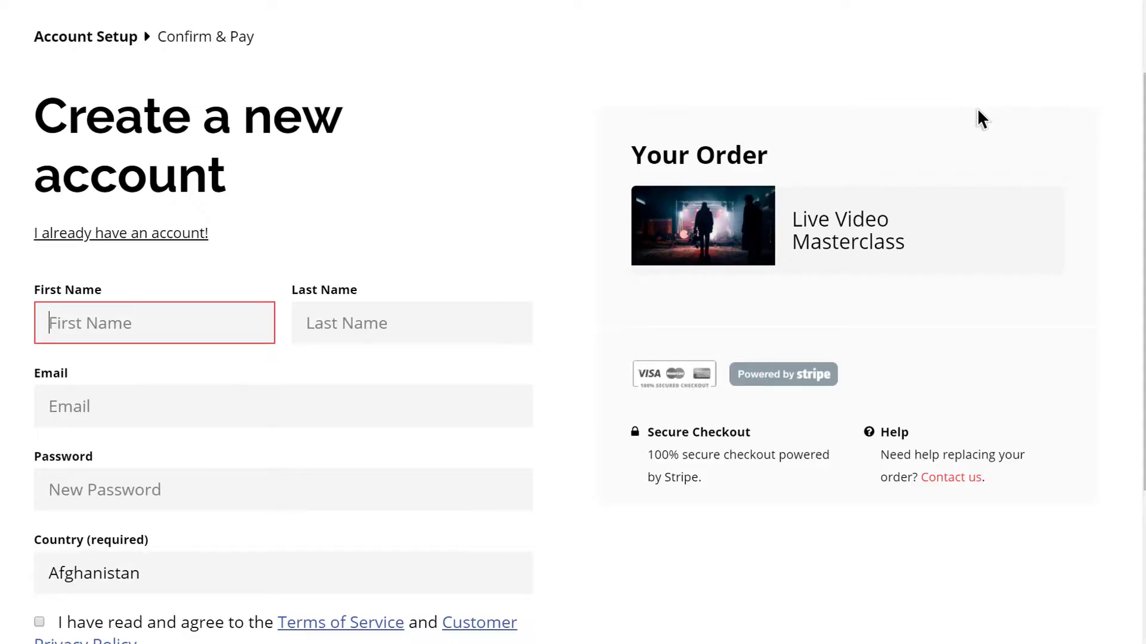
pyautogui.write('Aaron')
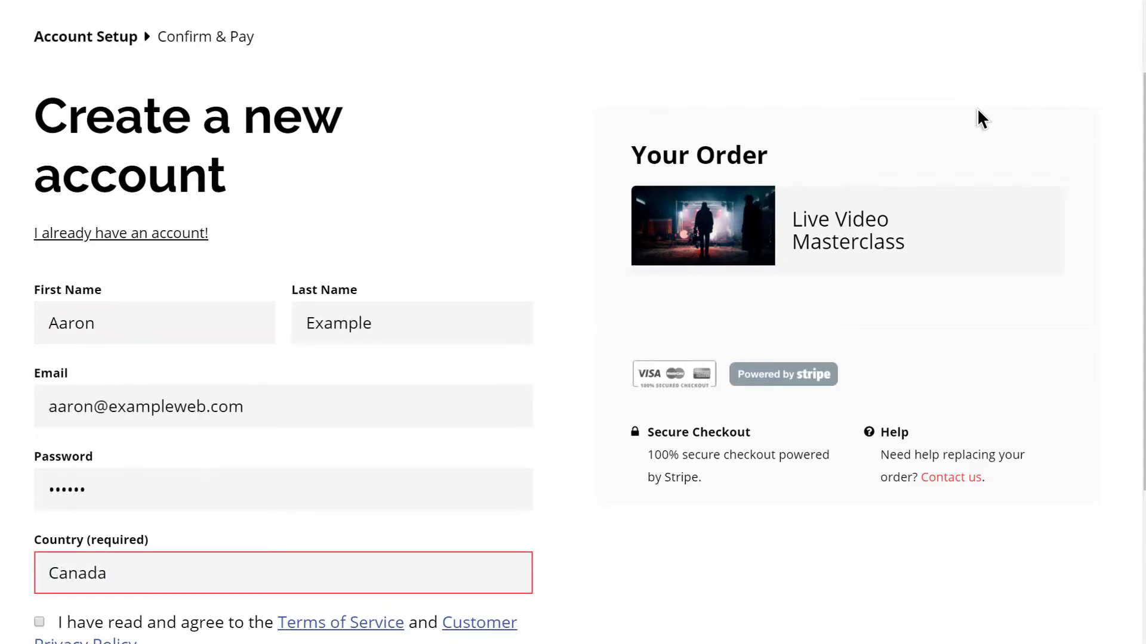
pyautogui.scroll(-4, 978, 116)
pyautogui.click(36, 395)
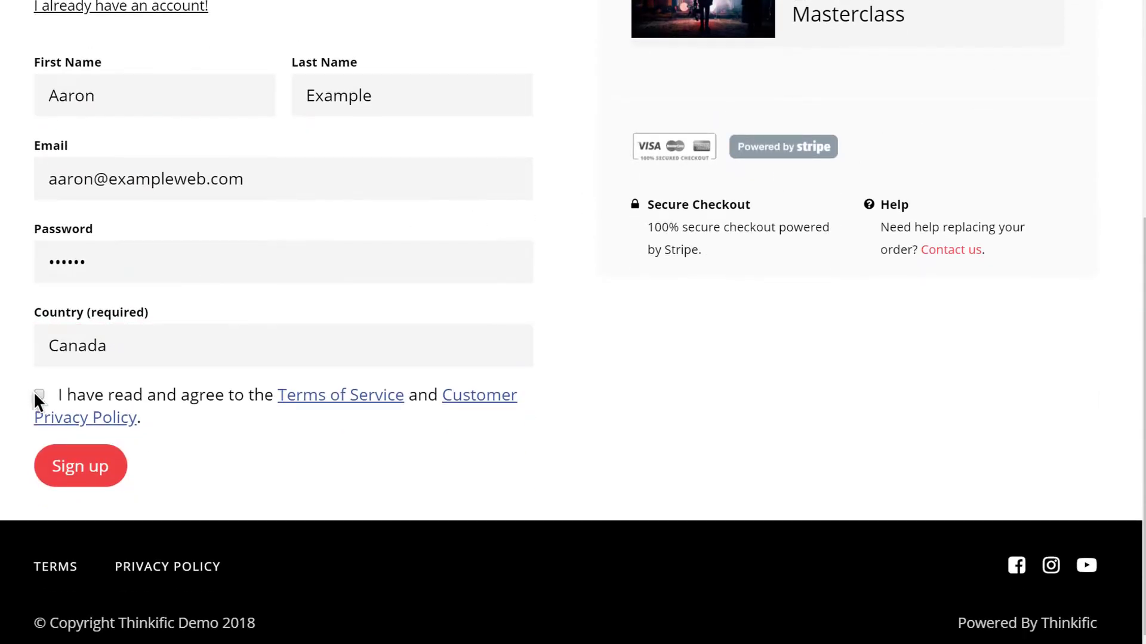
pyautogui.click(70, 468)
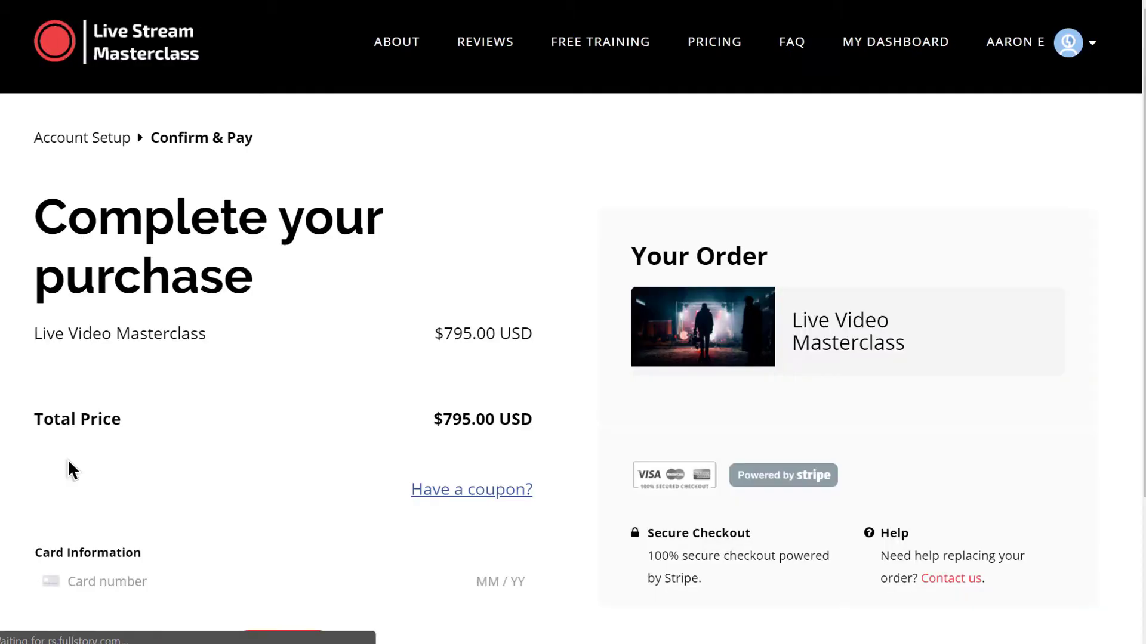
# Enter the payment card details and complete the $795.00 masterclass purchase
pyautogui.scroll(-3, 69, 462)
pyautogui.click(66, 401)
pyautogui.write('4242 4242 4242 4242')
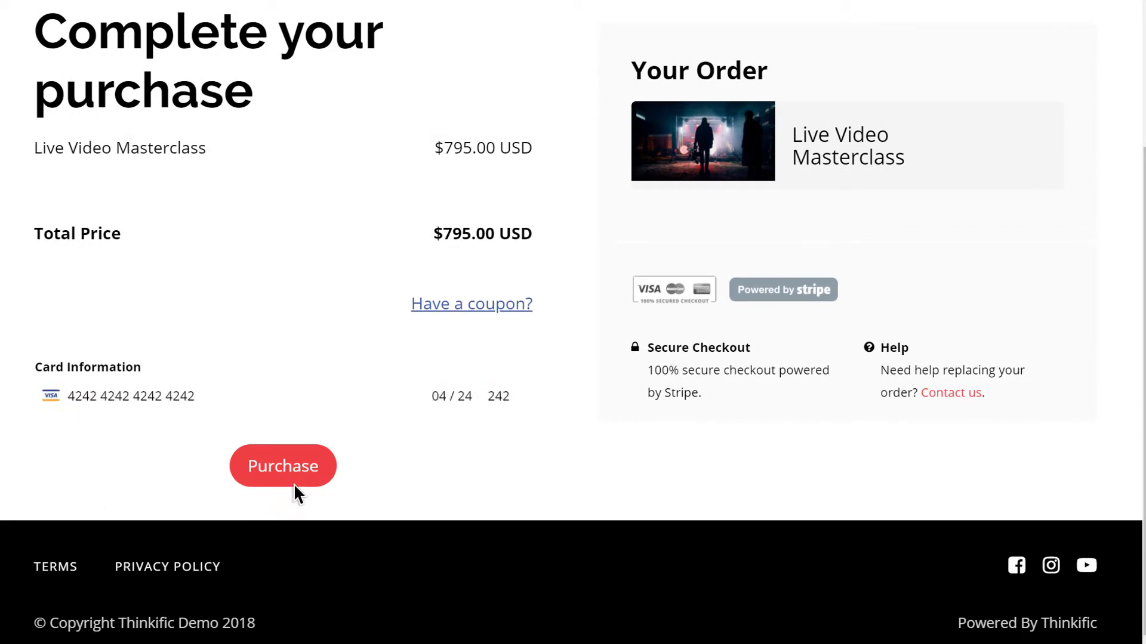
pyautogui.click(282, 471)
pyautogui.scroll(-7, 304, 484)
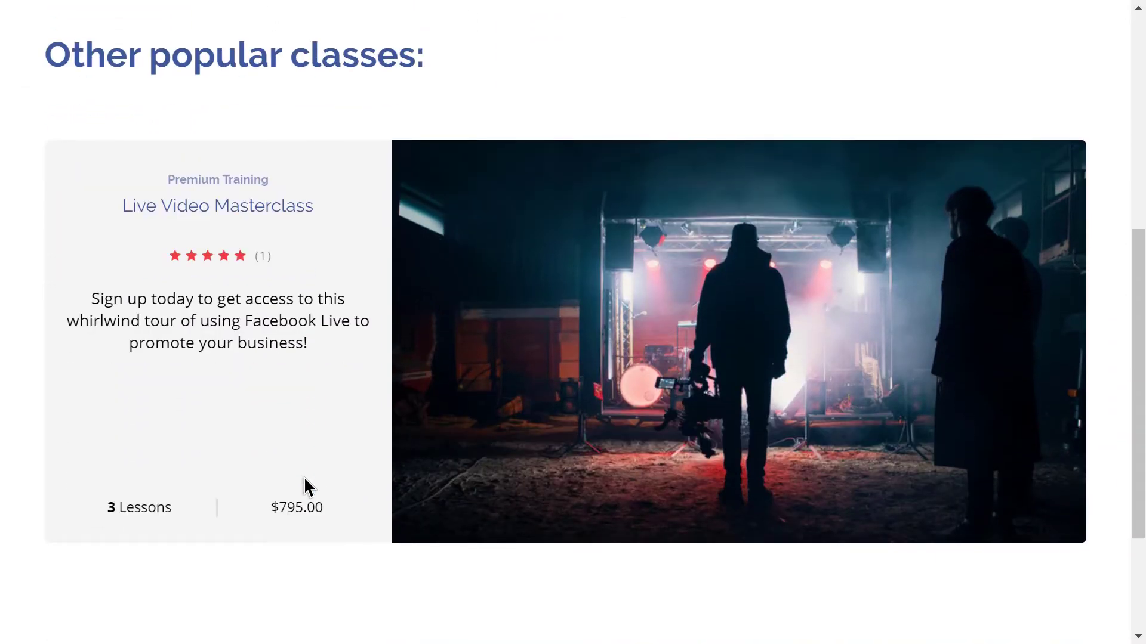
pyautogui.scroll(7, 303, 476)
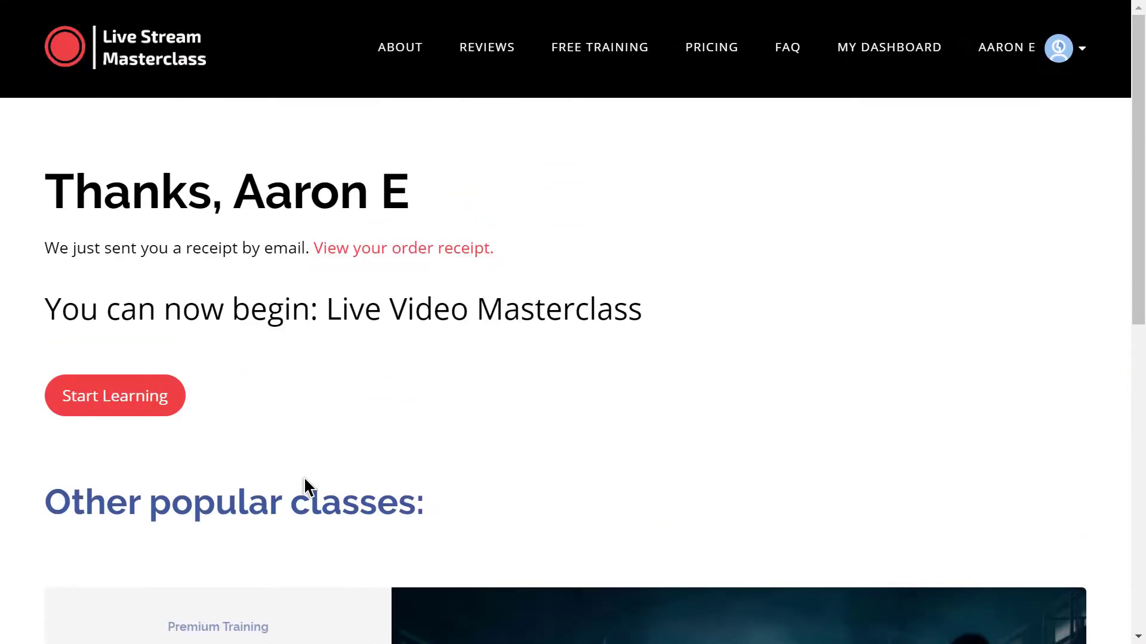
# Start the course, open the Introduction's 'Welcome to the course!' lesson, then advance to the next lesson
pyautogui.click(153, 413)
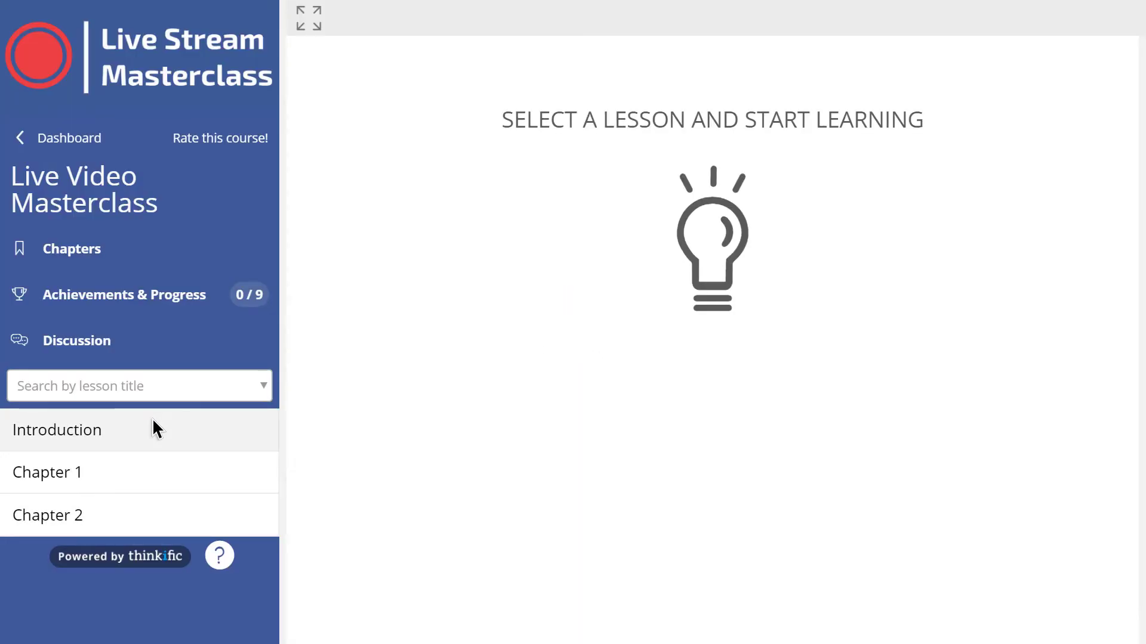
pyautogui.click(152, 421)
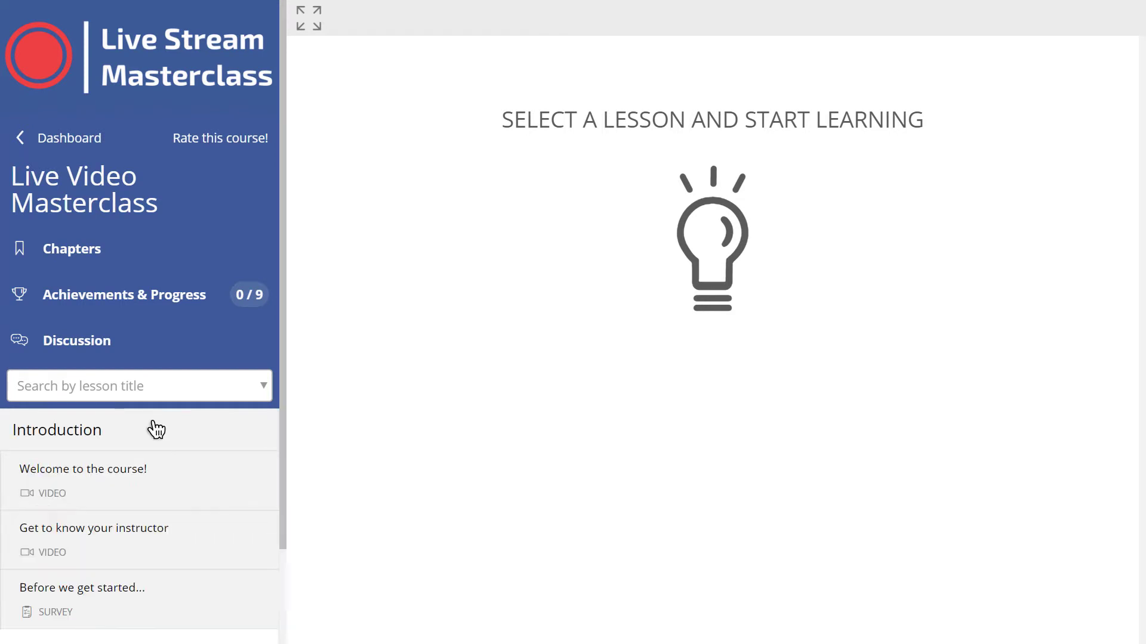
pyautogui.click(152, 484)
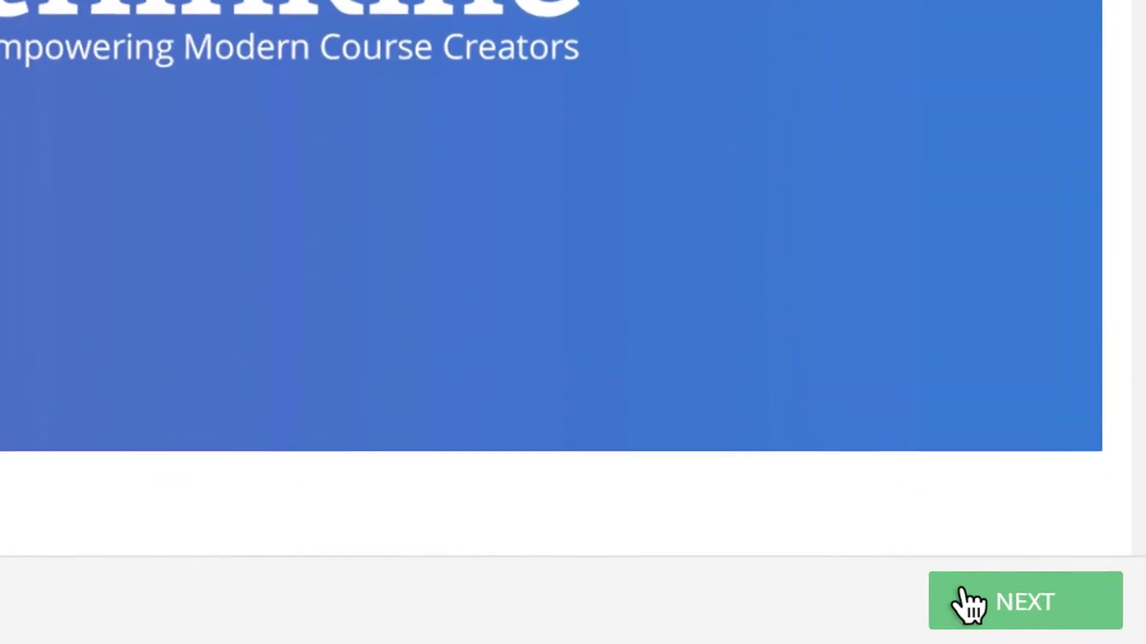
pyautogui.click(968, 604)
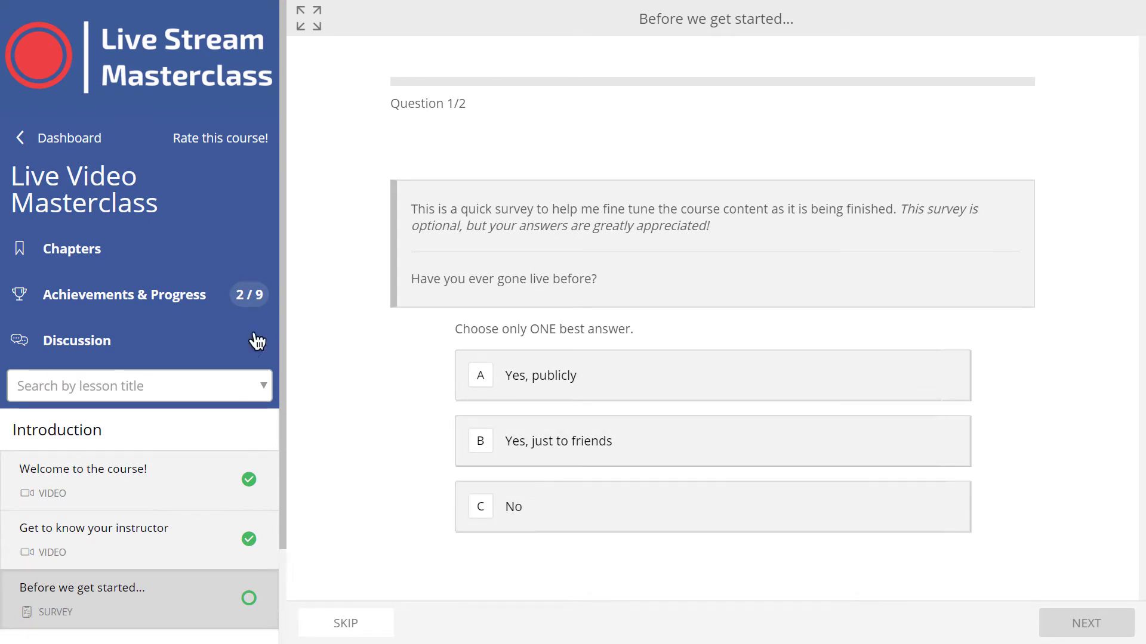
# Review Achievements & Progress and open the Facebook Live discussion thread
pyautogui.click(193, 311)
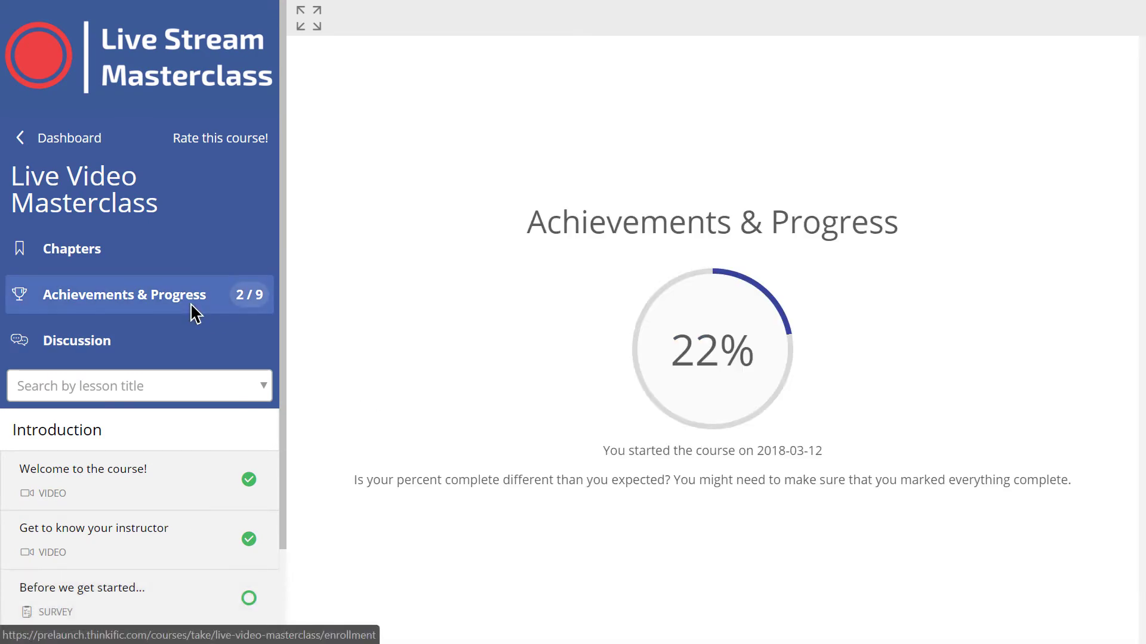
pyautogui.click(194, 345)
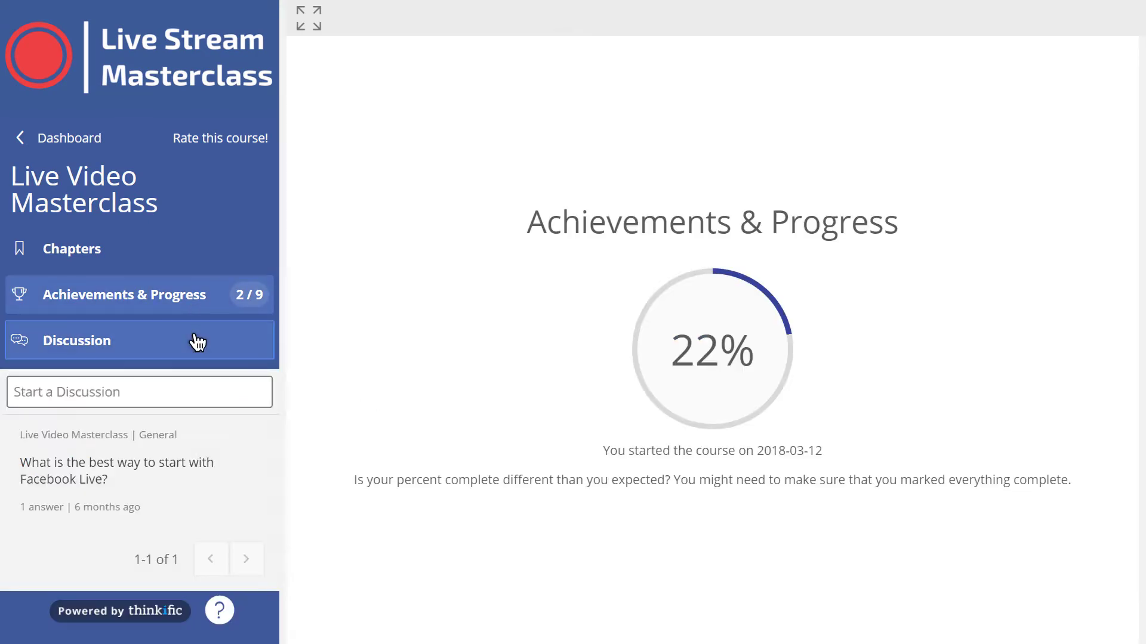
pyautogui.click(186, 468)
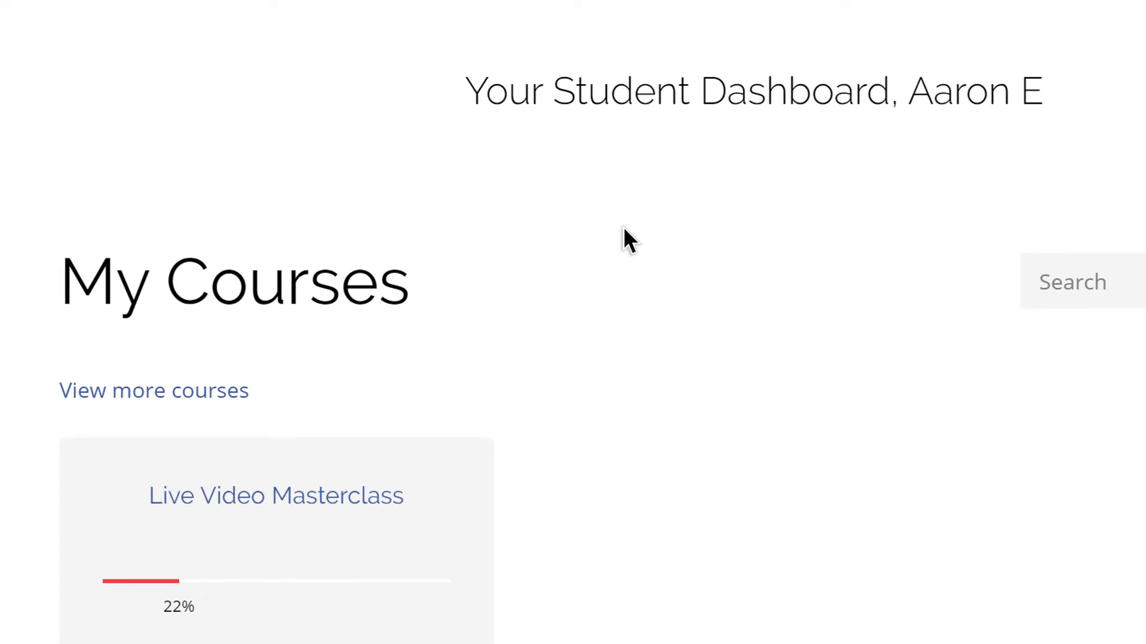
# Open the student's My Account profile from the avatar menu
pyautogui.scroll(-5, 623, 227)
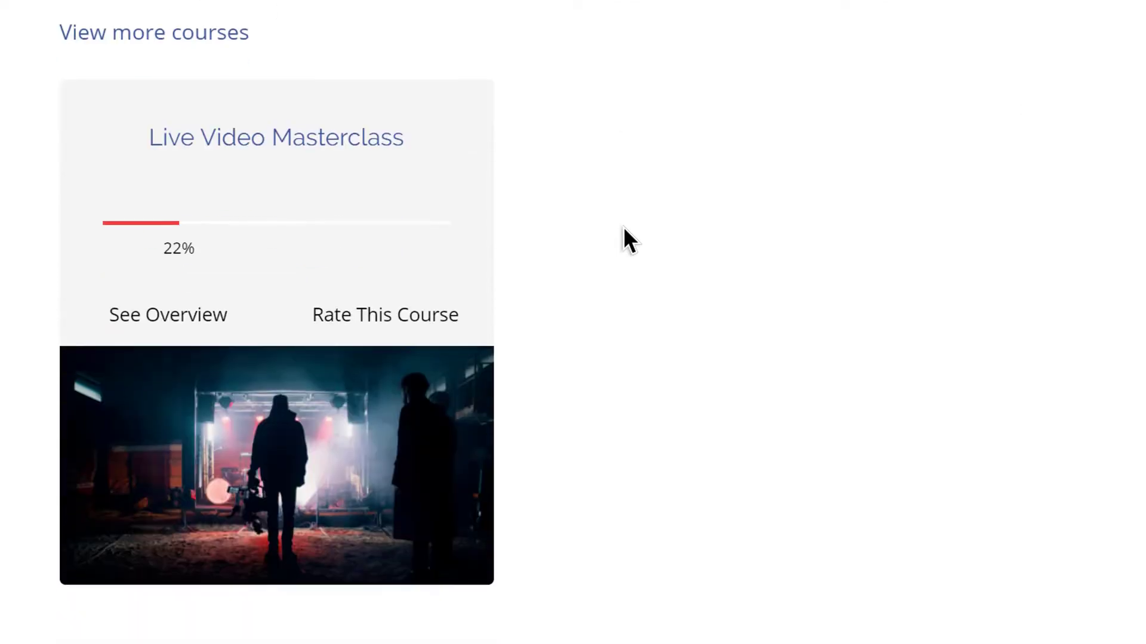
pyautogui.scroll(5, 489, 273)
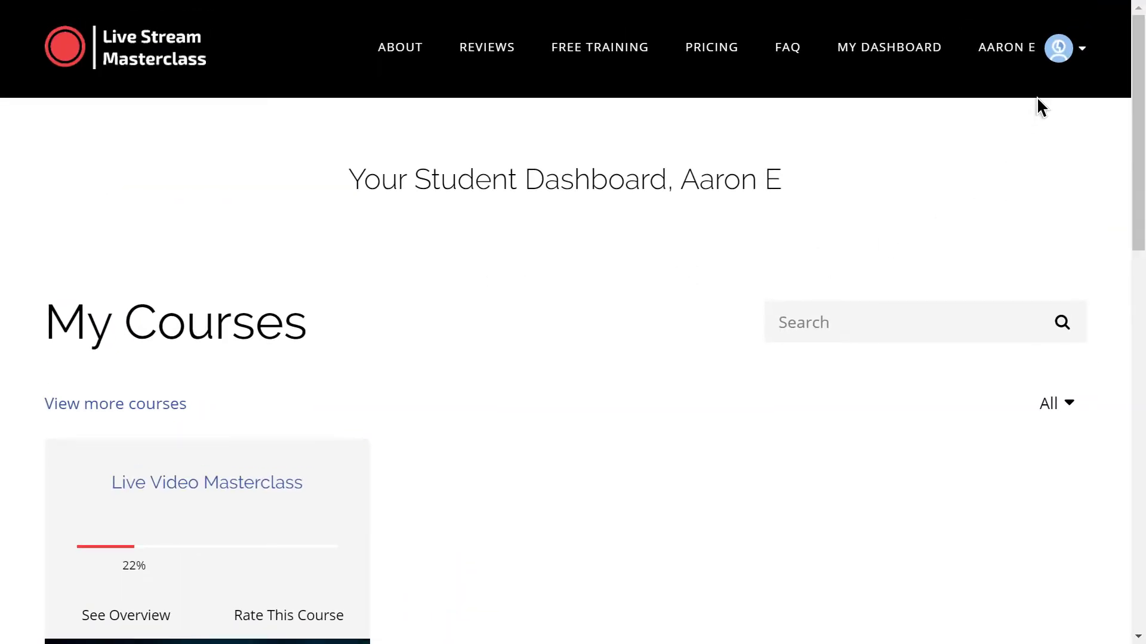
pyautogui.click(1060, 60)
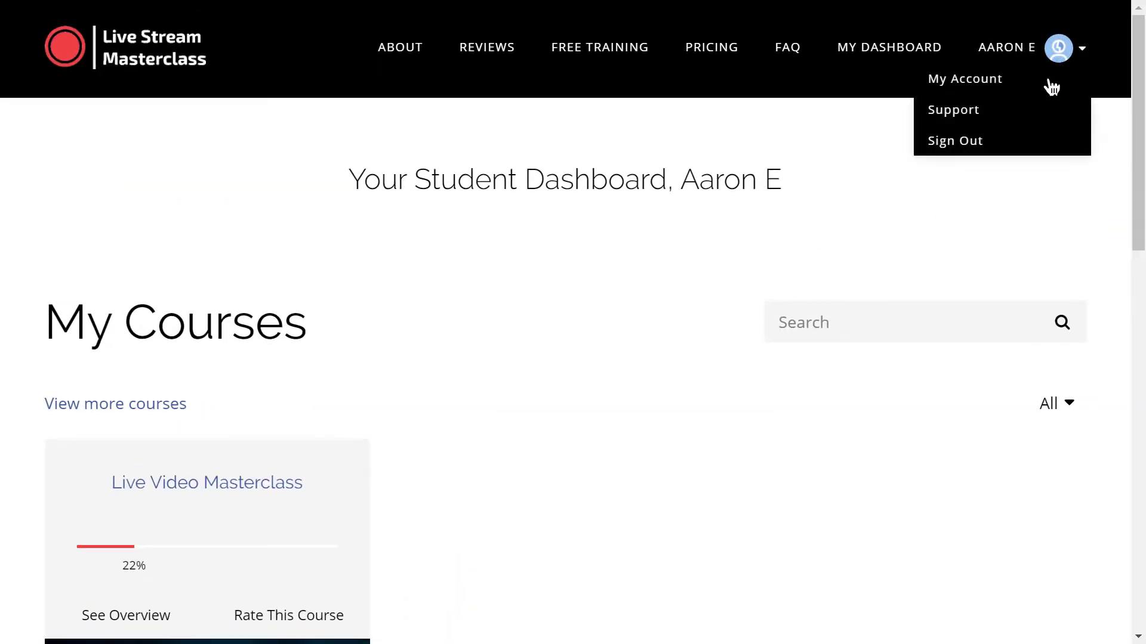
pyautogui.click(1048, 81)
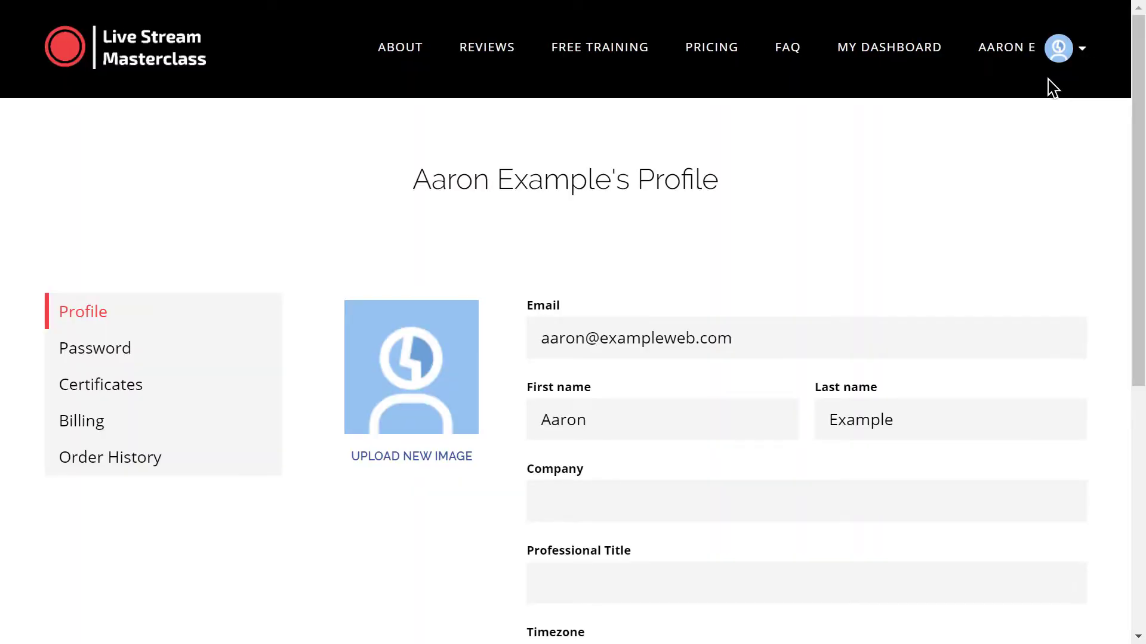
# Review the account's Password, Certificates, Billing and Order History pages
pyautogui.scroll(-3, 1016, 136)
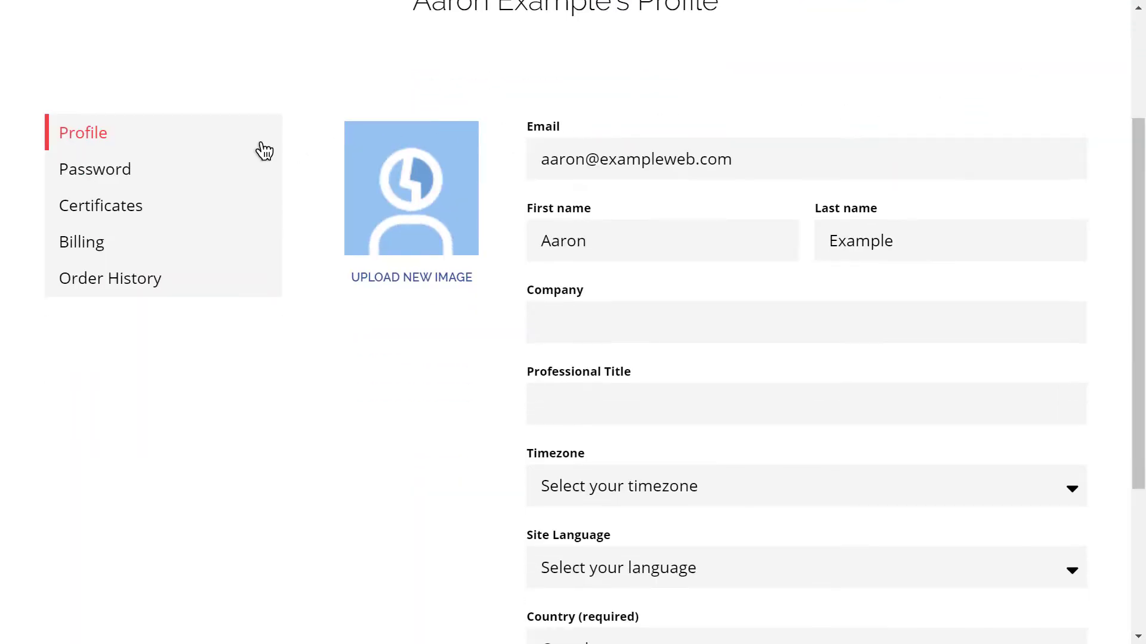
pyautogui.click(141, 171)
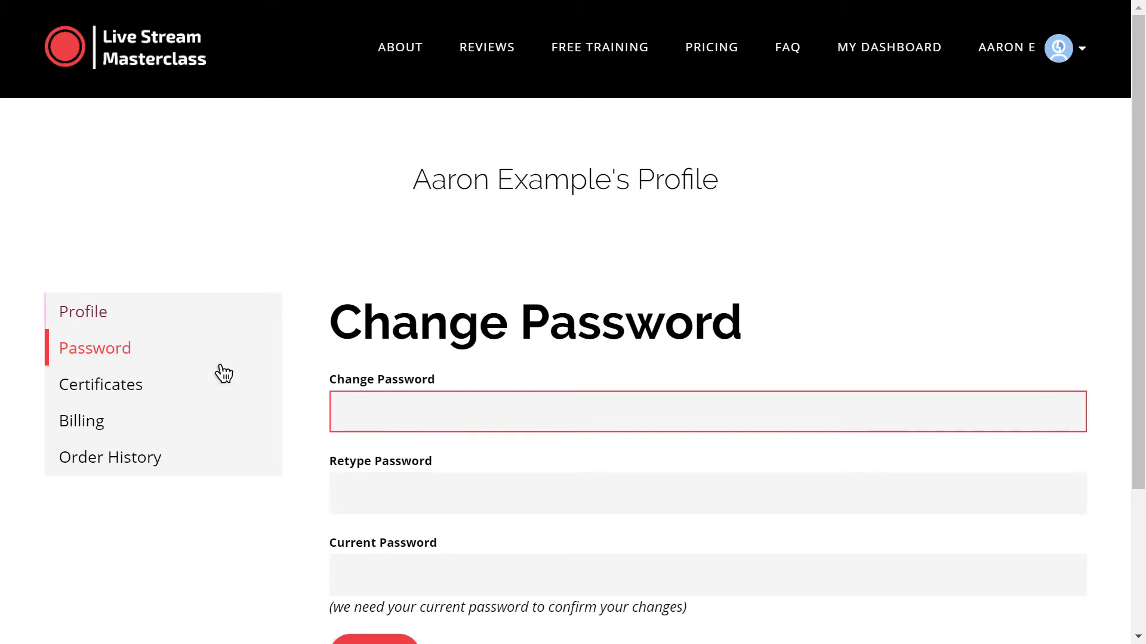
pyautogui.click(200, 389)
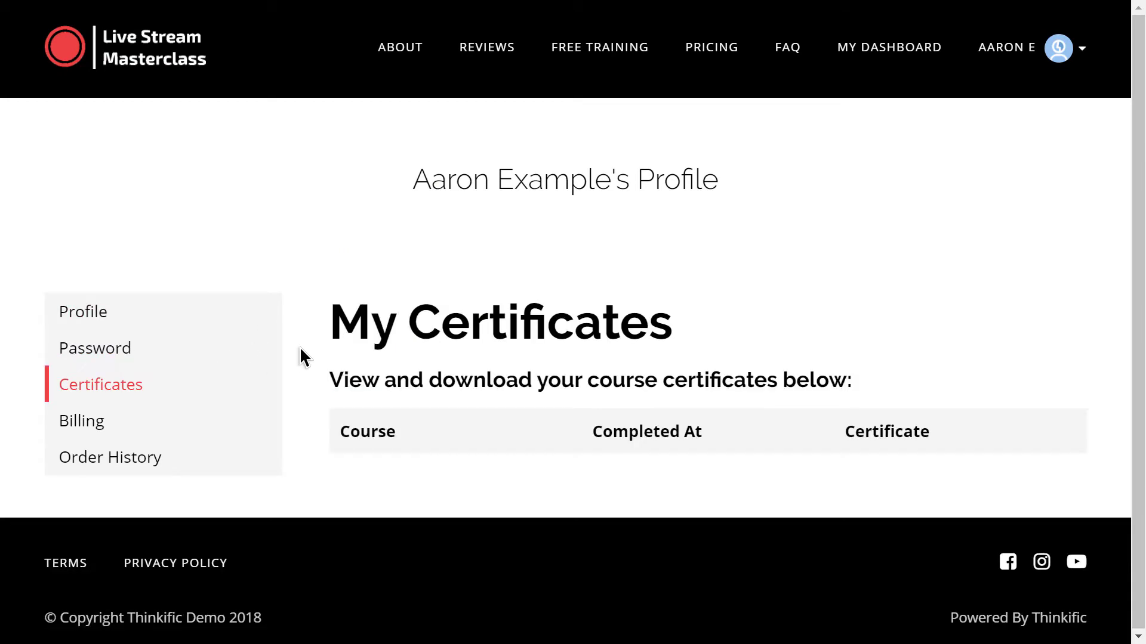
pyautogui.click(218, 423)
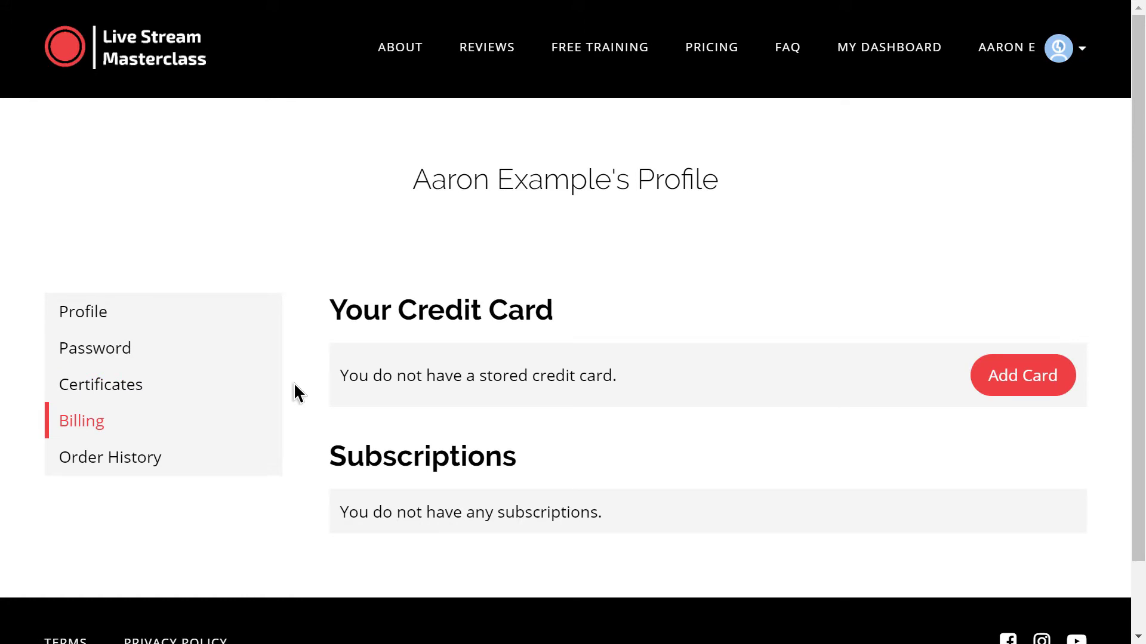
pyautogui.click(172, 459)
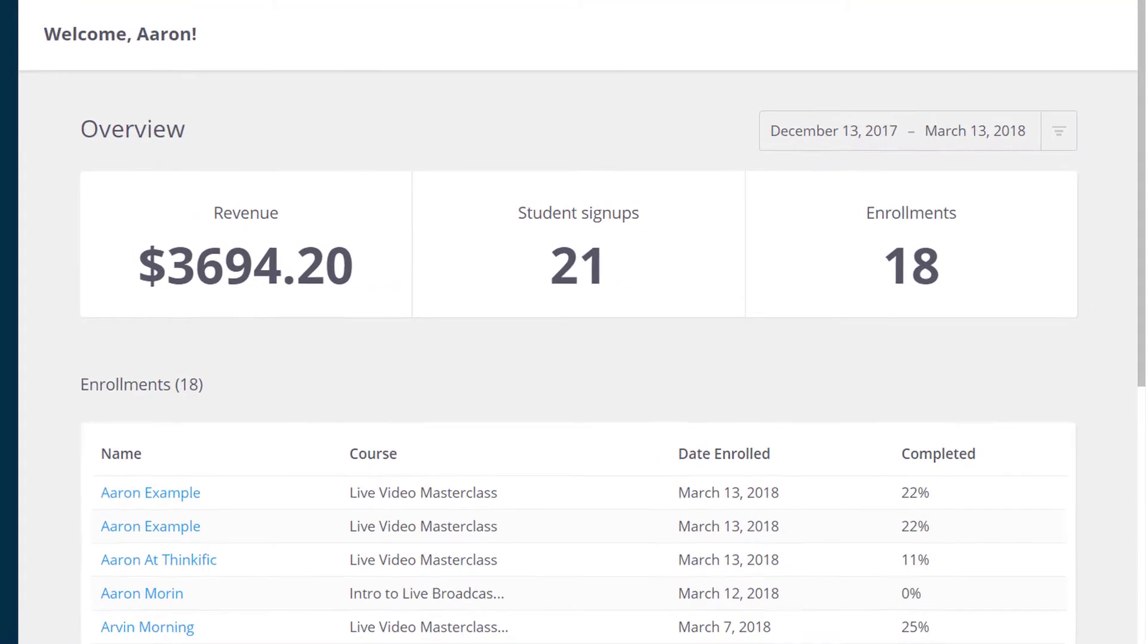
# Expand Manage Learning Content and go to the Courses list
pyautogui.click(203, 135)
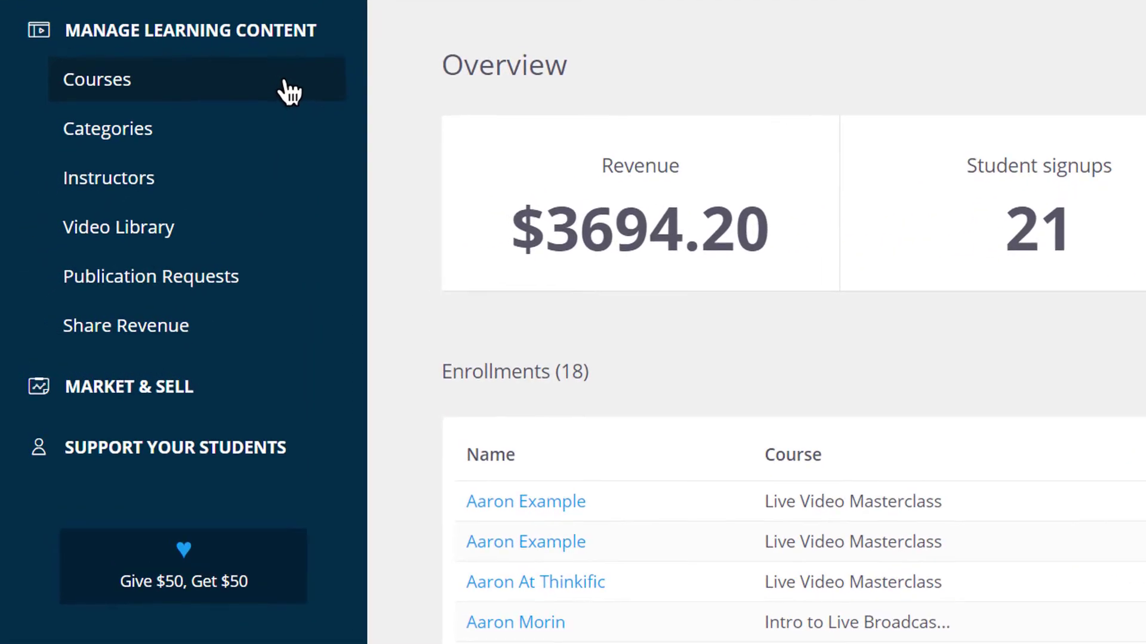
pyautogui.click(289, 90)
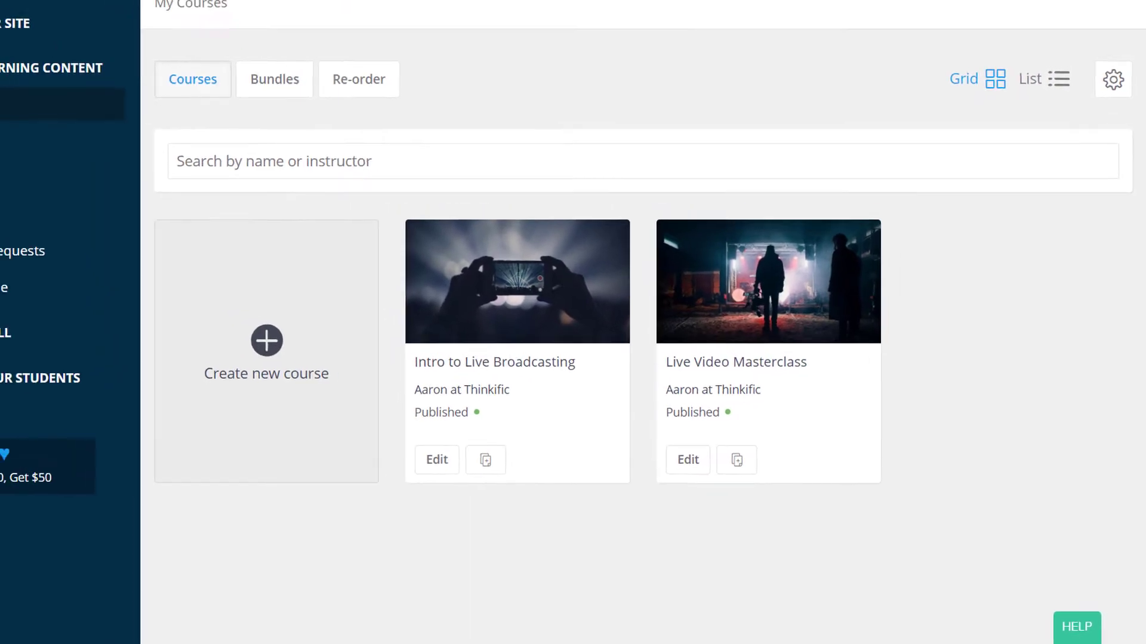
# Create a course from the Blank template named 'Something Really Original'
pyautogui.click(350, 350)
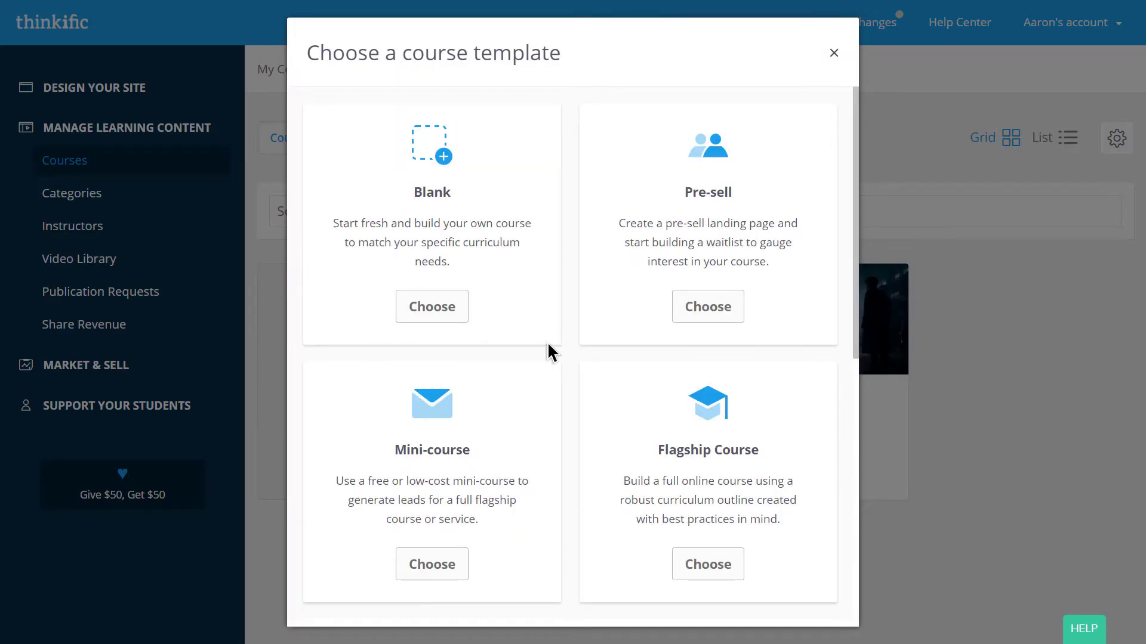
pyautogui.scroll(-8, 567, 342)
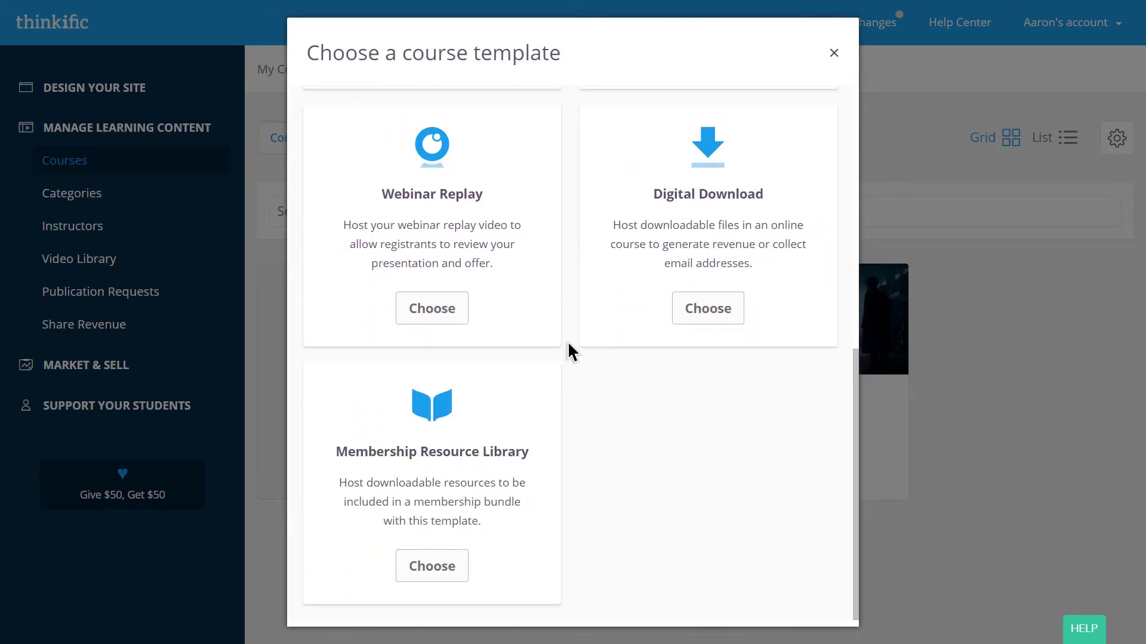
pyautogui.scroll(8, 568, 341)
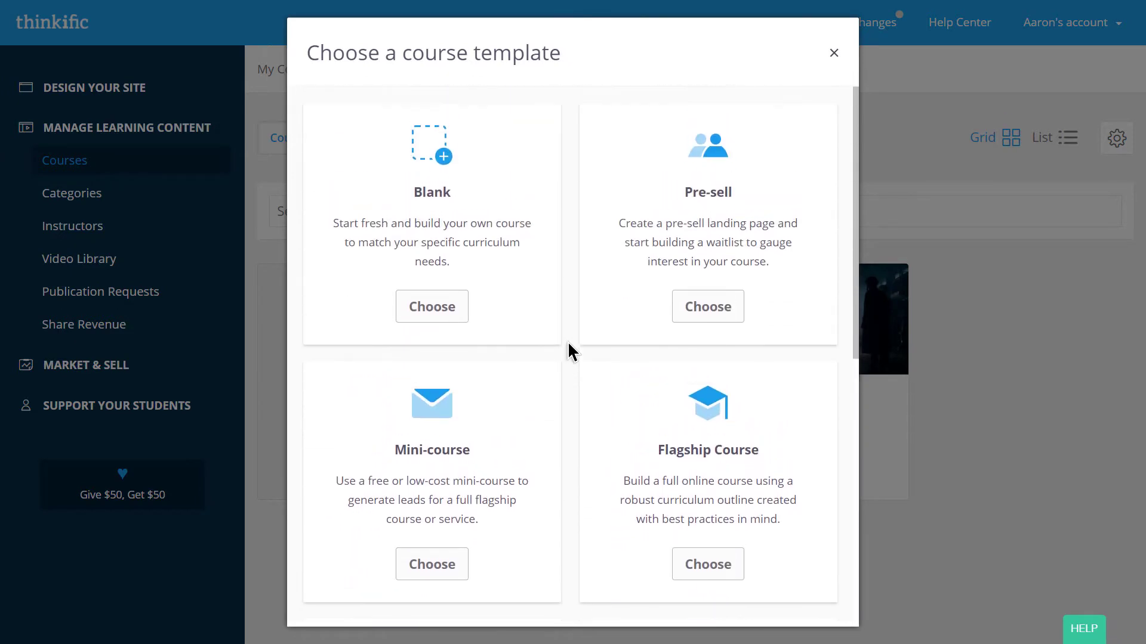
pyautogui.click(455, 317)
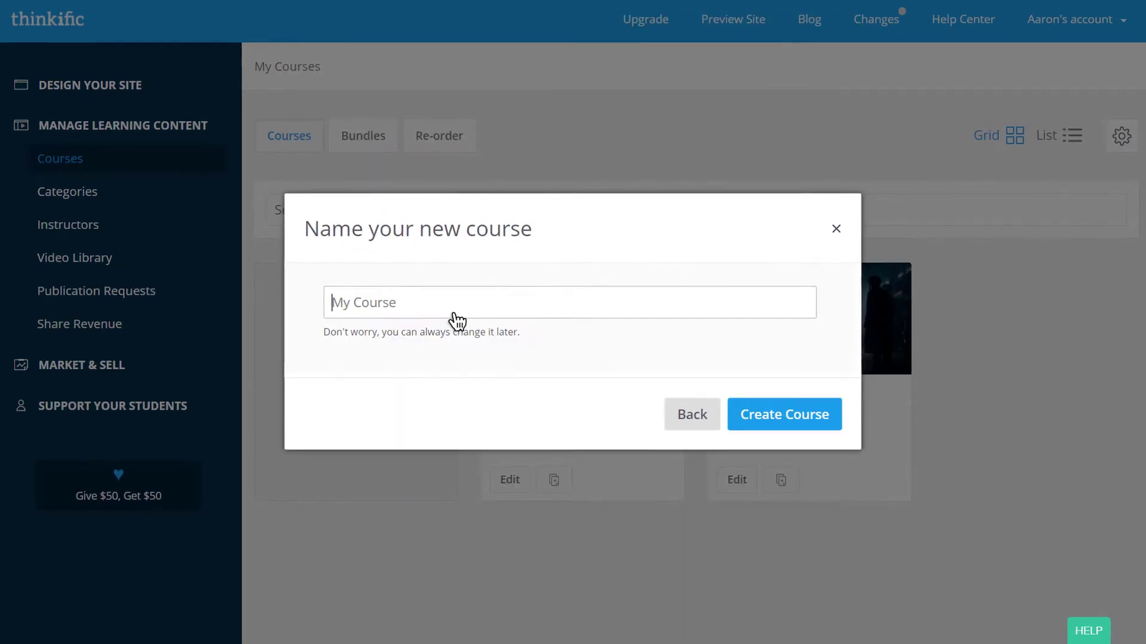
pyautogui.write('Somethi')
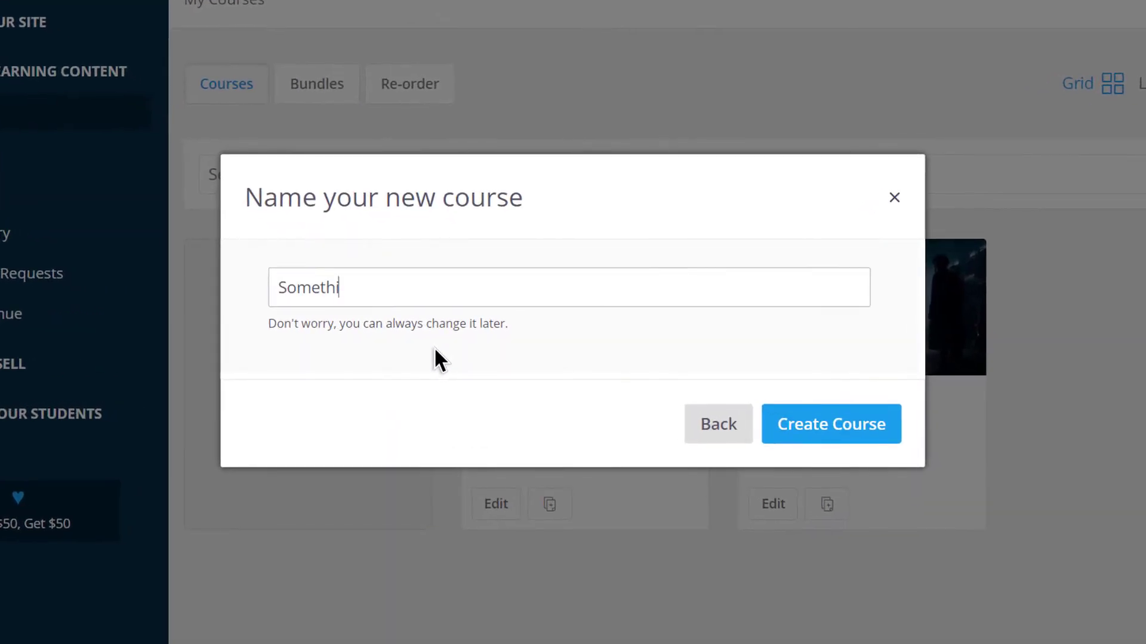
pyautogui.write('ng Really Original')
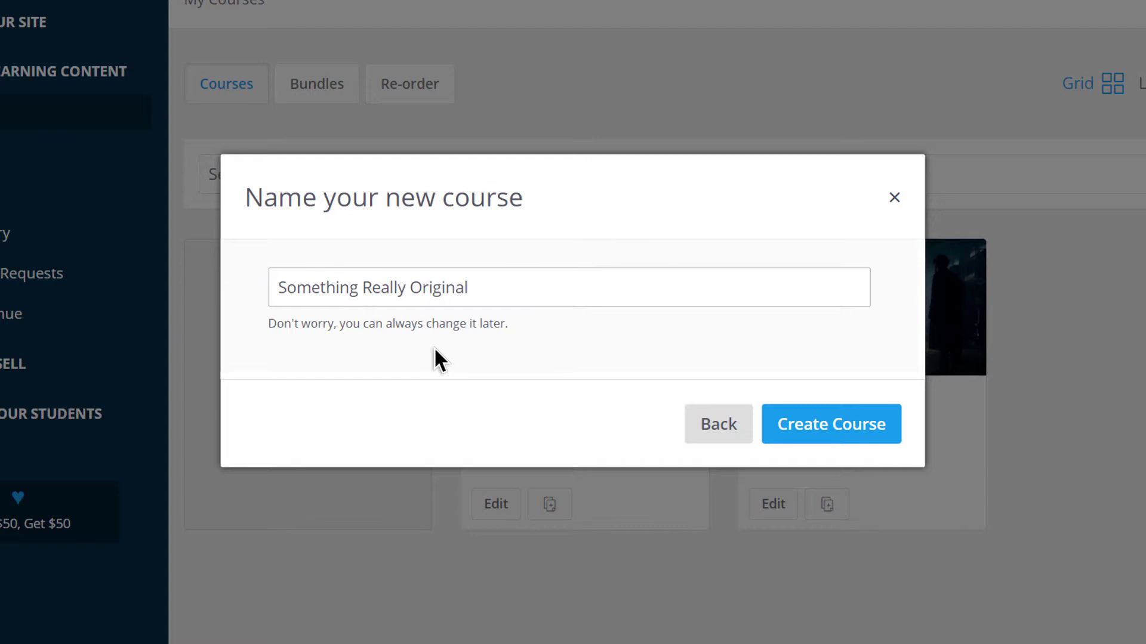
pyautogui.click(828, 437)
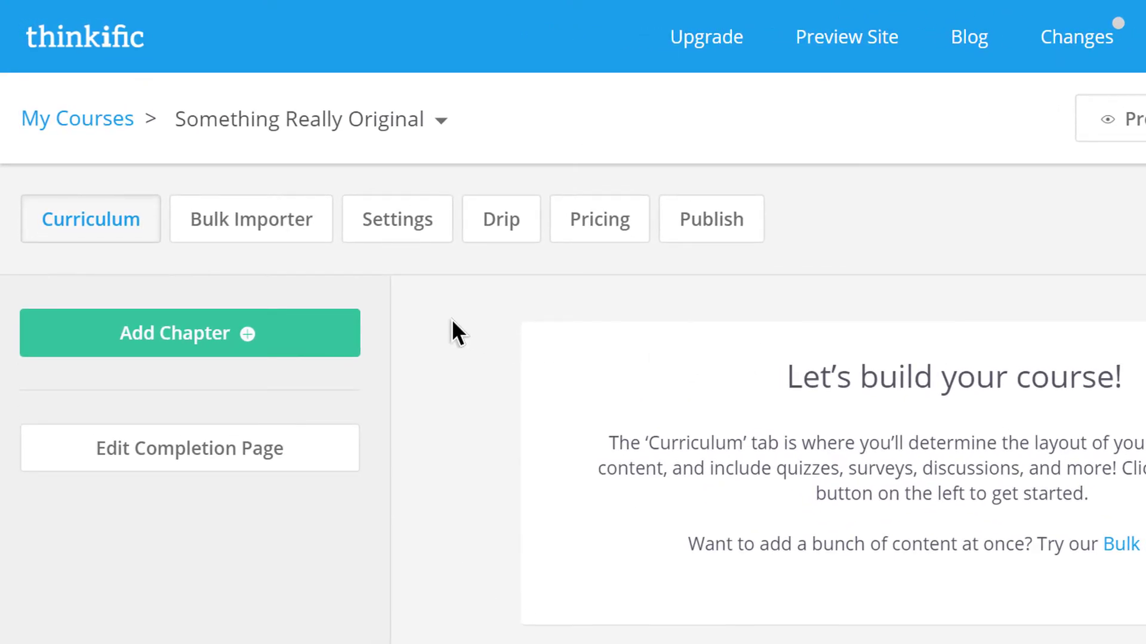
# Switch the new course to the Bulk Importer and scroll to its file drop zone
pyautogui.click(261, 240)
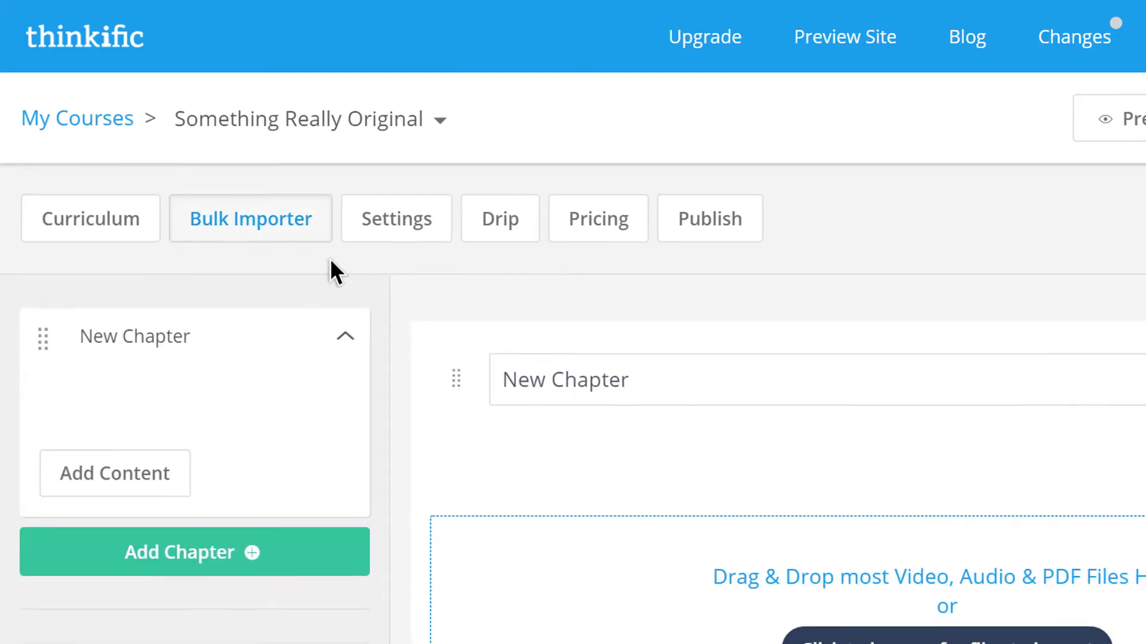
pyautogui.scroll(-2, 299, 243)
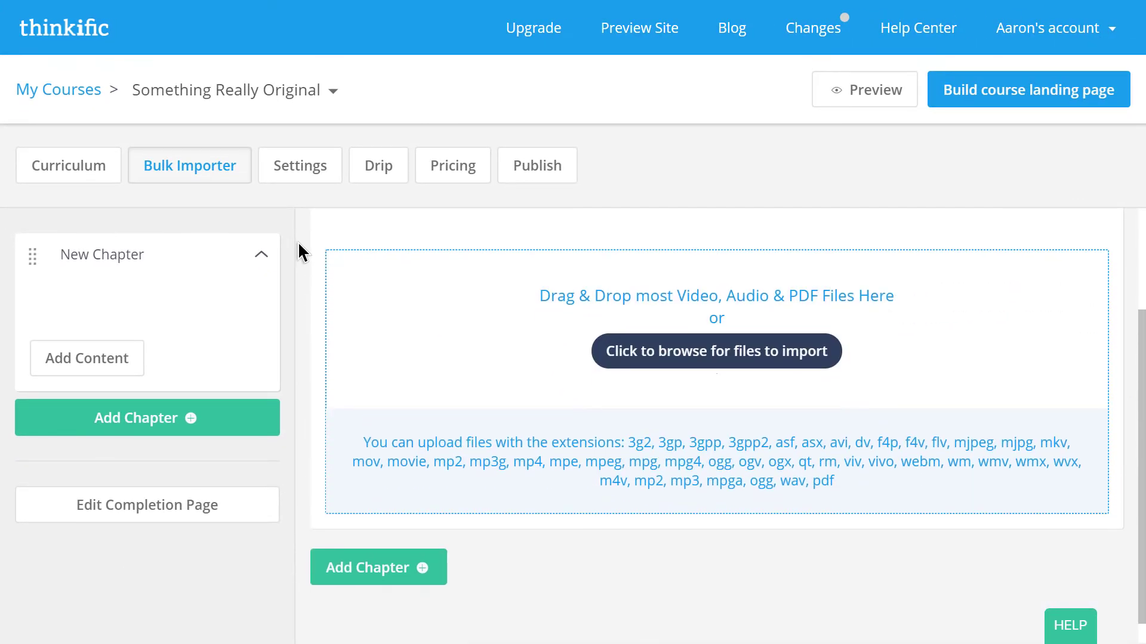
# Import Audio Lesson 1.mp3, Lesson 1.mp4 and PDF Lesson 1.pdf from the Content folder
pyautogui.click(741, 349)
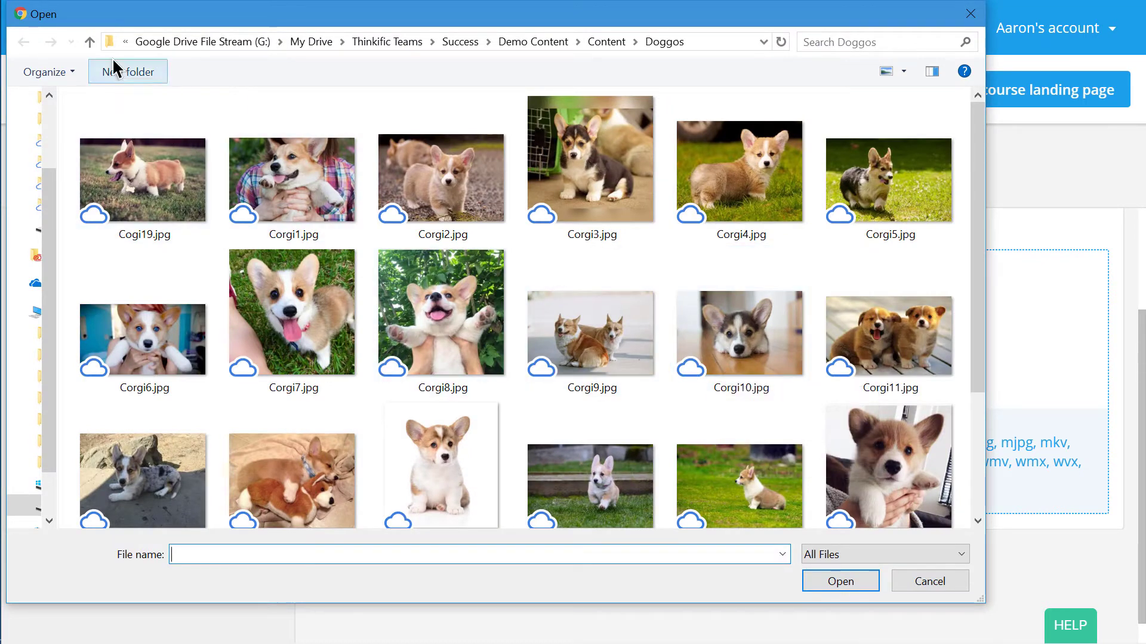
pyautogui.click(97, 41)
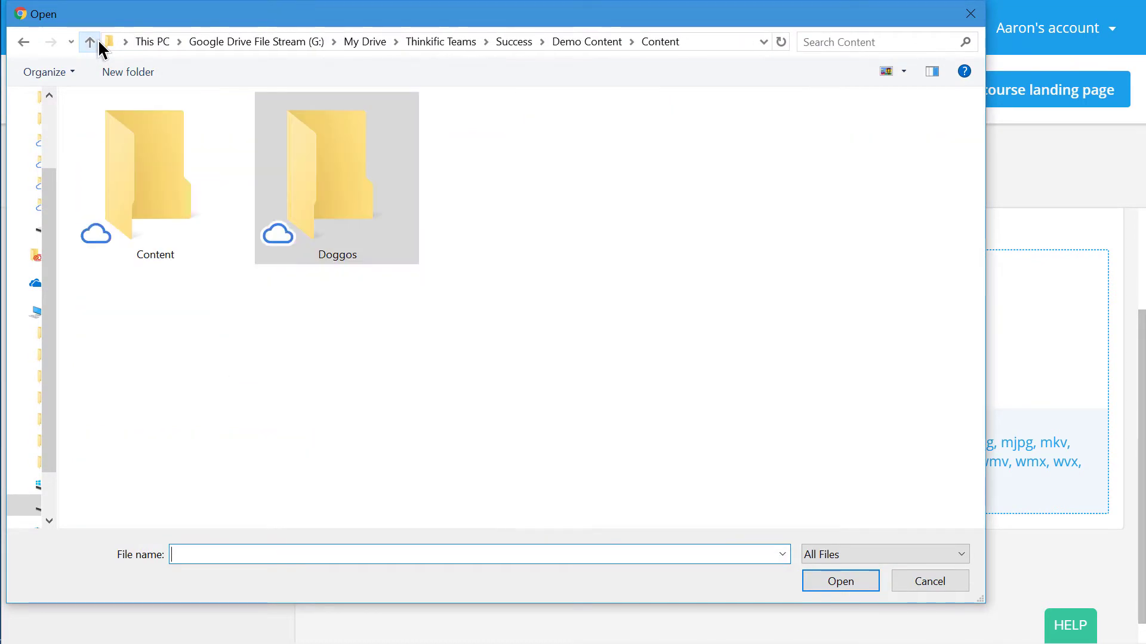
pyautogui.doubleClick(130, 135)
pyautogui.click(130, 127)
pyautogui.keyDown('ctrl'); pyautogui.click(134, 146); pyautogui.keyUp('ctrl')
pyautogui.keyDown('ctrl'); pyautogui.click(135, 204); pyautogui.keyUp('ctrl')
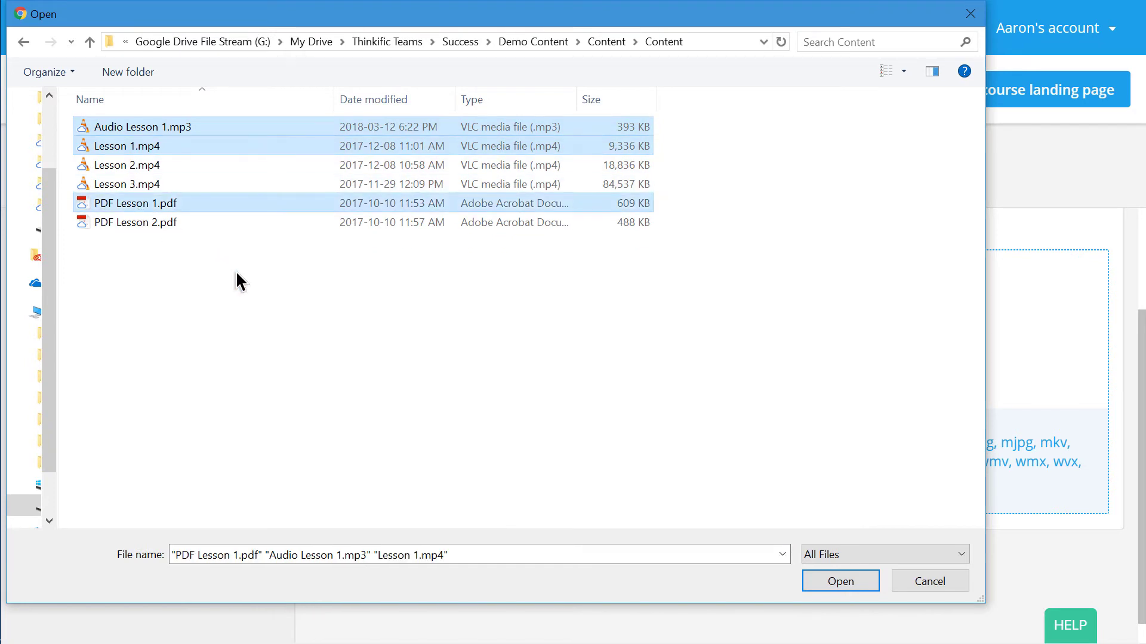
pyautogui.click(829, 573)
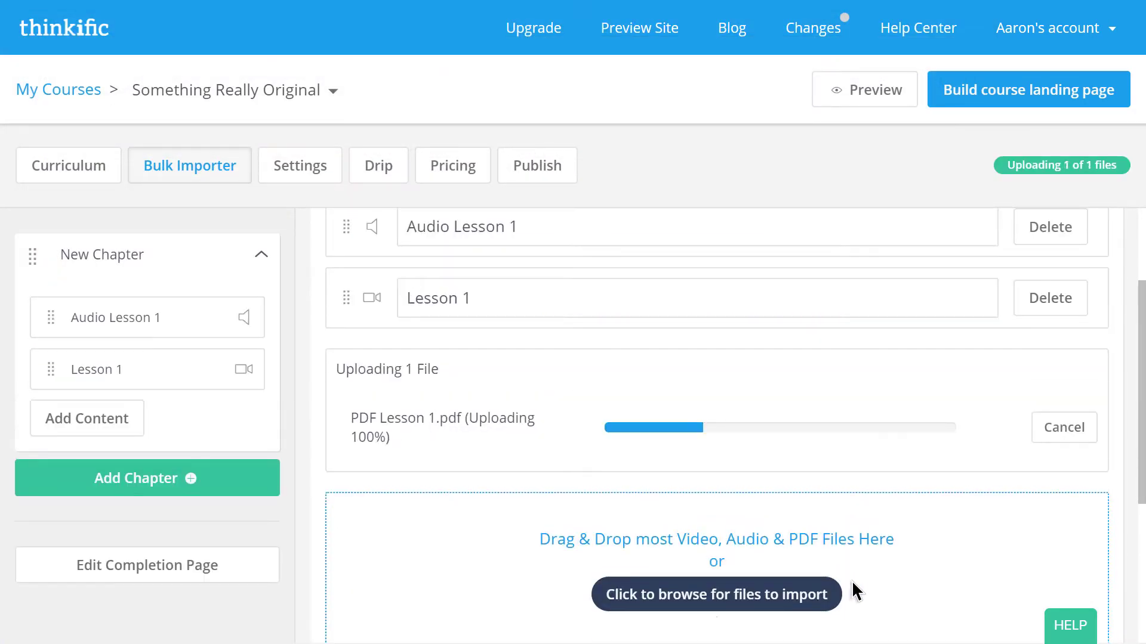
# Add a second chapter and drop a PDF and a video into it
pyautogui.scroll(3, 851, 587)
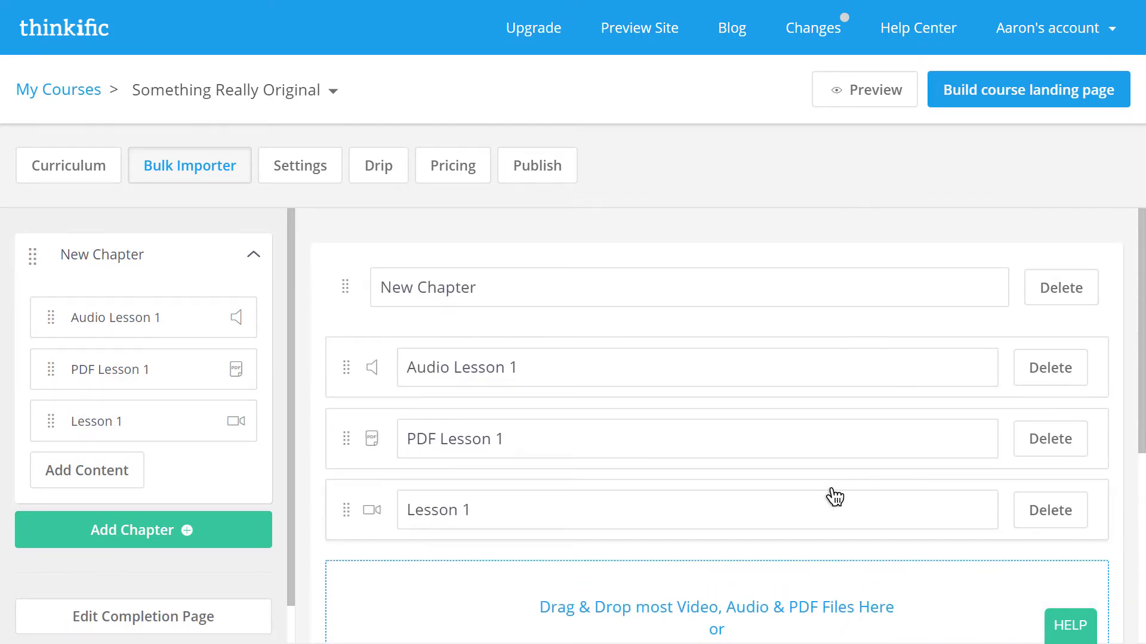
pyautogui.scroll(-7, 831, 494)
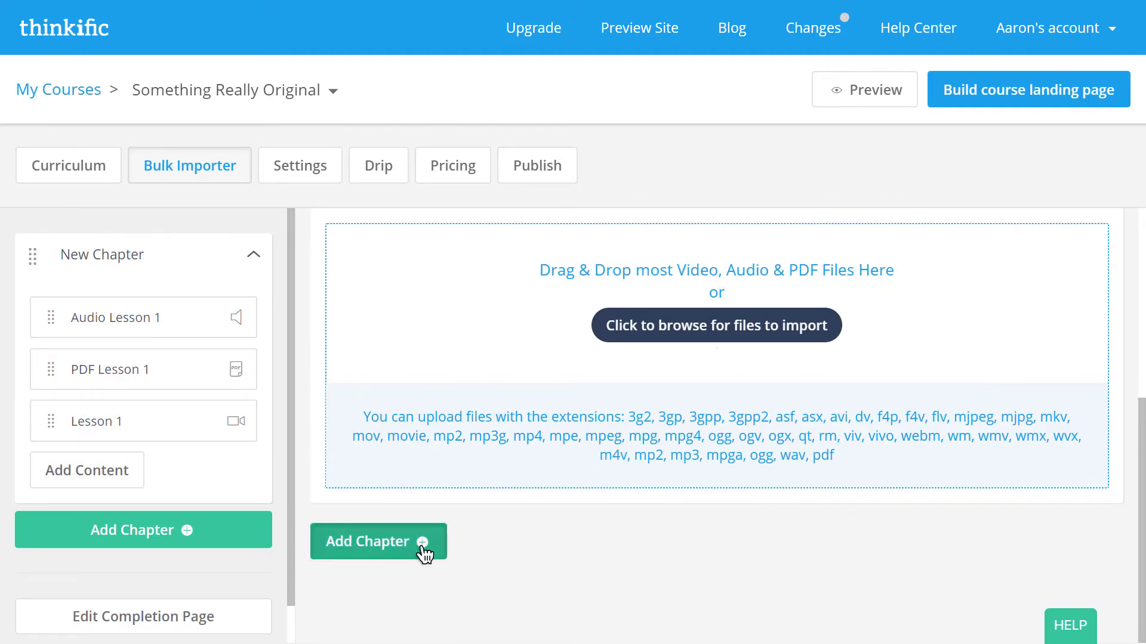
pyautogui.click(420, 545)
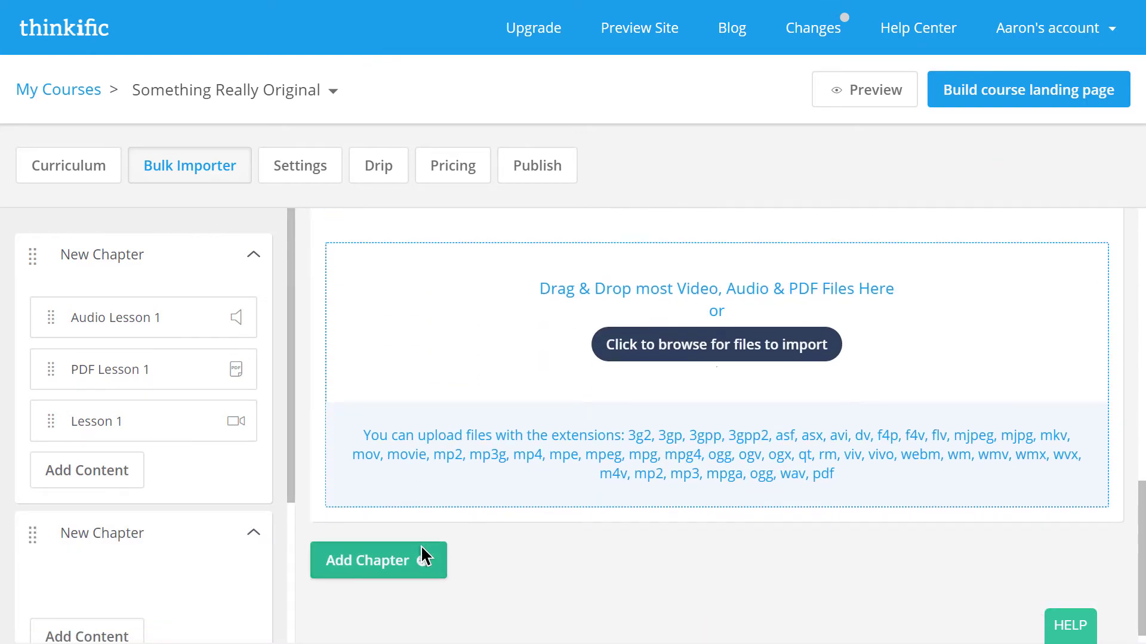
pyautogui.moveTo(906, 453); pyautogui.dragTo(682, 382)
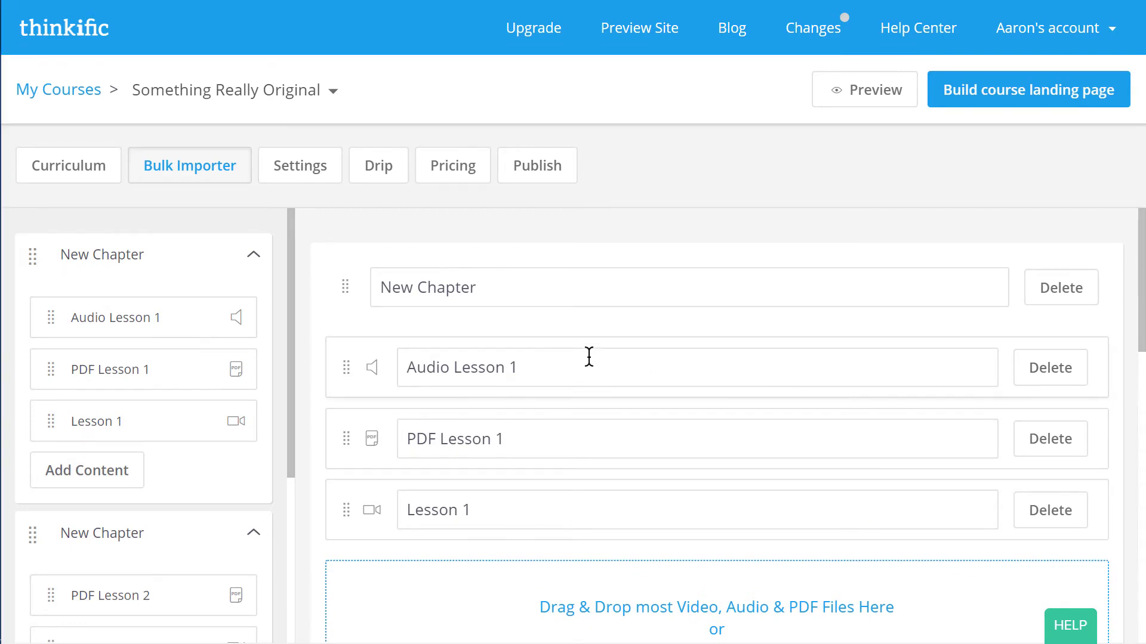
# Toggle Lesson 1's draft, downloadable and autoplay settings, then start adding new chapter content
pyautogui.click(77, 171)
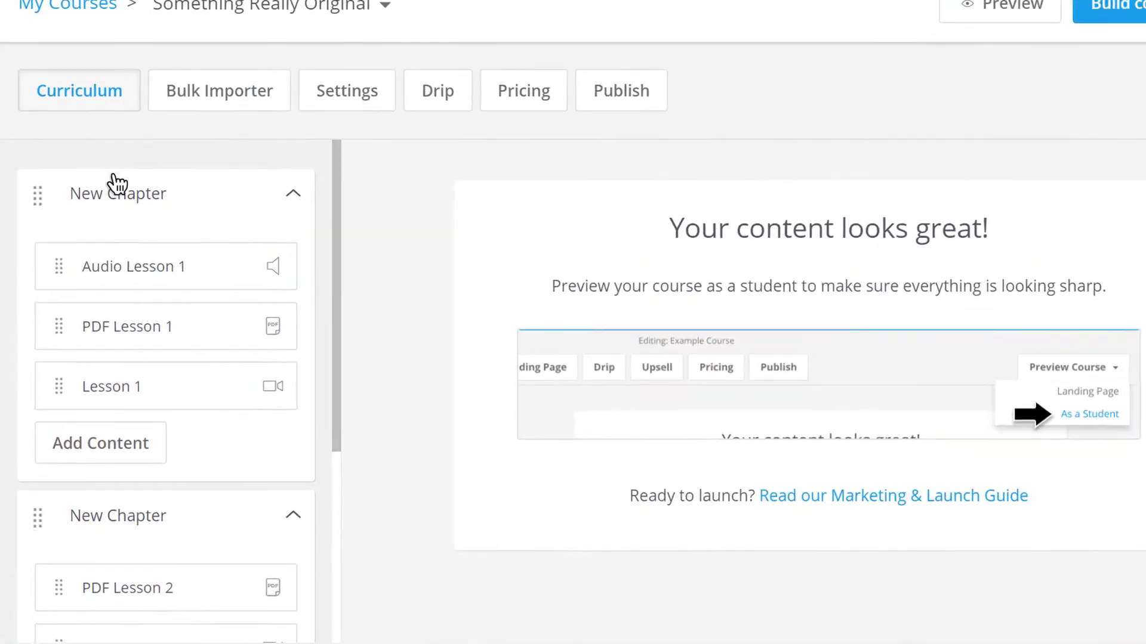
pyautogui.click(152, 411)
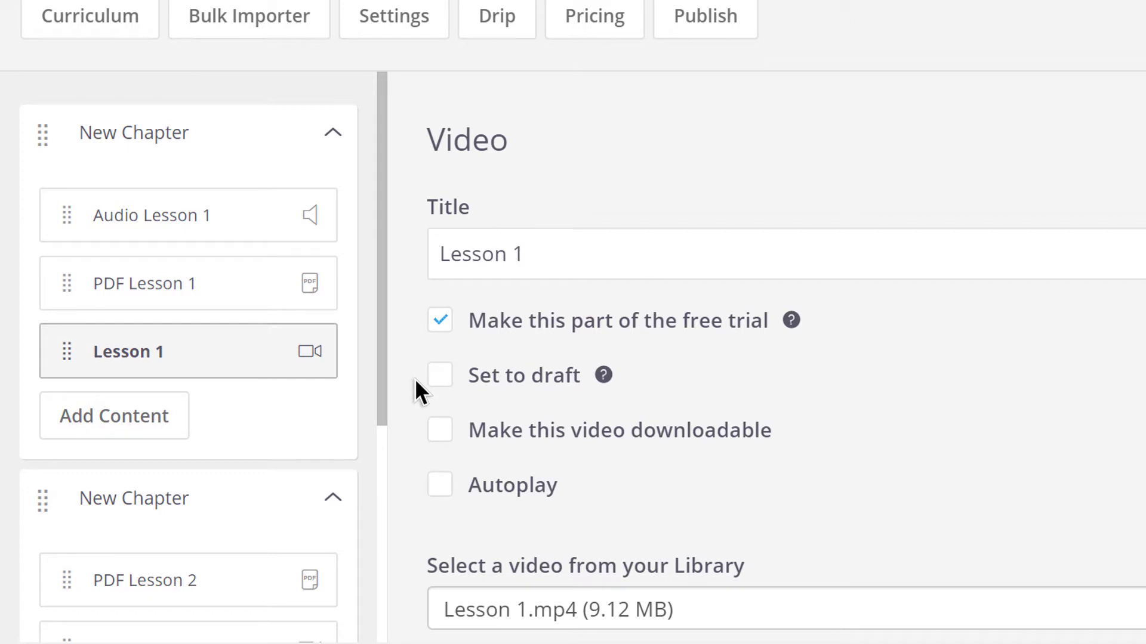
pyautogui.click(439, 376)
pyautogui.click(439, 432)
pyautogui.click(427, 493)
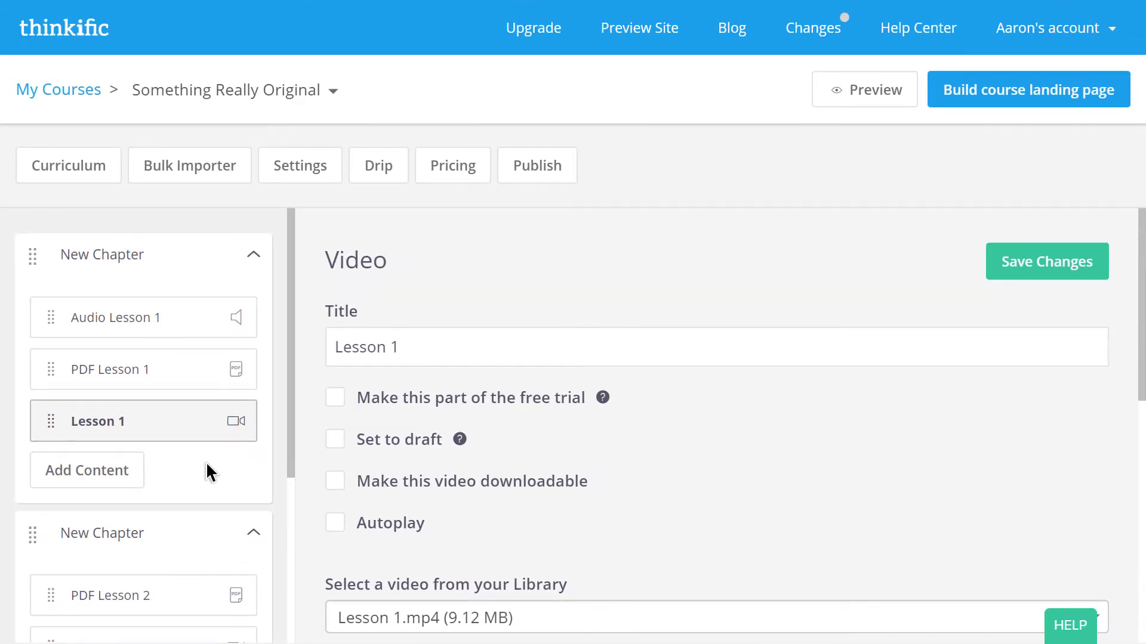
pyautogui.click(134, 472)
pyautogui.scroll(-3, 263, 464)
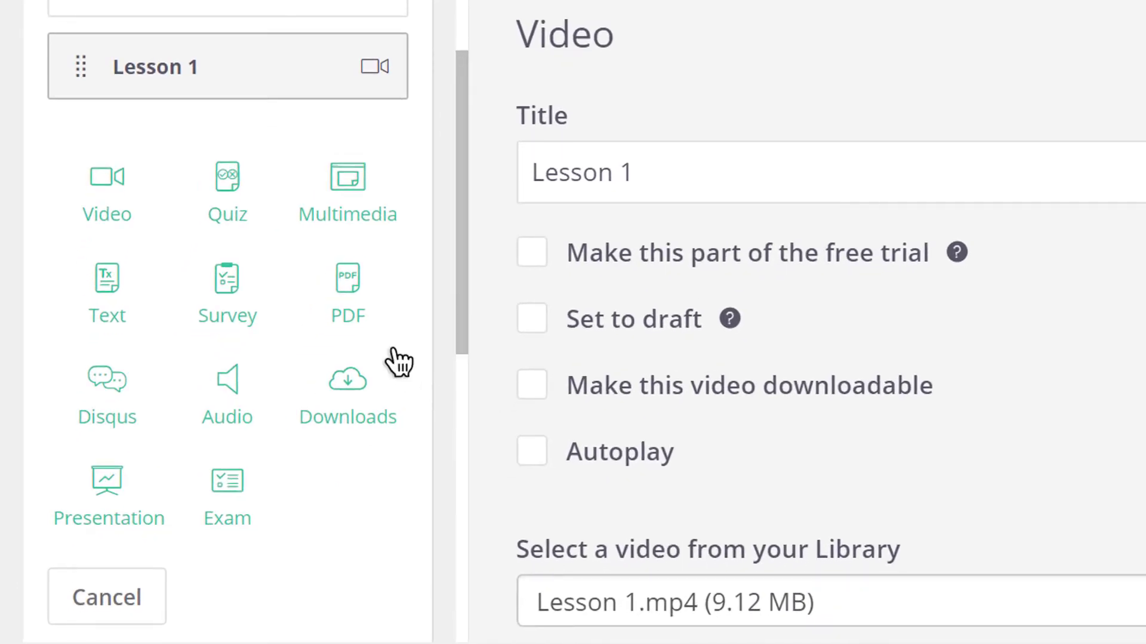
# Add quiz 'Pop Quiz!' asking 'What is the best platform to live stream with?' with answers FB Live and Youtube Live (correct)
pyautogui.click(243, 204)
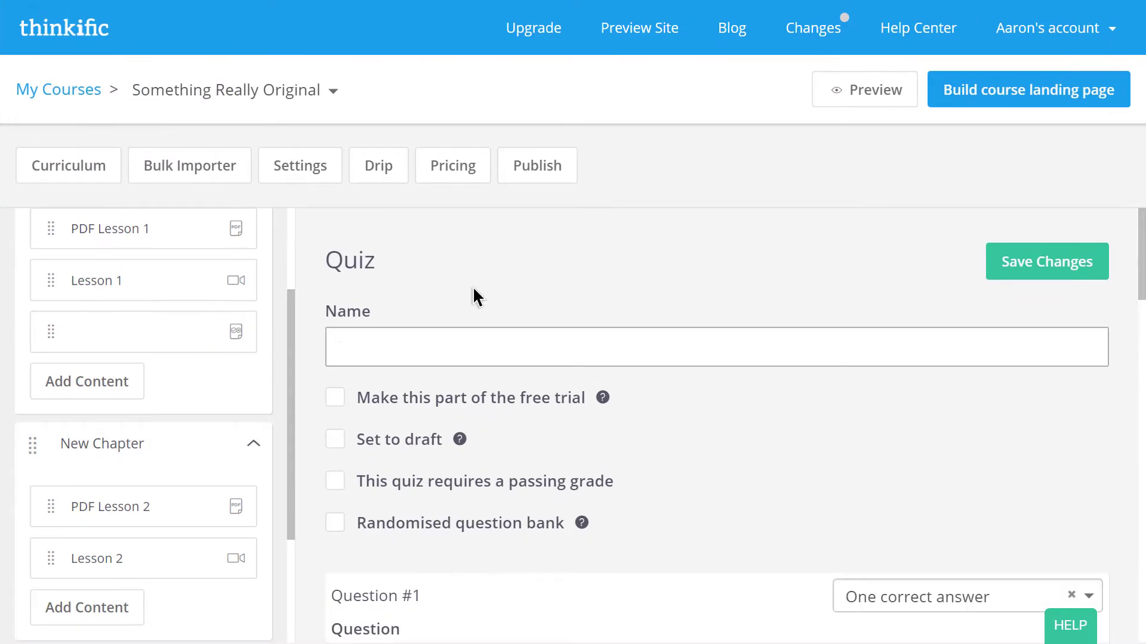
pyautogui.write('Pop Quiz!')
pyautogui.scroll(-7, 476, 297)
pyautogui.click(469, 342)
pyautogui.write('What is the best platform to live stream with?')
pyautogui.scroll(-5, 325, 394)
pyautogui.click(343, 434)
pyautogui.write('FB Live')
pyautogui.scroll(-7, 326, 445)
pyautogui.click(366, 404)
pyautogui.write('Youtube Live')
pyautogui.click(345, 454)
# Allow one or more correct answers for the question and save the quiz
pyautogui.scroll(8, 346, 421)
pyautogui.scroll(5, 620, 394)
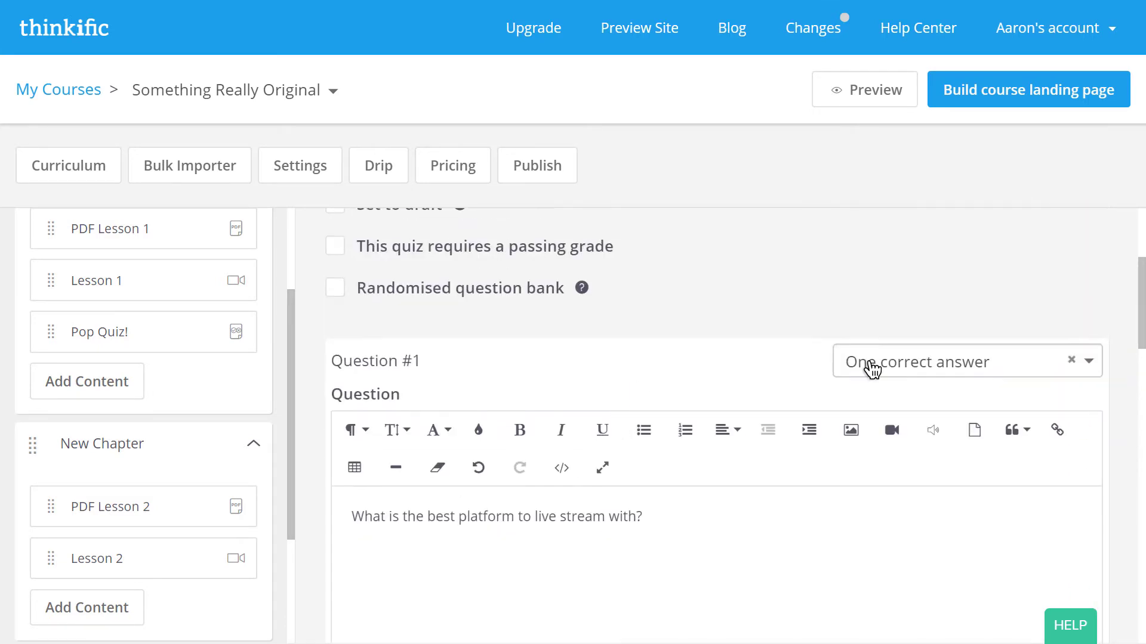
pyautogui.click(872, 370)
pyautogui.click(886, 418)
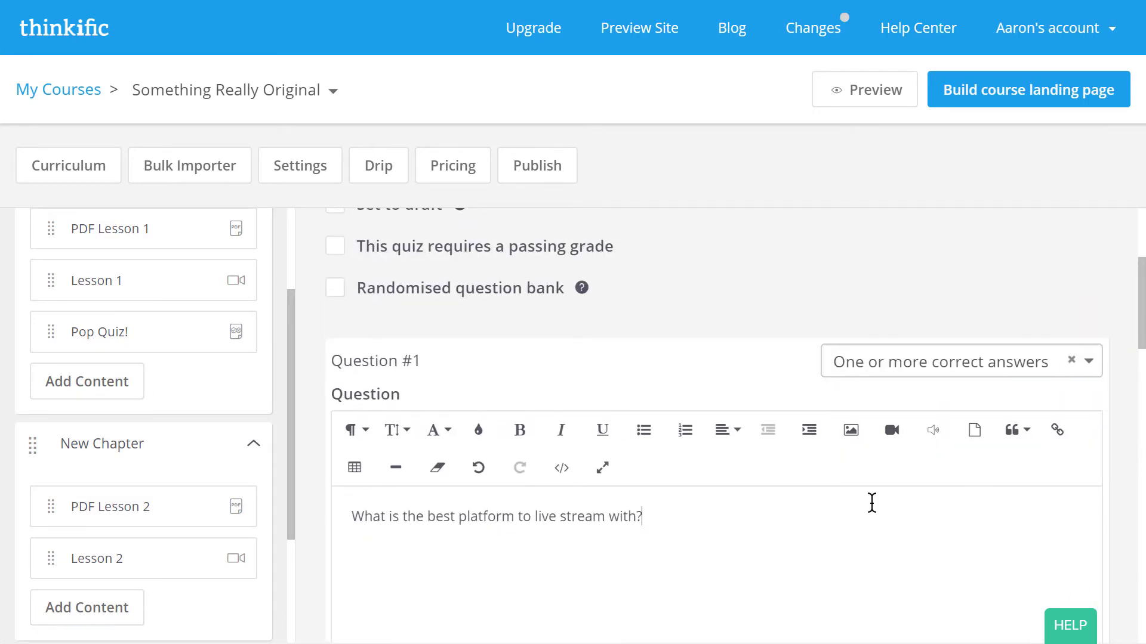
pyautogui.scroll(4, 871, 503)
pyautogui.click(1008, 270)
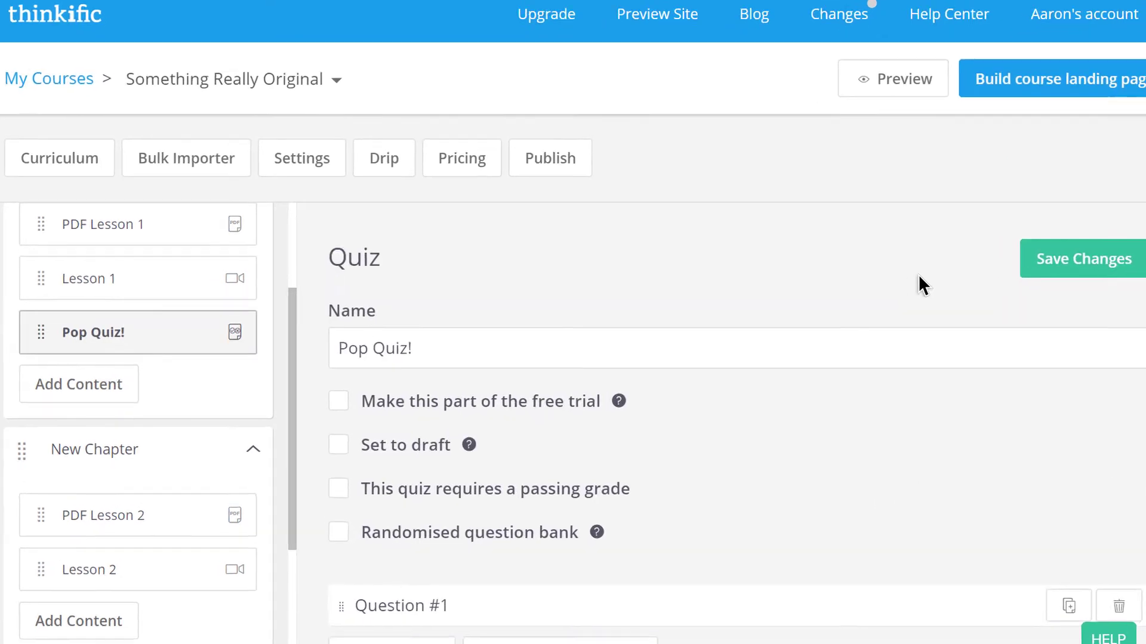
# Try a 100 passing grade, then remove the passing-grade requirement and save the quiz
pyautogui.scroll(-3, 928, 274)
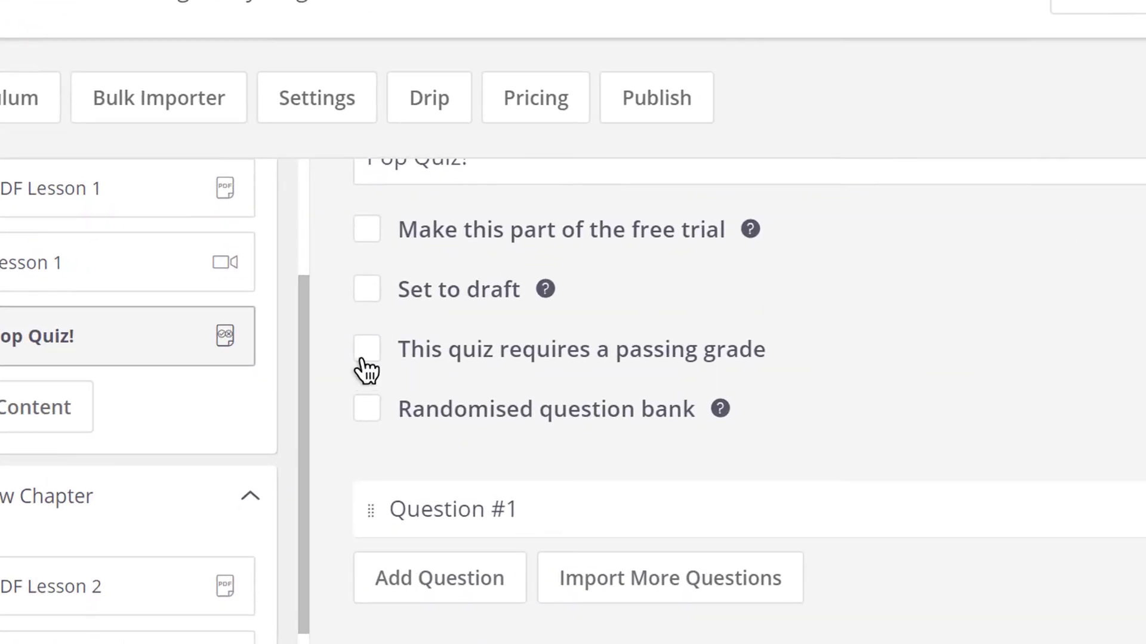
pyautogui.click(366, 370)
pyautogui.click(457, 453)
pyautogui.write('100')
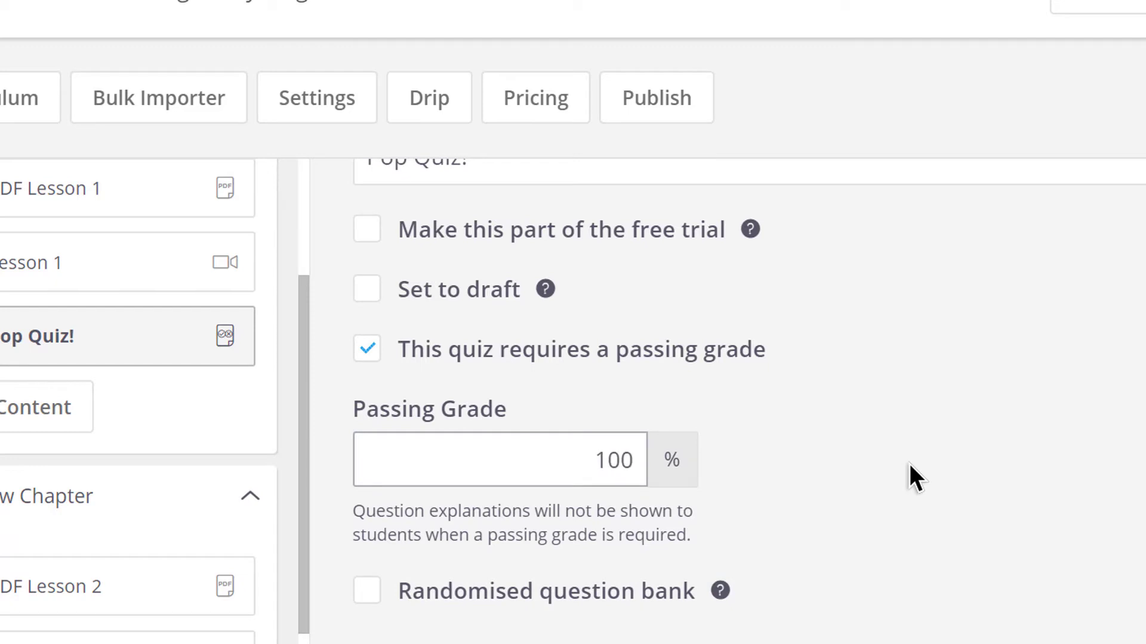
pyautogui.click(382, 353)
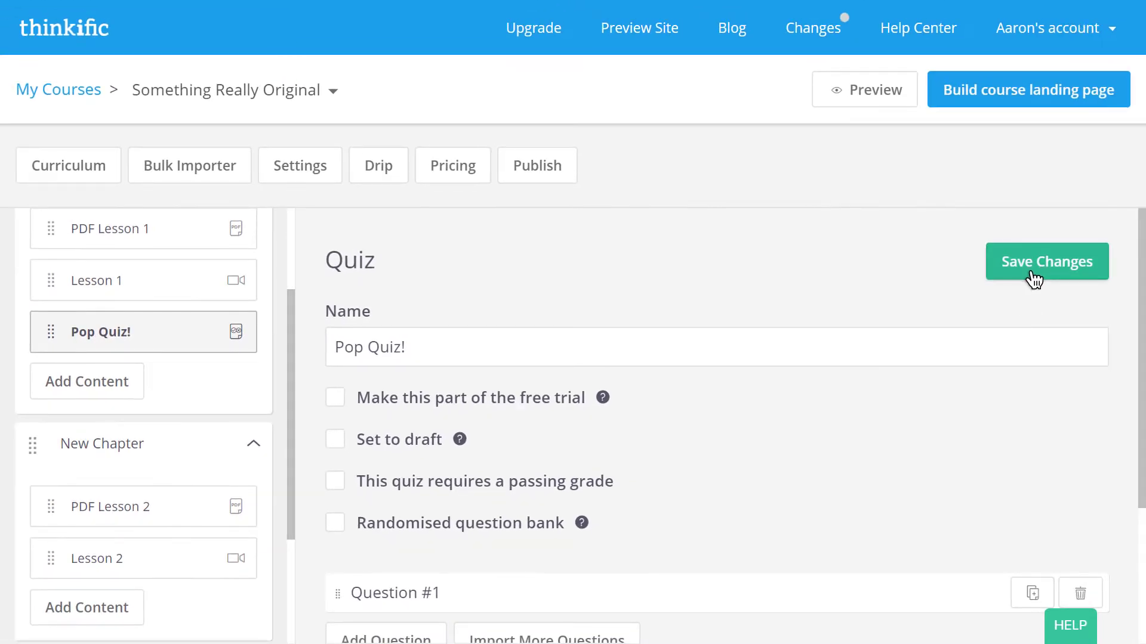
pyautogui.click(1007, 276)
pyautogui.scroll(-3, 716, 418)
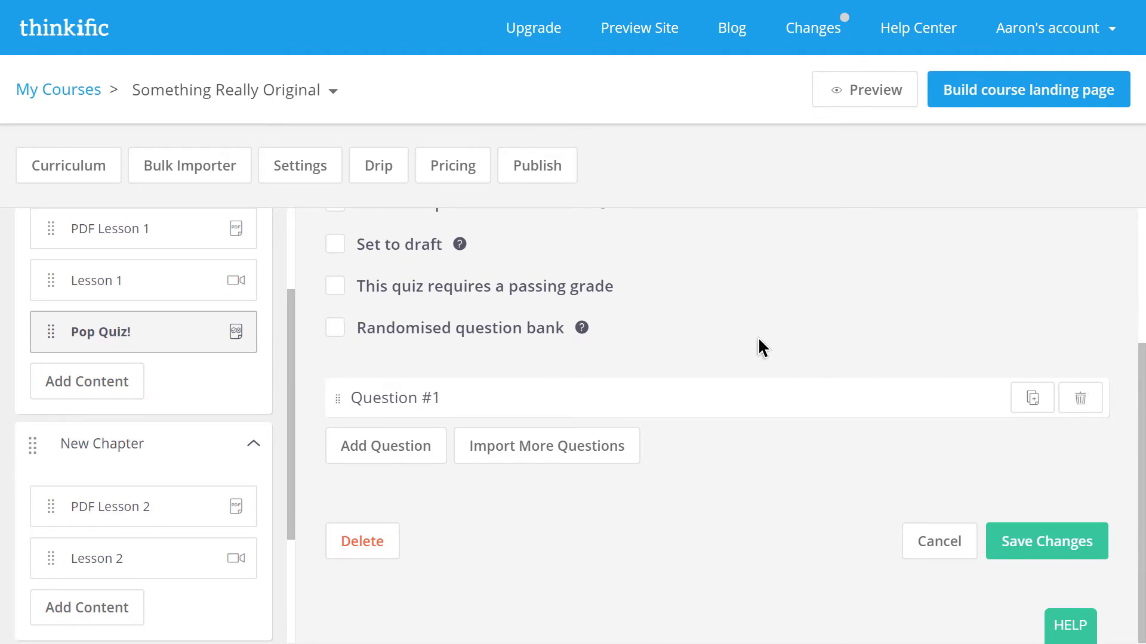
# In the course's Basic settings, mark the course as Hidden and Private
pyautogui.click(306, 173)
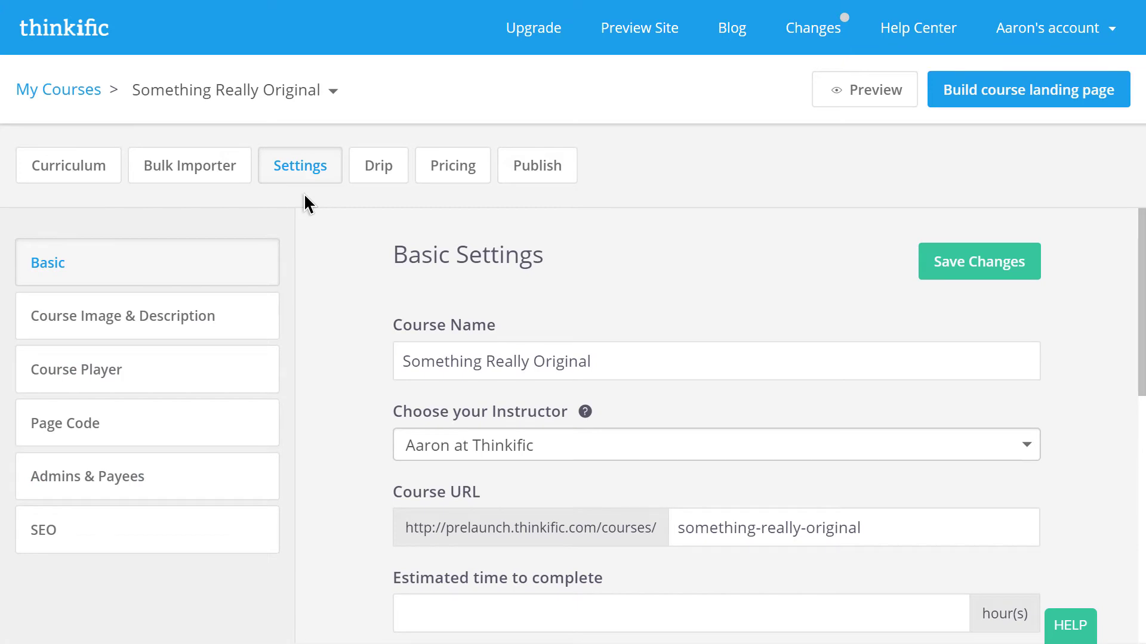
pyautogui.scroll(-6, 315, 236)
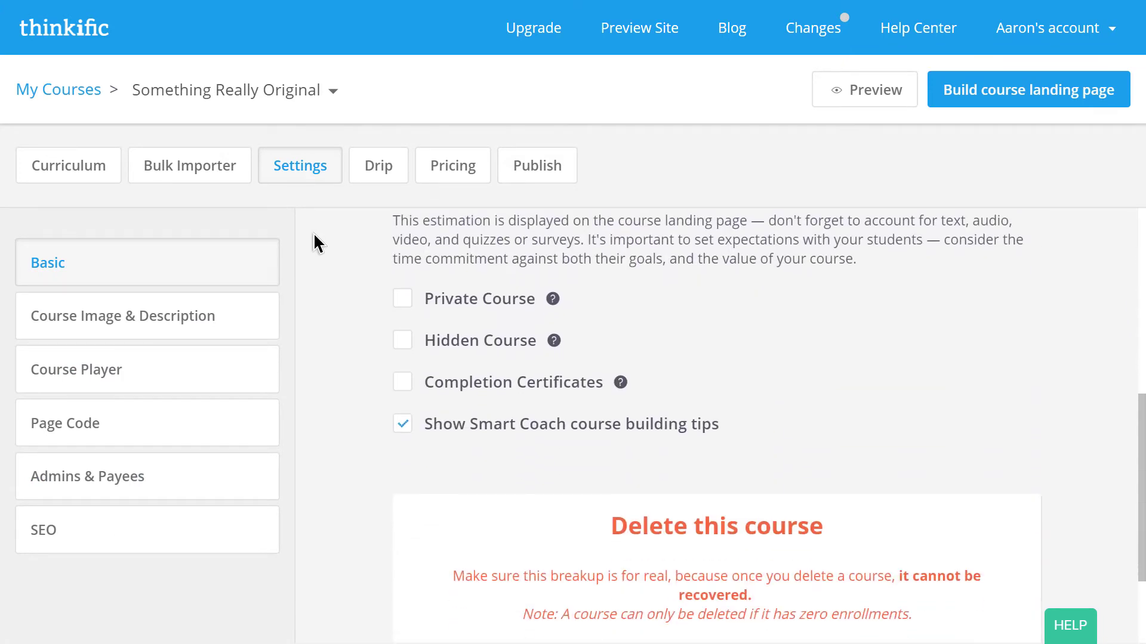
pyautogui.click(402, 340)
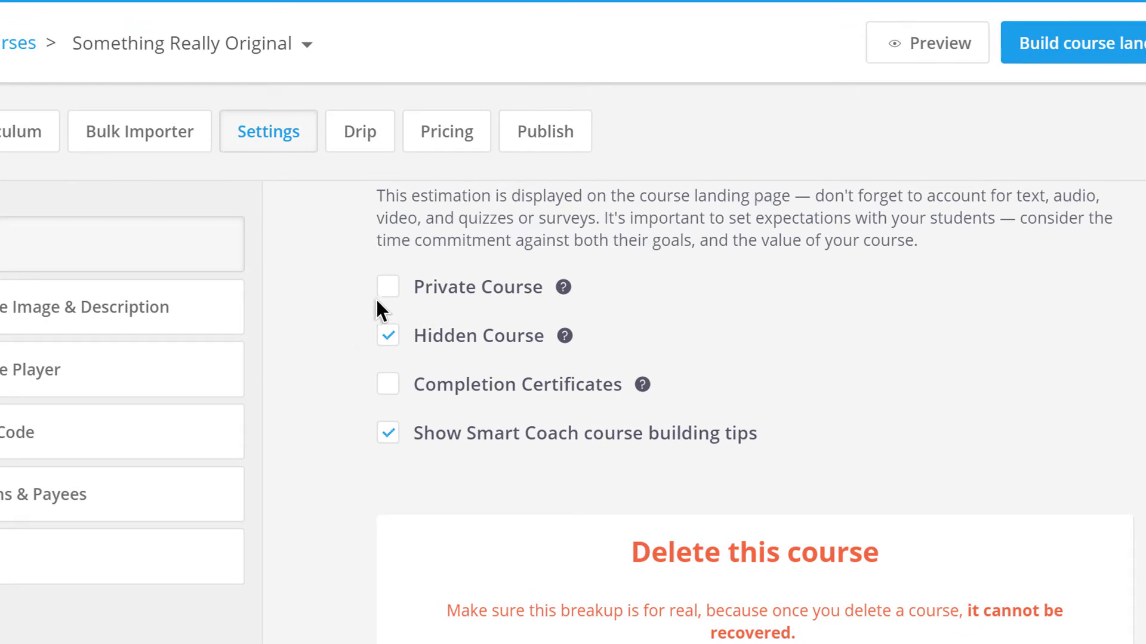
pyautogui.click(387, 299)
# Turn on completion certificates with the thinkific template and no expiry date
pyautogui.click(359, 384)
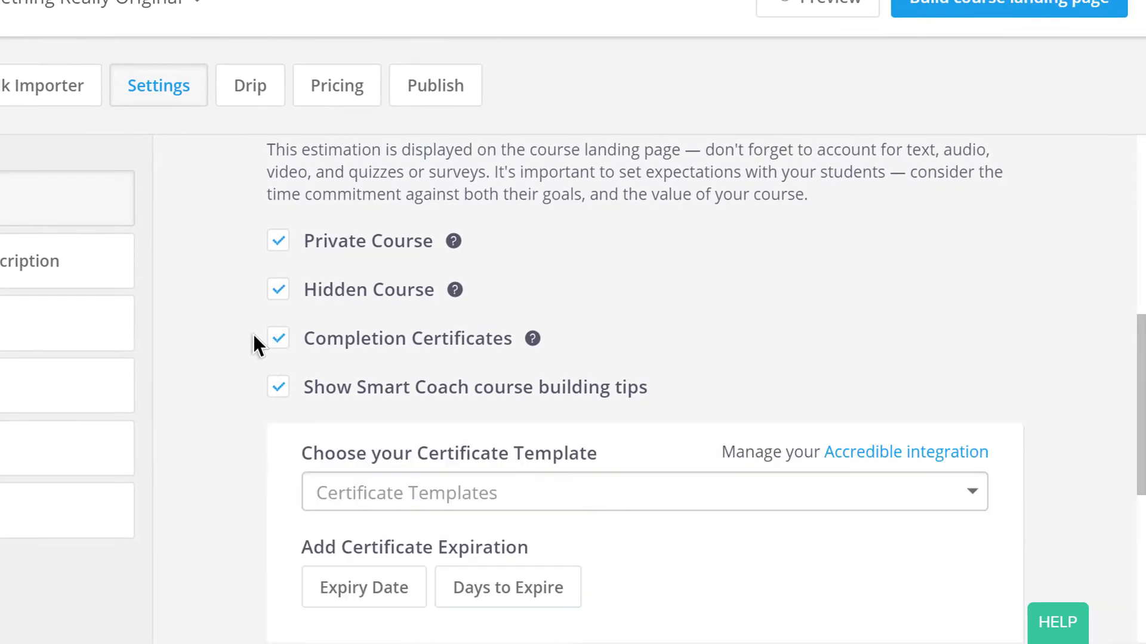
pyautogui.scroll(-3, 237, 339)
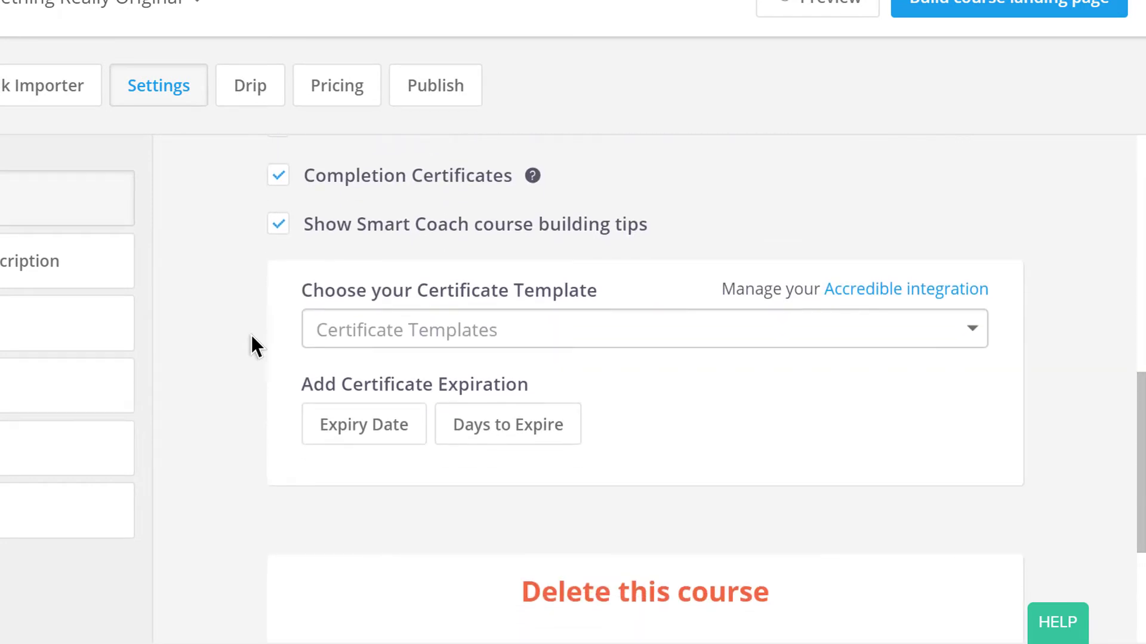
pyautogui.click(308, 333)
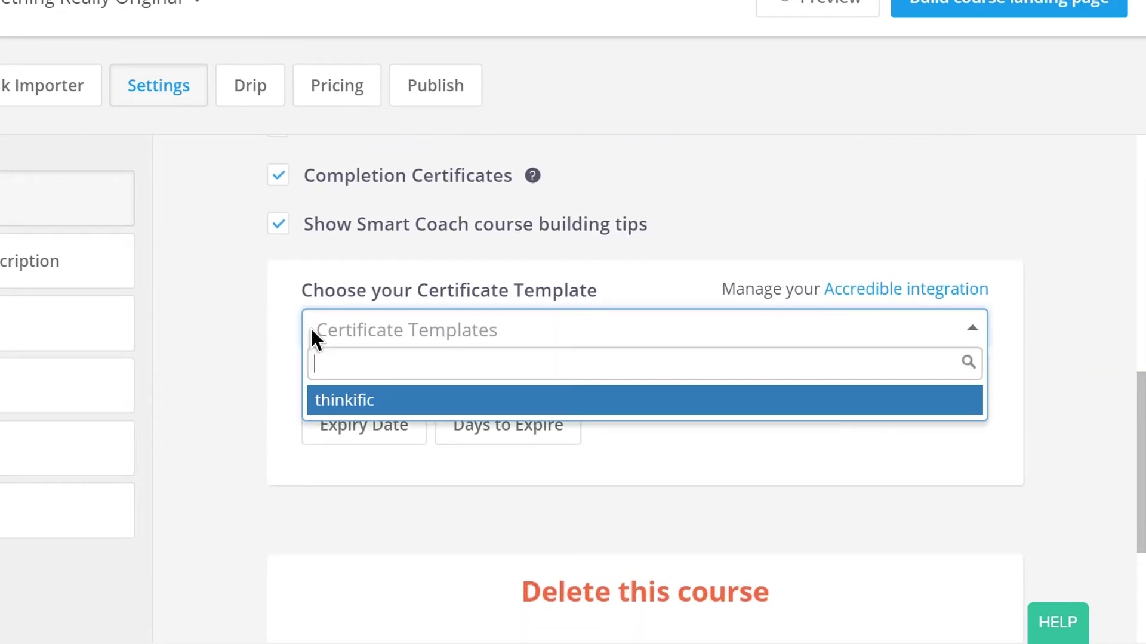
pyautogui.click(320, 399)
pyautogui.click(322, 426)
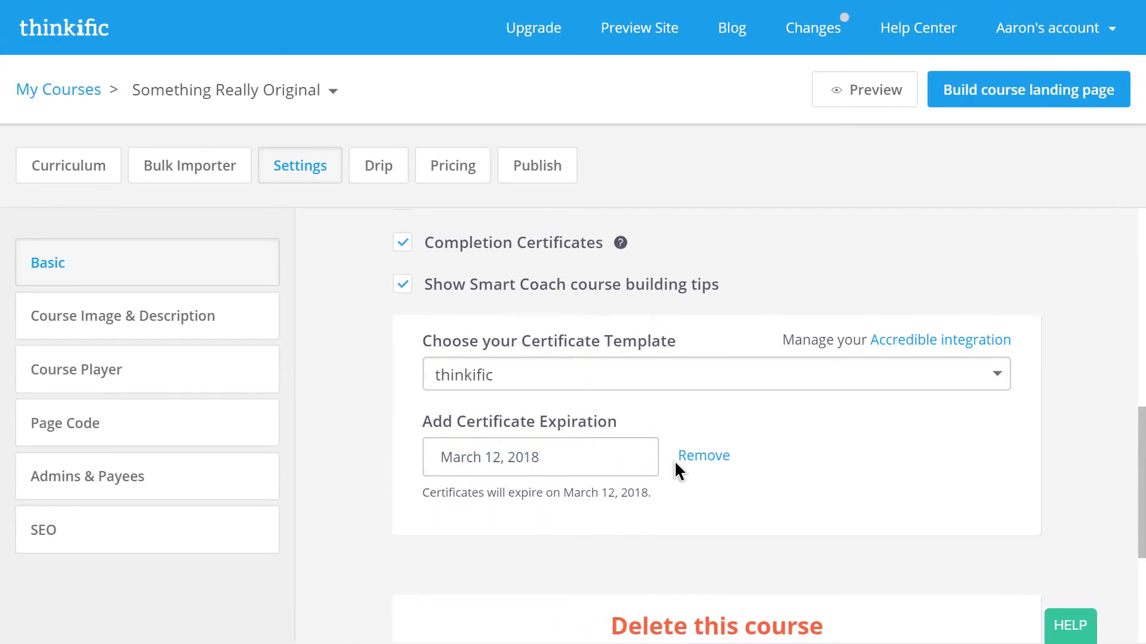
pyautogui.click(680, 457)
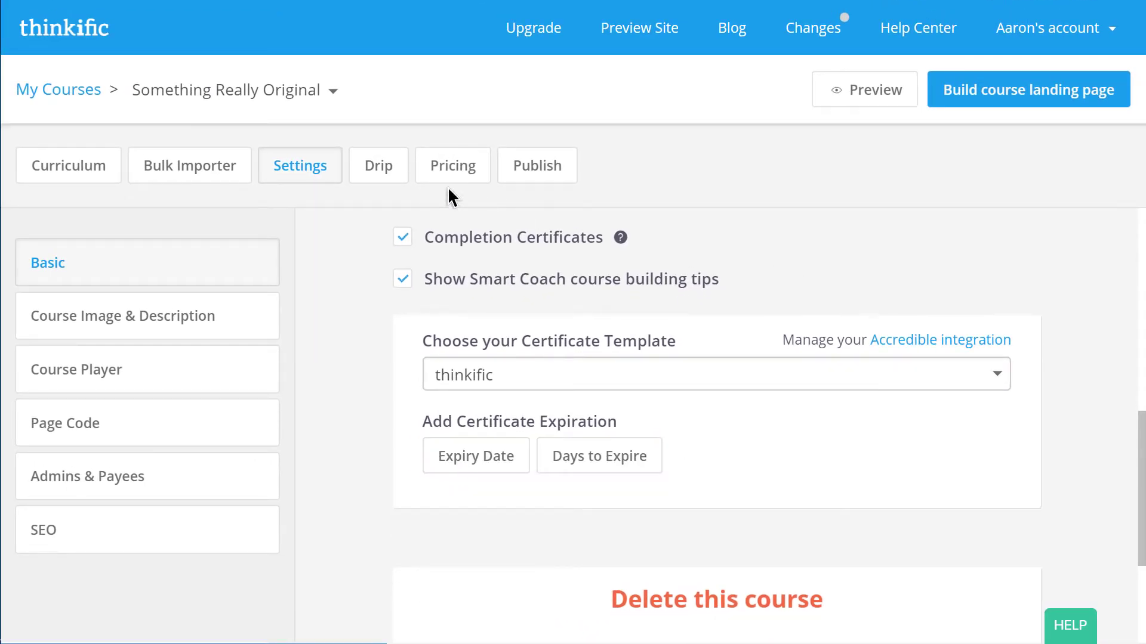
# Create a drip schedule based on course release, starting March 19, 2018
pyautogui.click(378, 165)
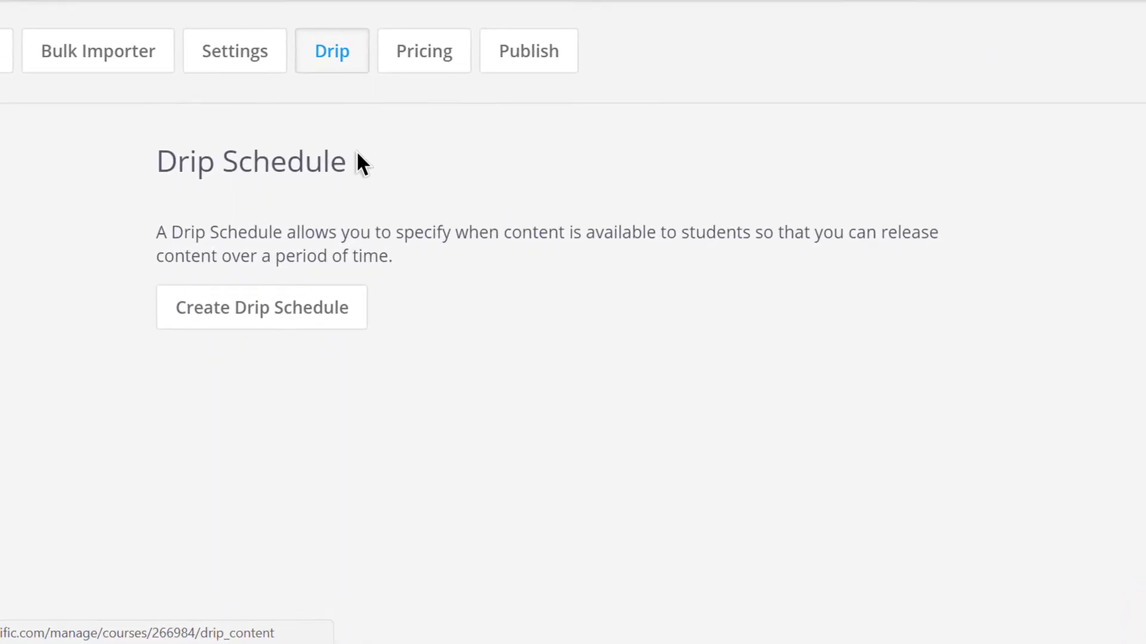
pyautogui.click(327, 296)
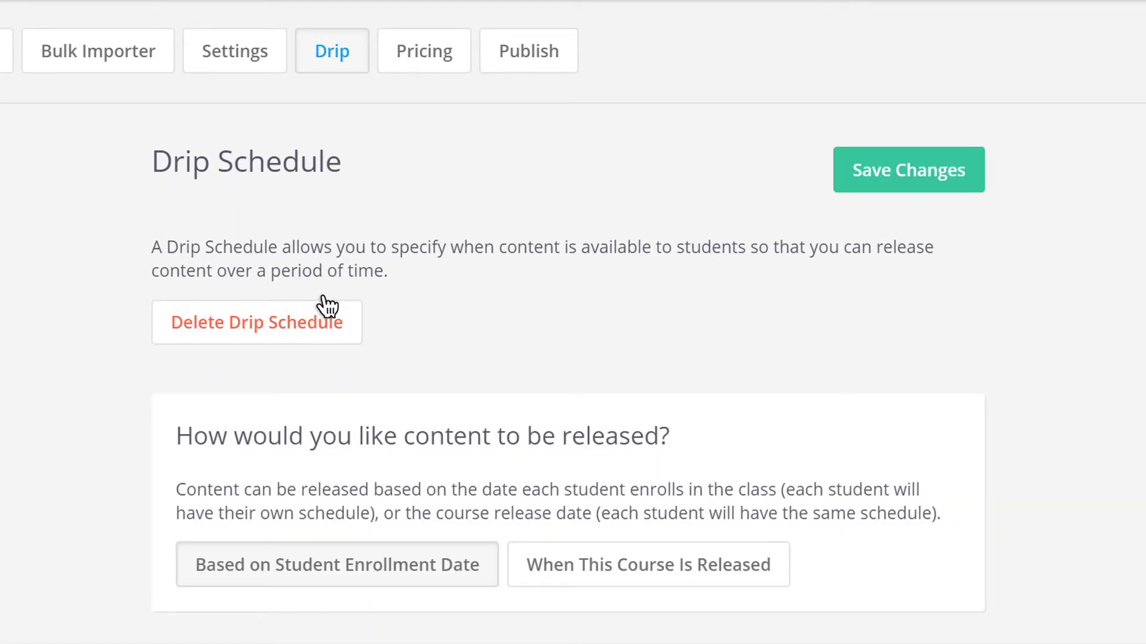
pyautogui.scroll(-3, 515, 298)
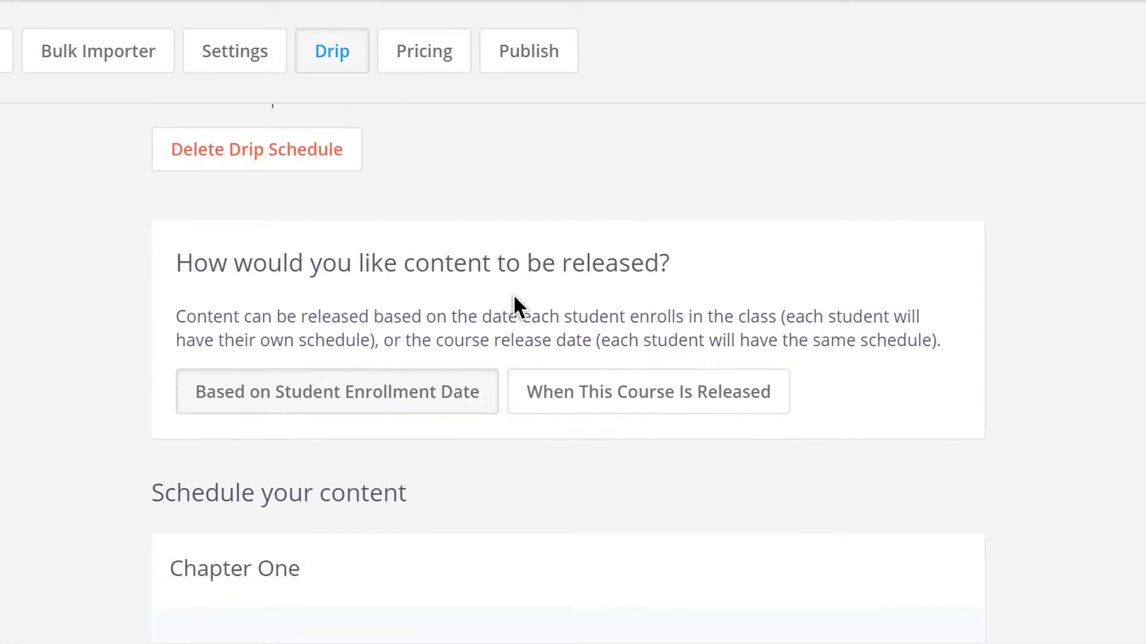
pyautogui.scroll(-3, 513, 295)
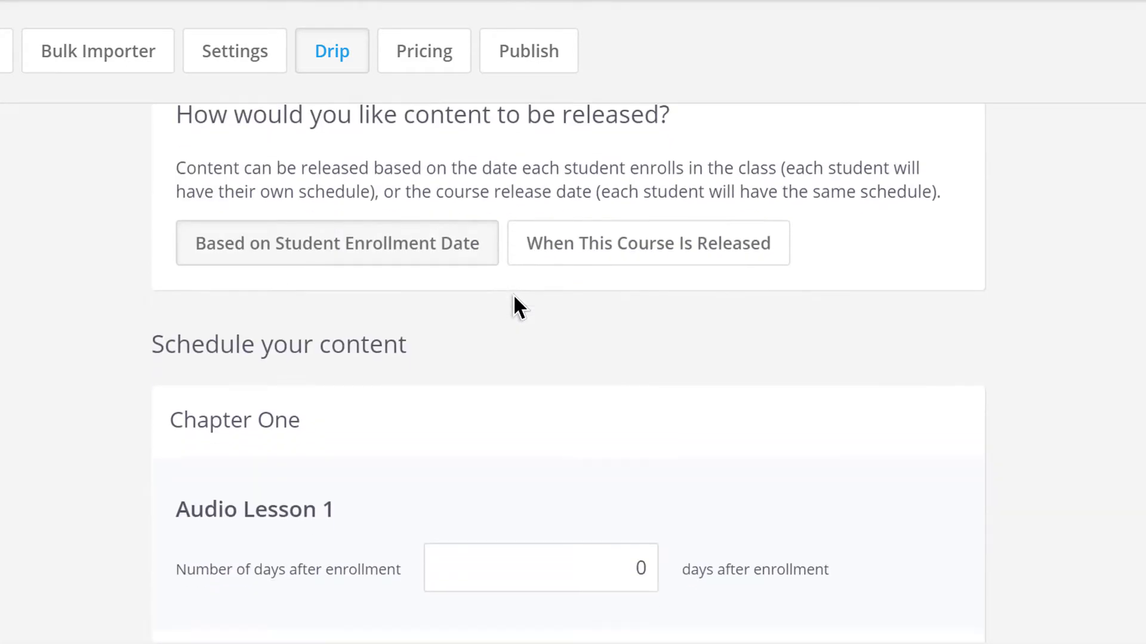
pyautogui.click(567, 234)
pyautogui.click(331, 324)
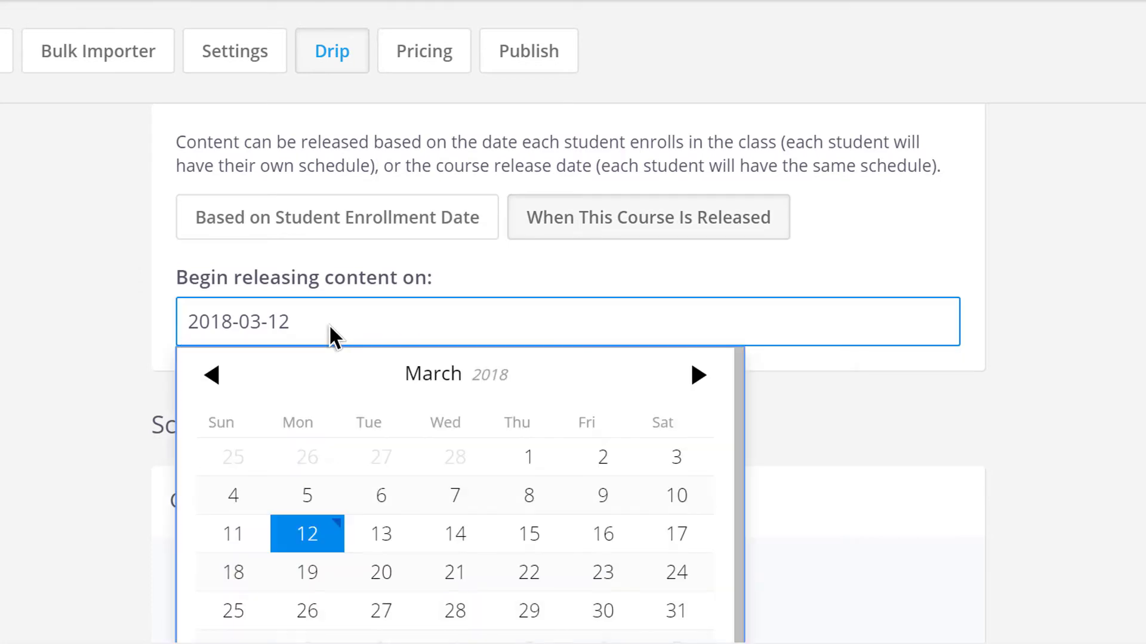
pyautogui.scroll(-3, 328, 324)
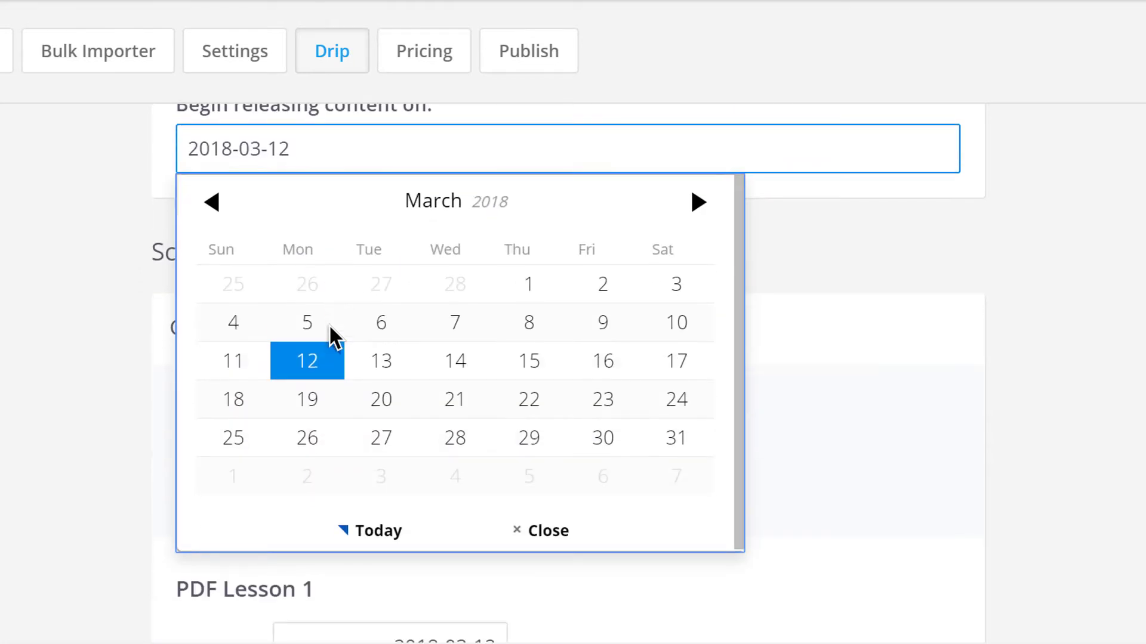
pyautogui.click(322, 400)
# Set Lesson 1, Lesson 2 and PDF Lesson 2 to release March 26, 2018, then save
pyautogui.scroll(-3, 322, 400)
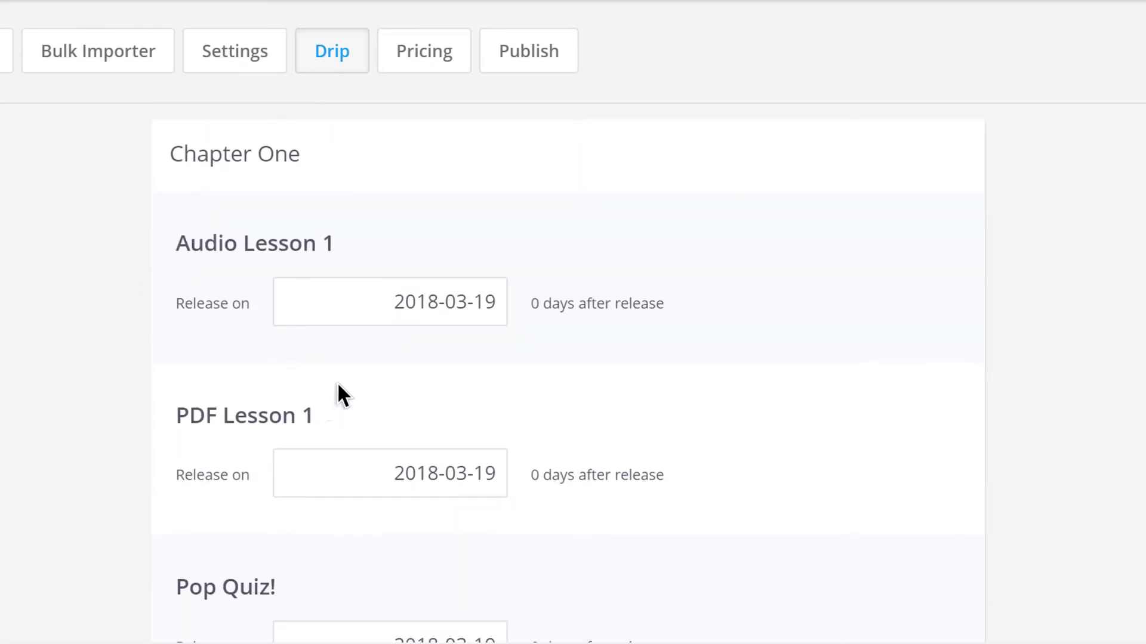
pyautogui.scroll(-12, 457, 317)
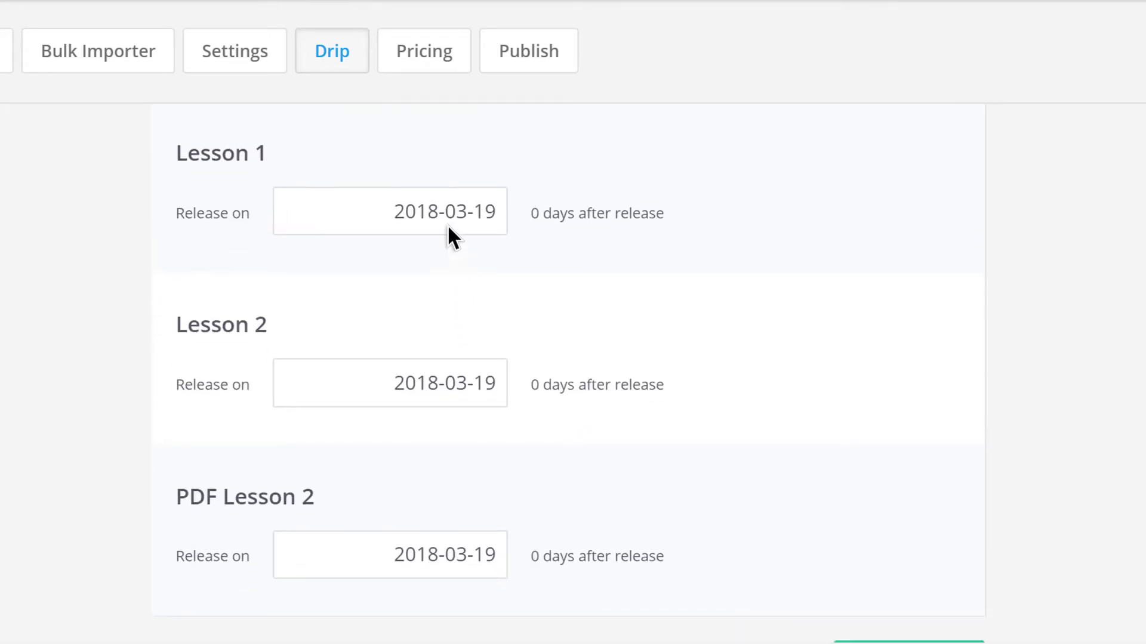
pyautogui.click(449, 233)
pyautogui.click(309, 499)
pyautogui.click(458, 394)
pyautogui.scroll(-3, 322, 489)
pyautogui.click(310, 527)
pyautogui.click(417, 421)
pyautogui.scroll(-3, 415, 441)
pyautogui.click(302, 540)
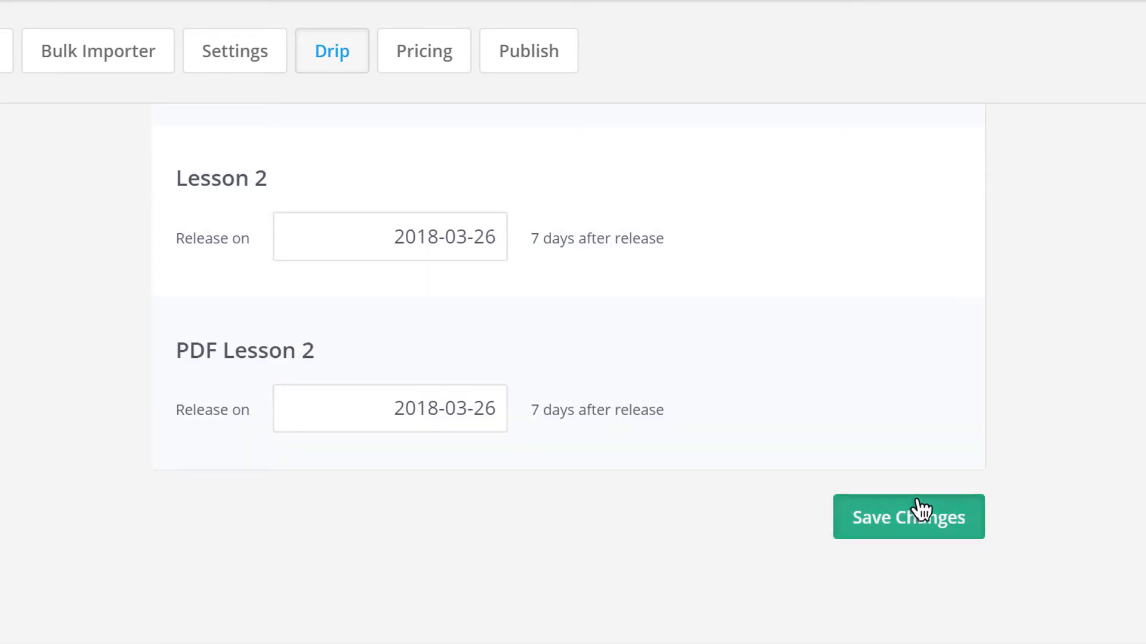
pyautogui.click(921, 509)
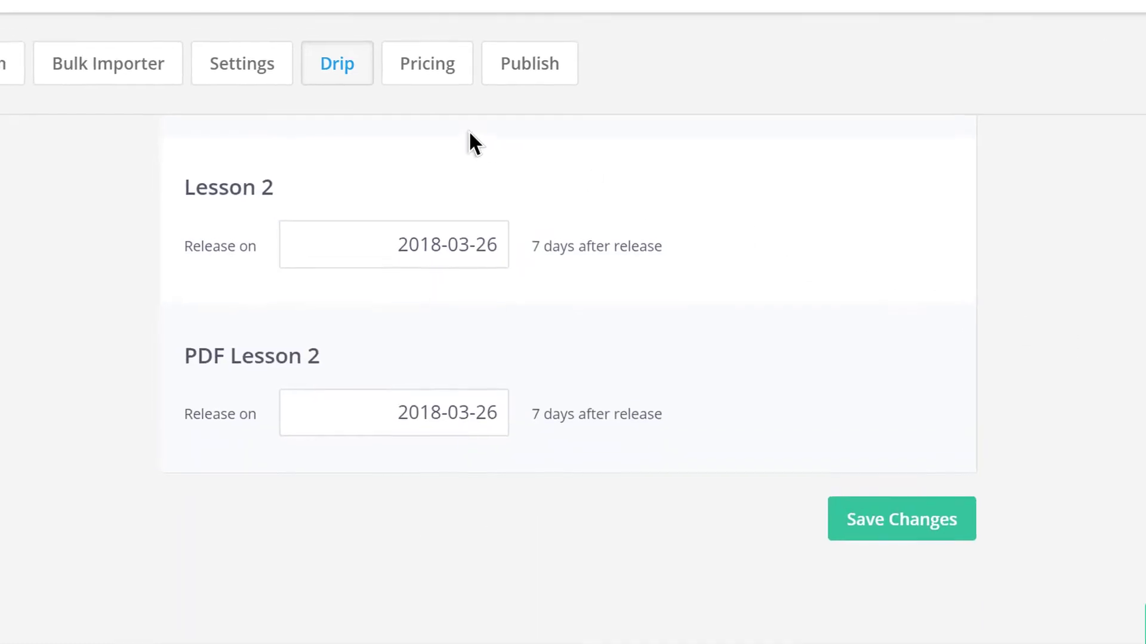
# Price the course as a one-time payment of $99 with 91 days to expiry, and save
pyautogui.click(421, 69)
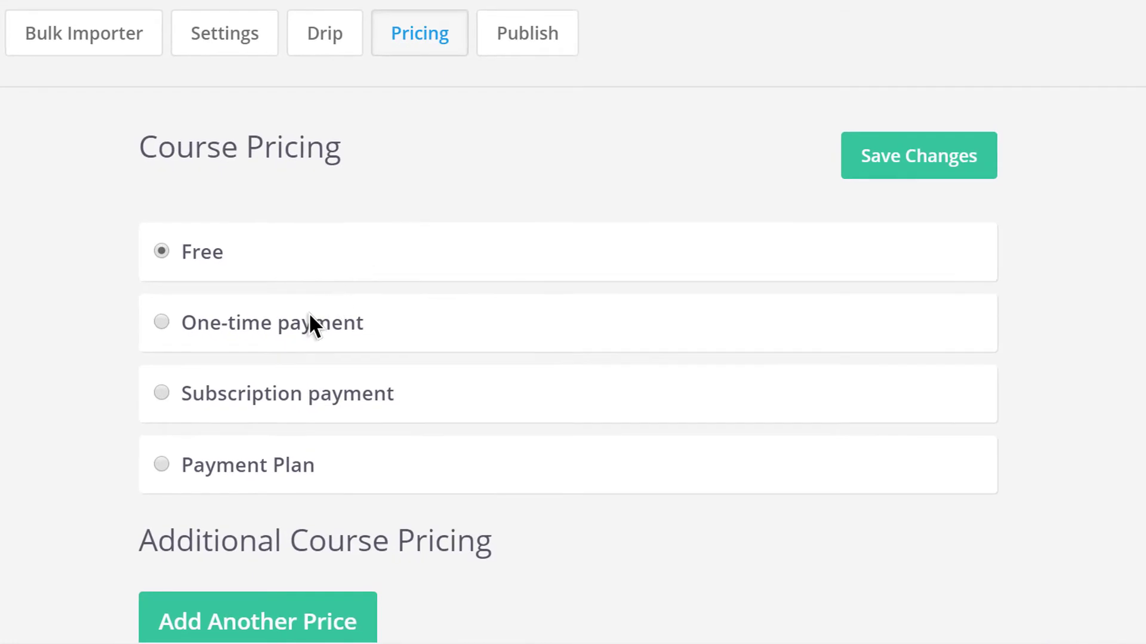
pyautogui.click(373, 391)
pyautogui.scroll(-3, 327, 304)
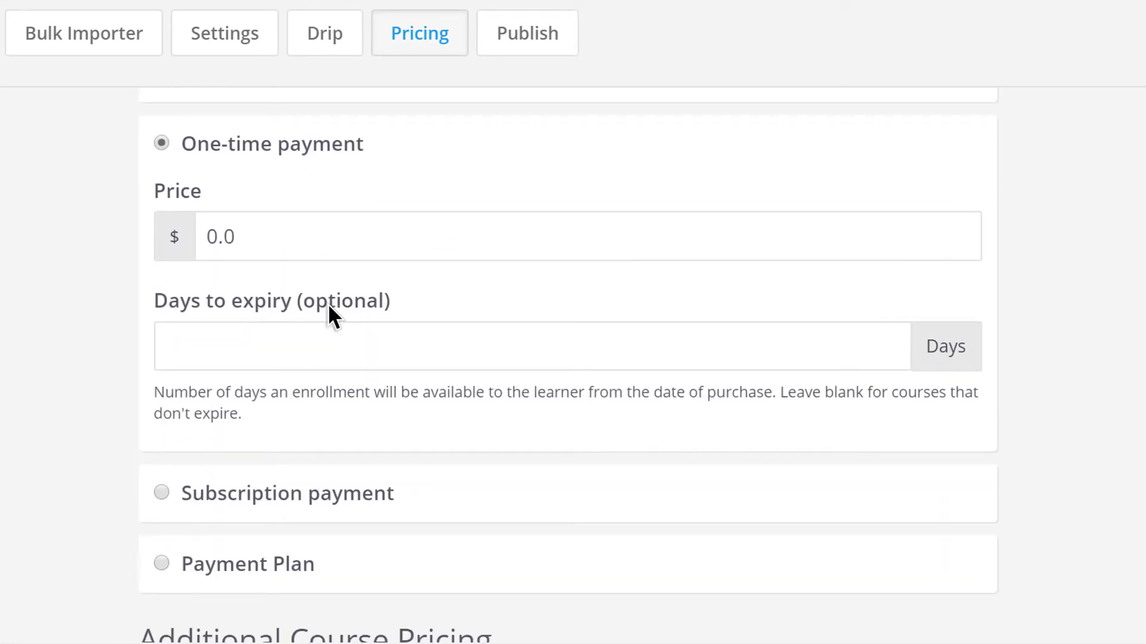
pyautogui.moveTo(273, 239); pyautogui.dragTo(114, 245)
pyautogui.write('99')
pyautogui.press('Tab')
pyautogui.write('91')
pyautogui.scroll(3, 114, 244)
pyautogui.click(893, 167)
pyautogui.scroll(-5, 794, 173)
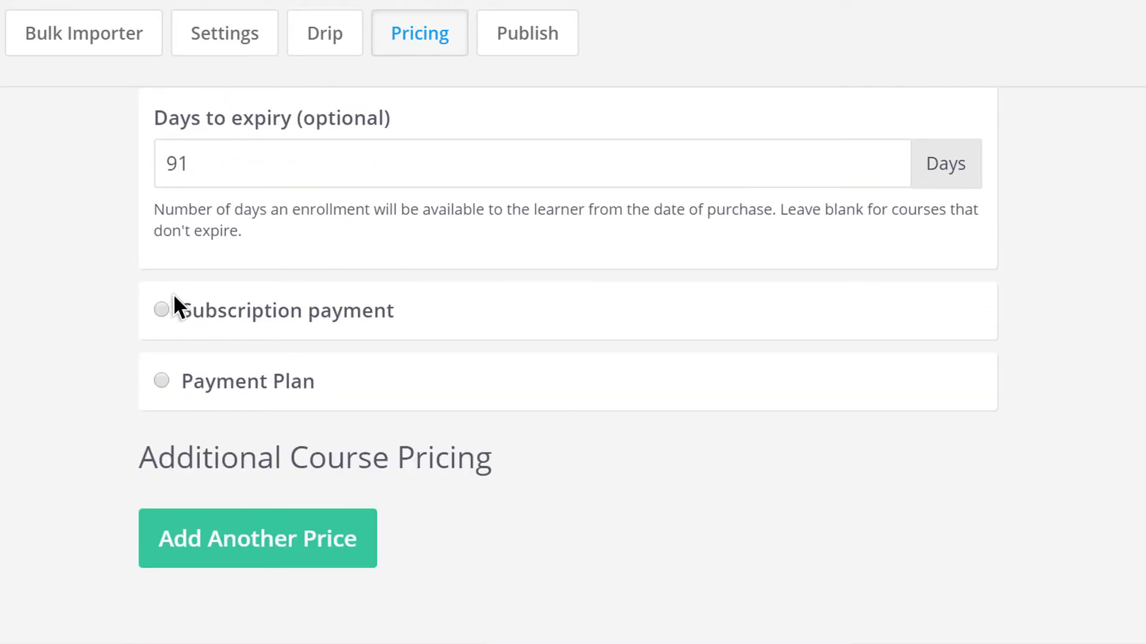
# Add Unlimited Access subscription and 3 Month Payment Plan prices to the course
pyautogui.click(163, 306)
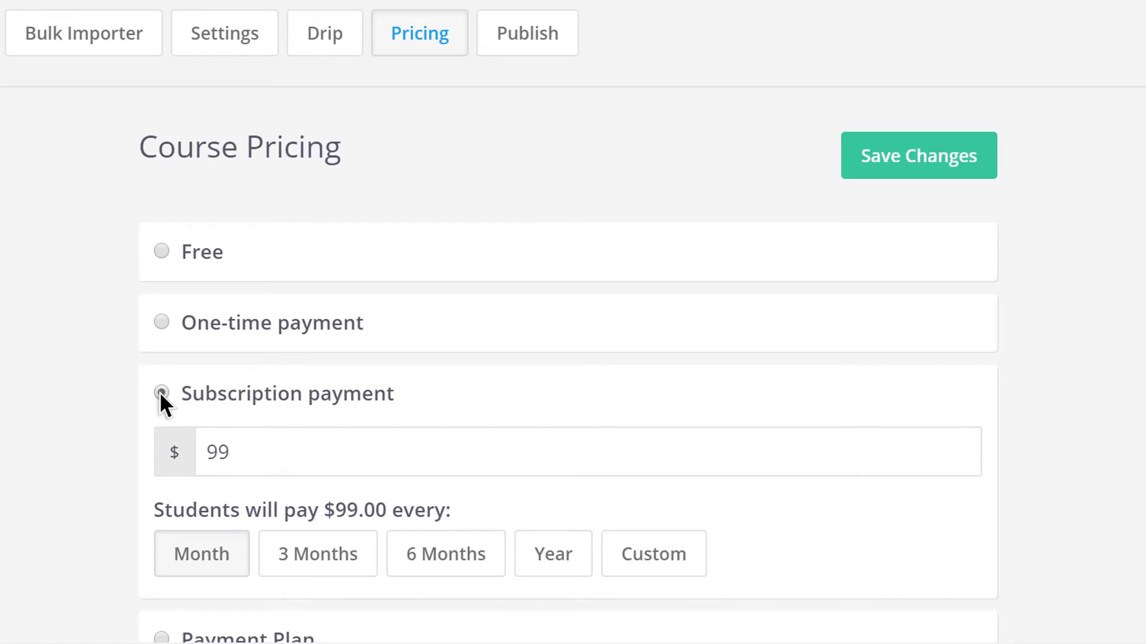
pyautogui.scroll(-3, 159, 394)
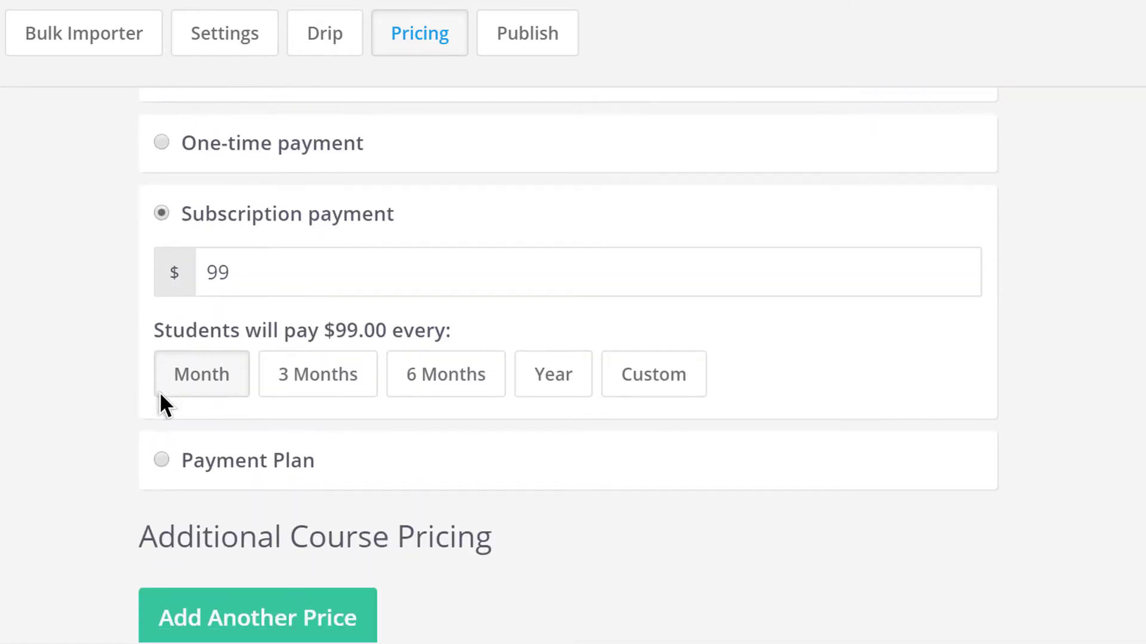
pyautogui.click(158, 459)
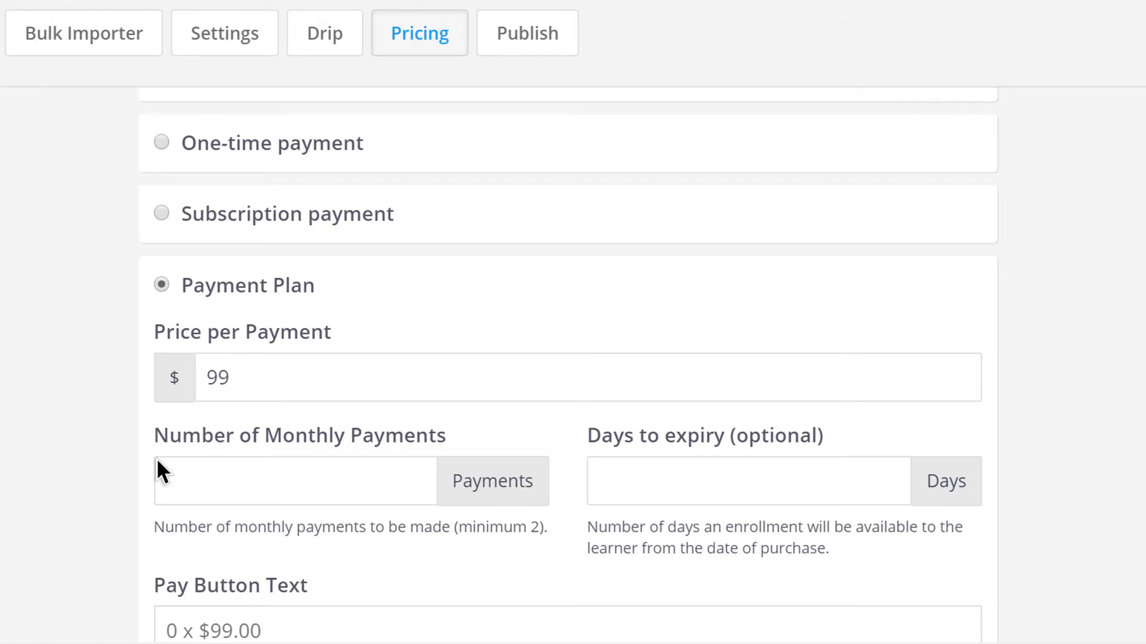
pyautogui.scroll(-3, 154, 463)
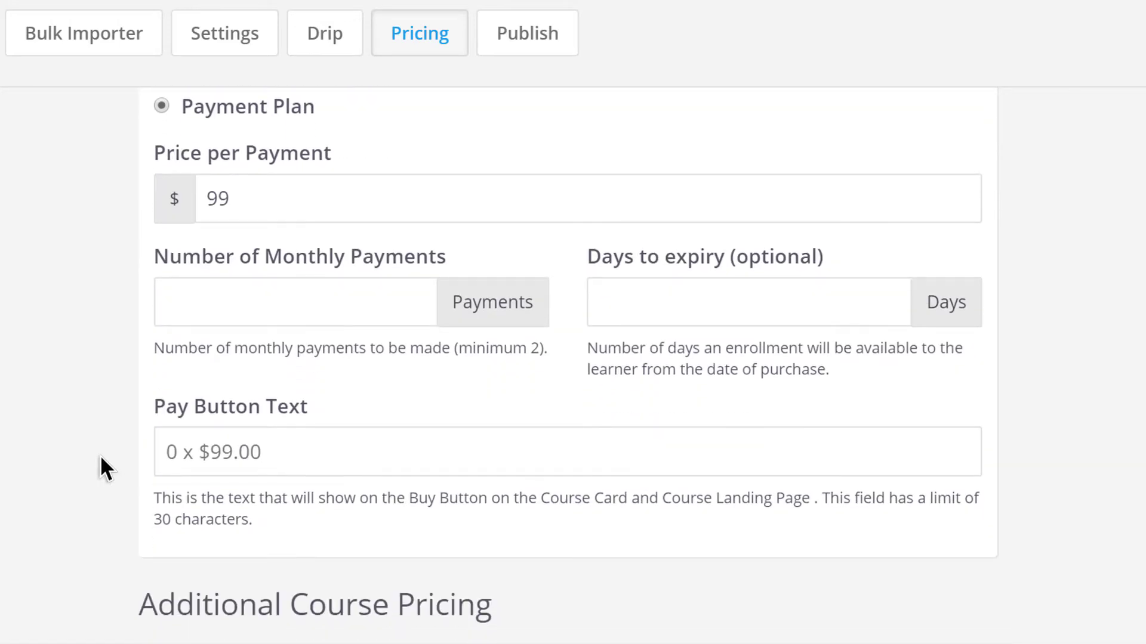
pyautogui.scroll(-4, 101, 462)
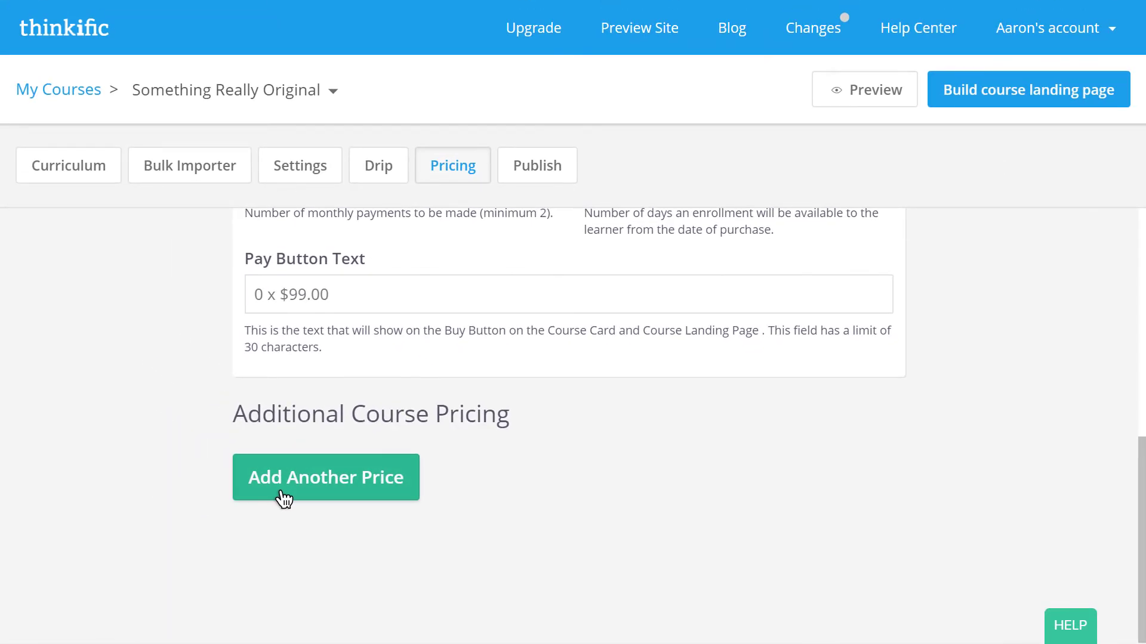
pyautogui.click(283, 487)
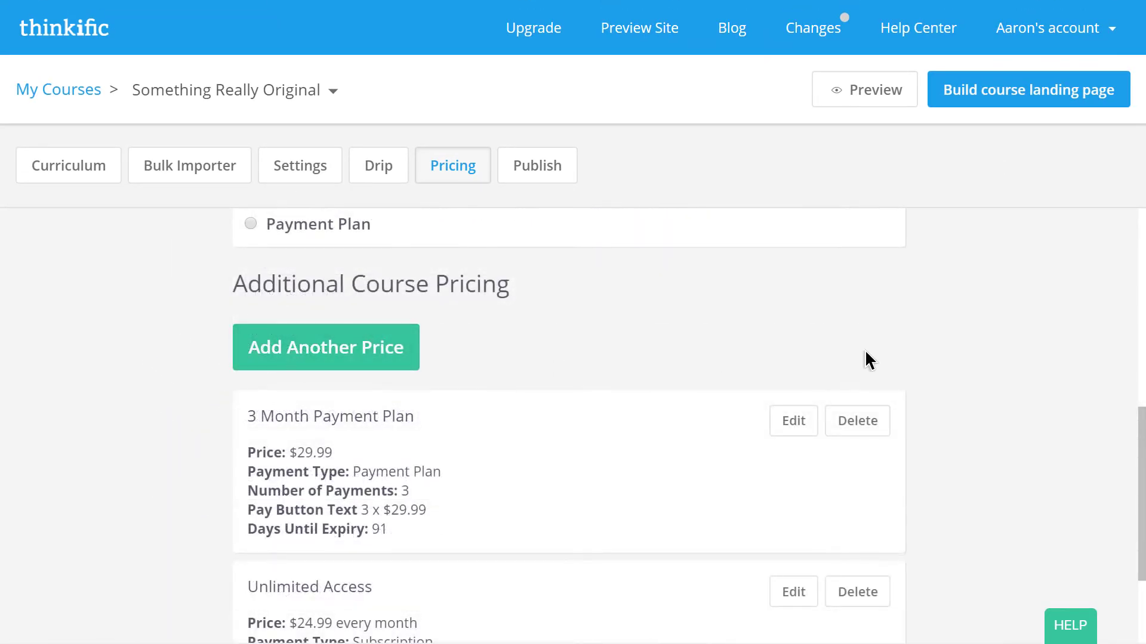
# Open the course landing page in the Empire theme editor
pyautogui.scroll(-2, 950, 351)
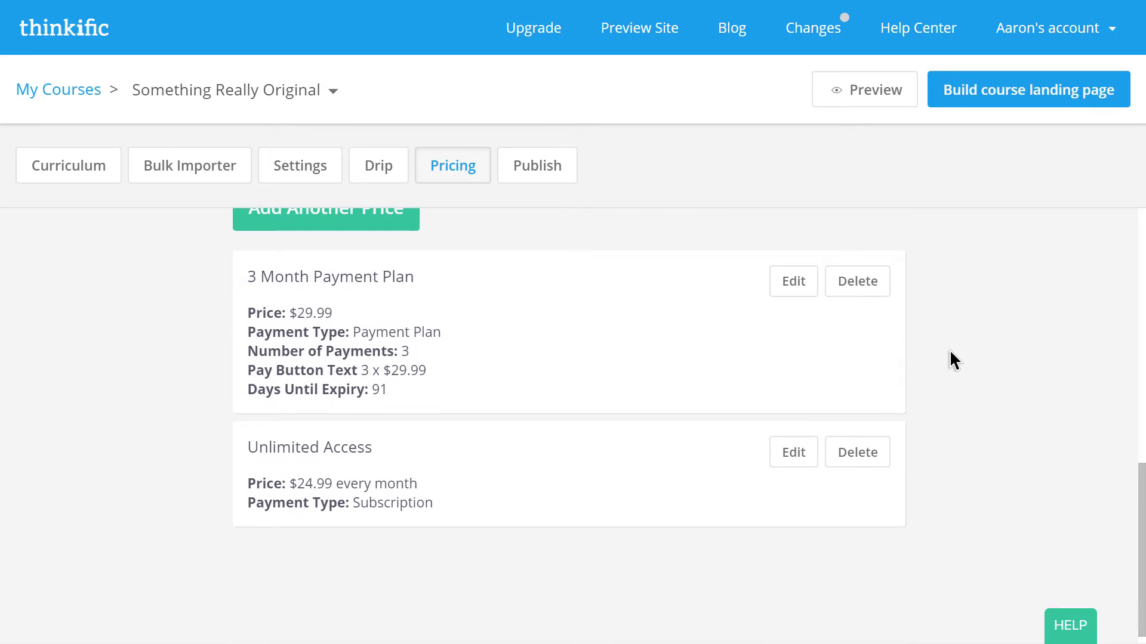
pyautogui.scroll(6, 951, 352)
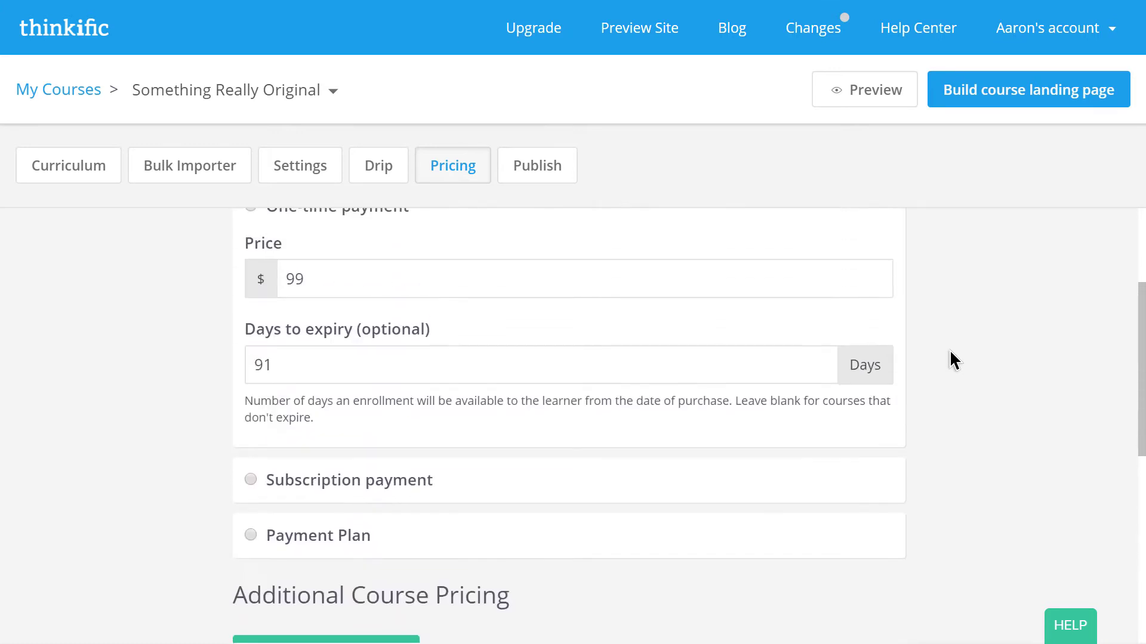
pyautogui.scroll(2, 950, 351)
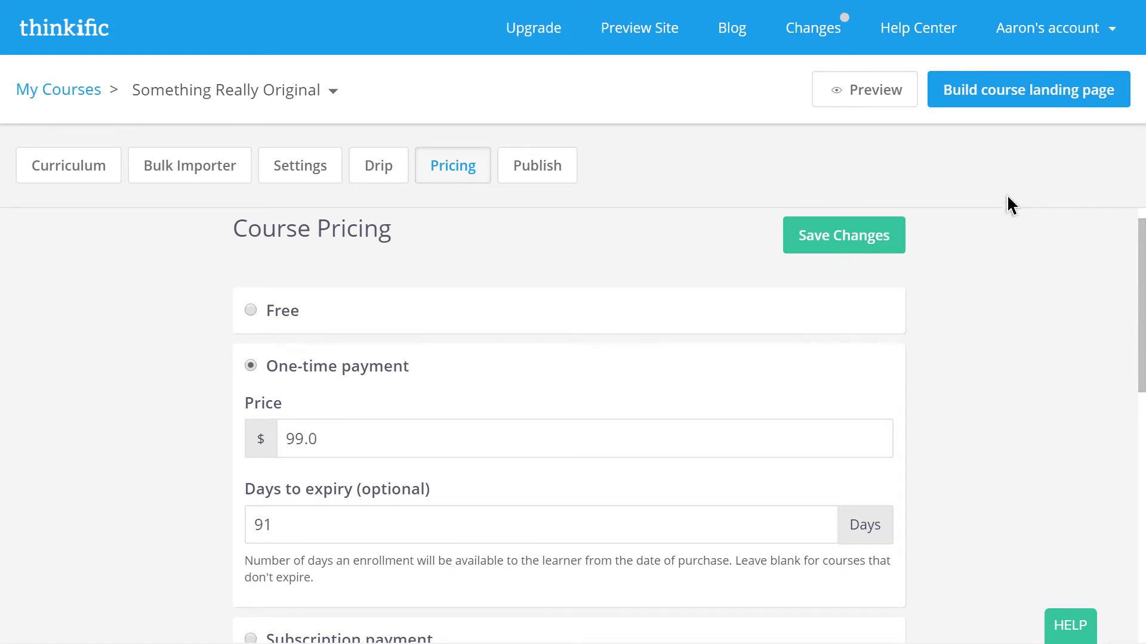
pyautogui.click(1001, 116)
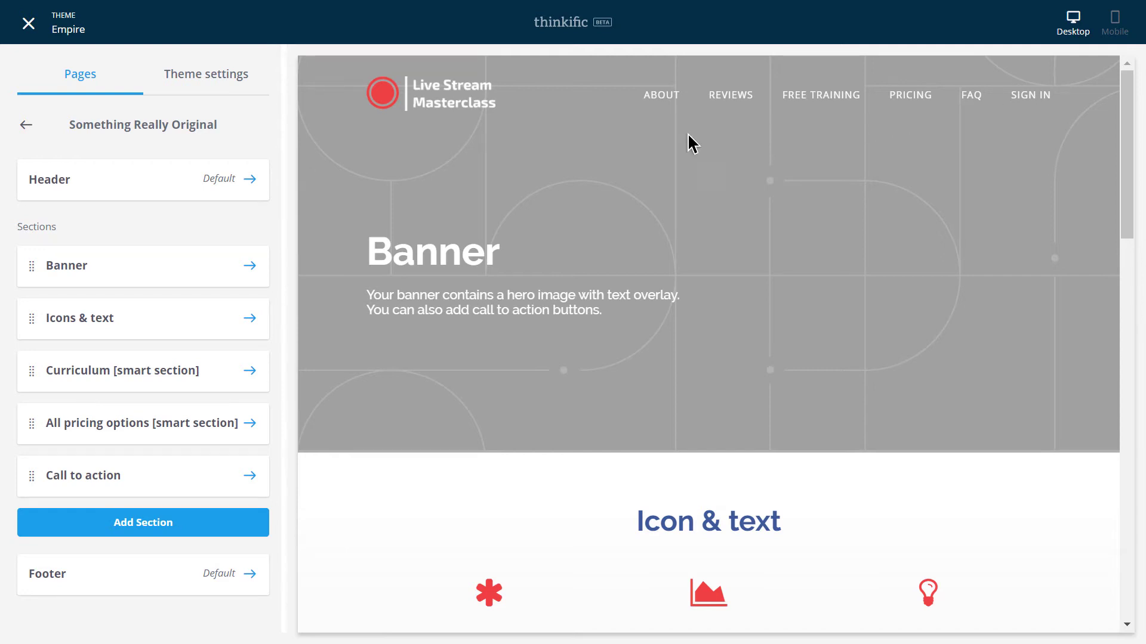
# Navigate from the course page back to the top-level site pages list
pyautogui.click(26, 125)
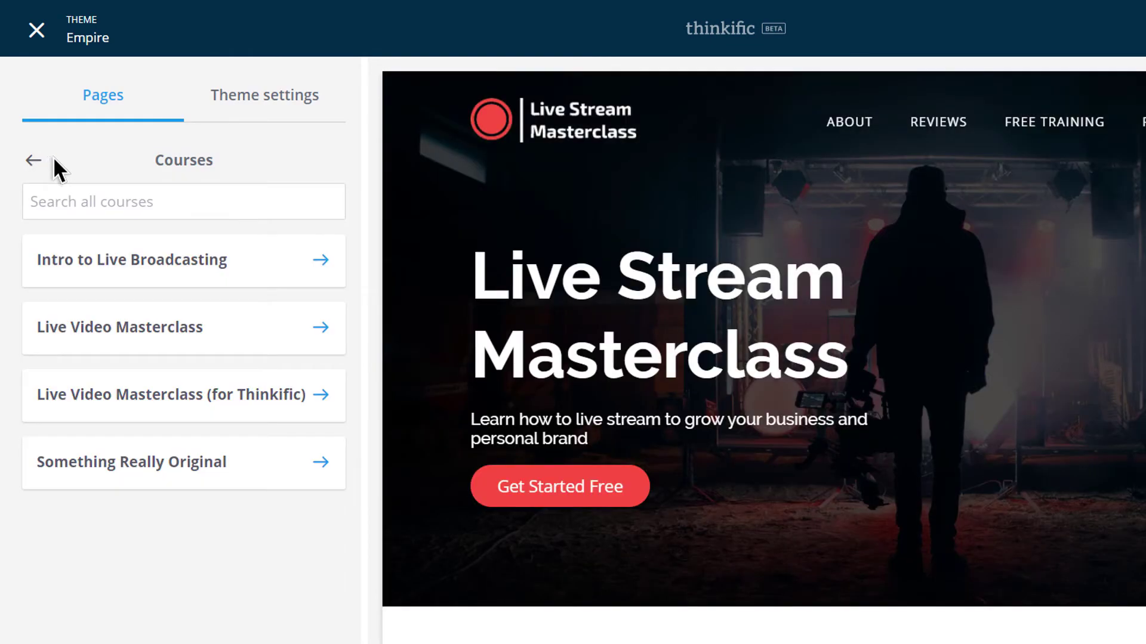
pyautogui.click(34, 160)
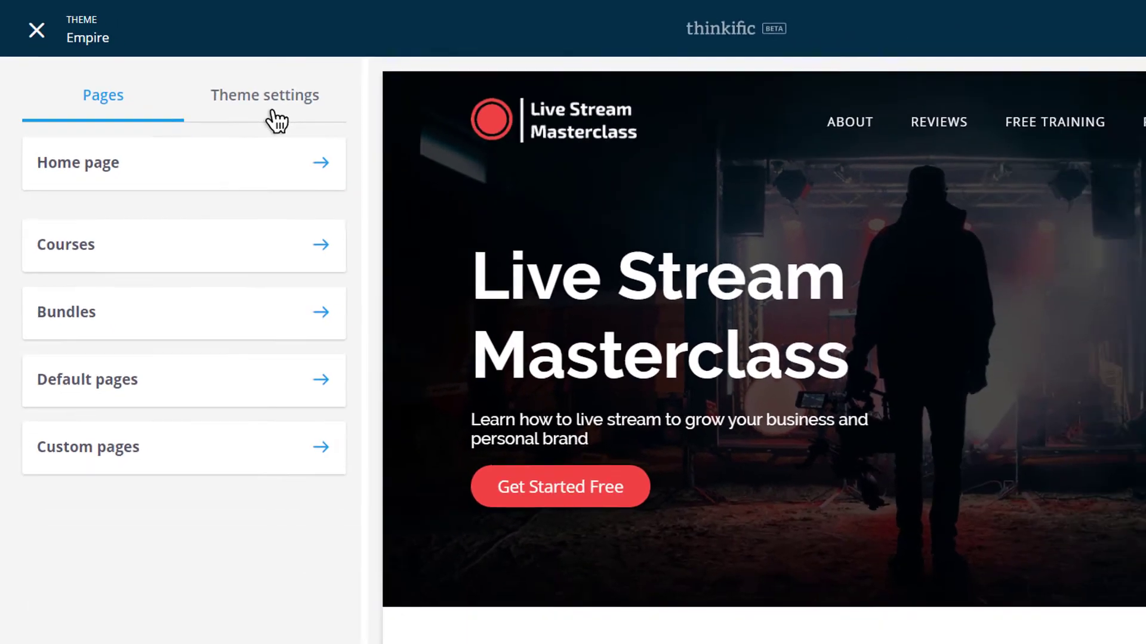
# In Theme settings, preview the Jet style and discard it
pyautogui.click(354, 149)
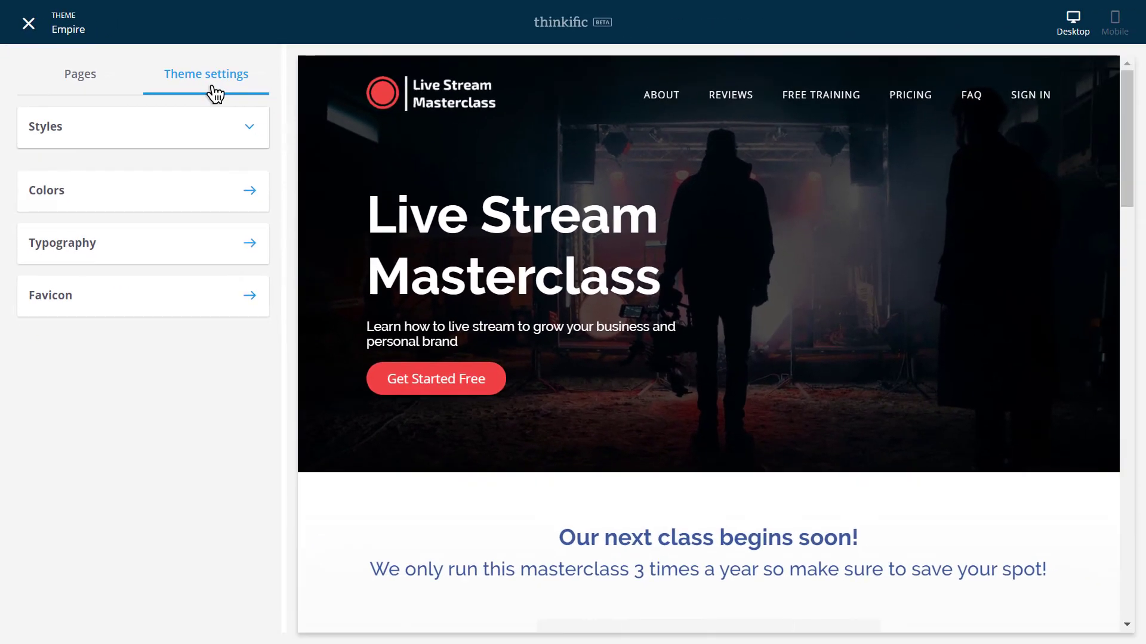
pyautogui.click(210, 129)
pyautogui.click(236, 178)
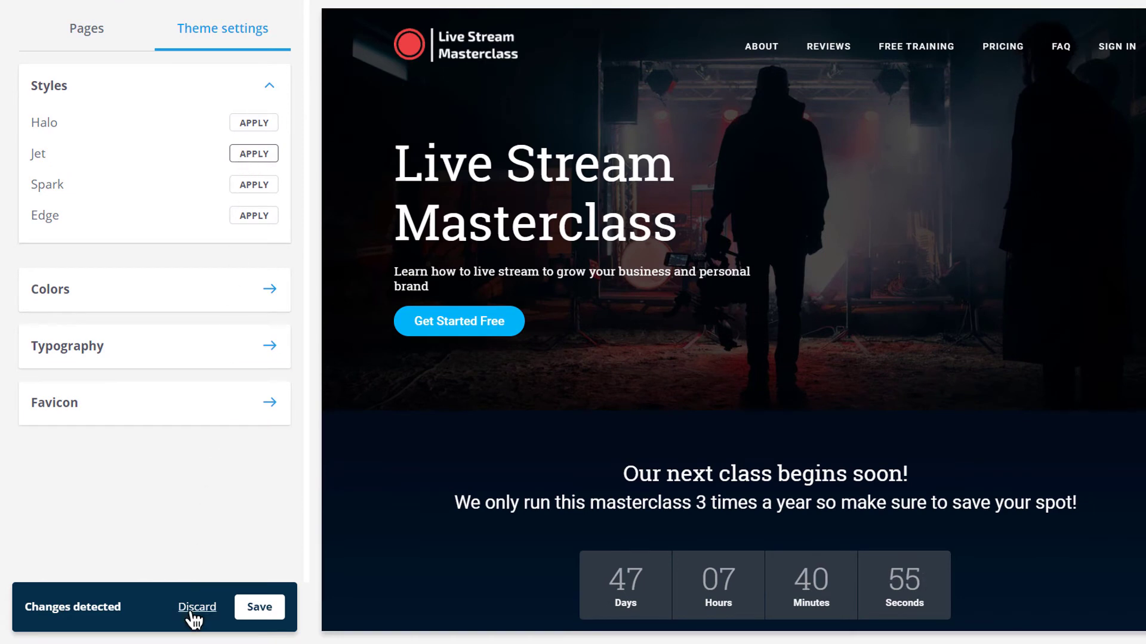
pyautogui.click(193, 611)
# Try an orange page background colour and discard the change
pyautogui.click(175, 307)
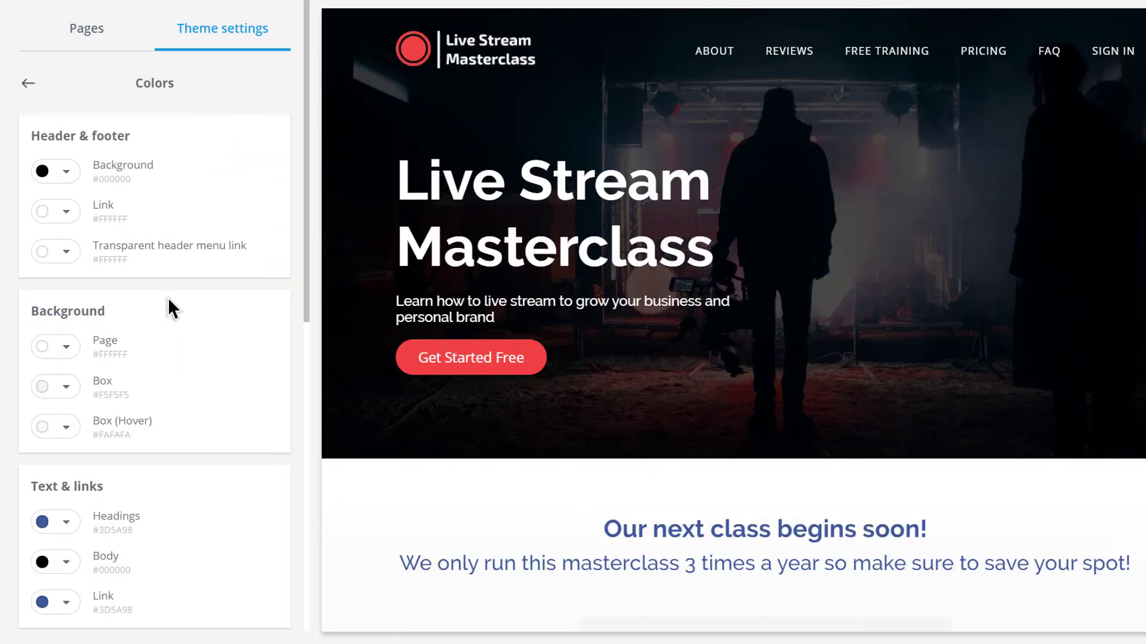
pyautogui.click(66, 350)
pyautogui.click(65, 562)
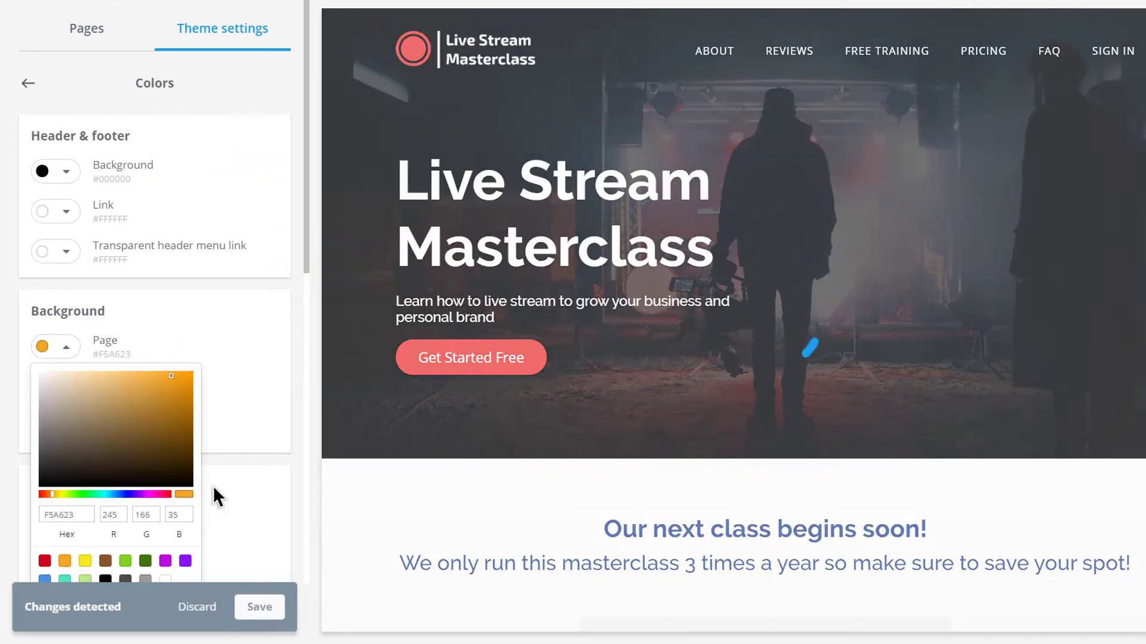
pyautogui.click(242, 466)
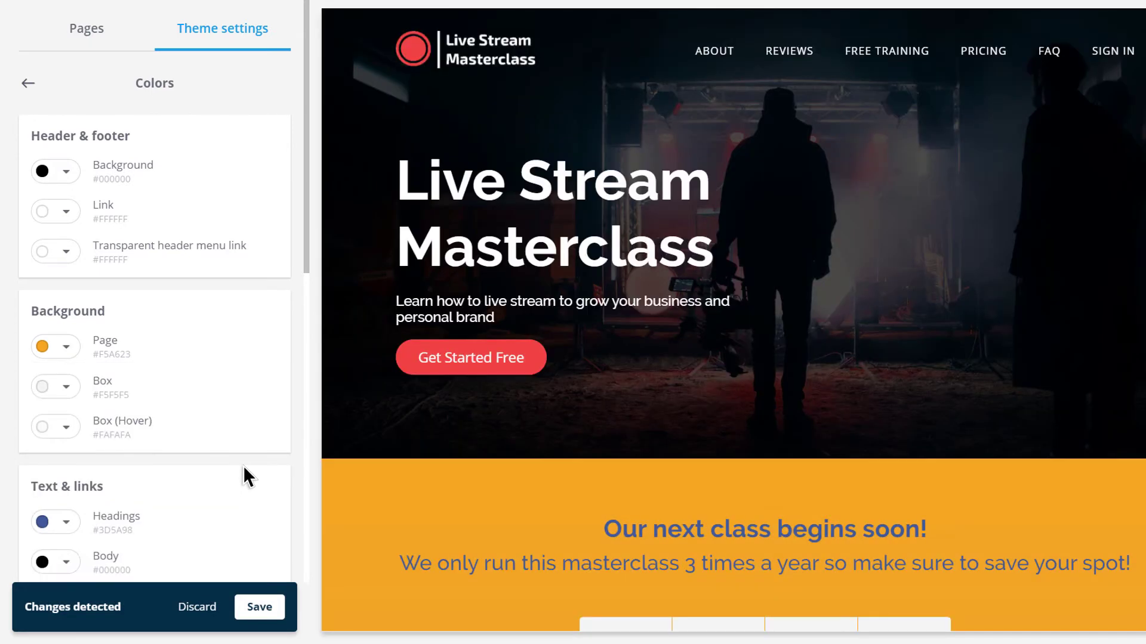
pyautogui.click(197, 607)
pyautogui.click(28, 83)
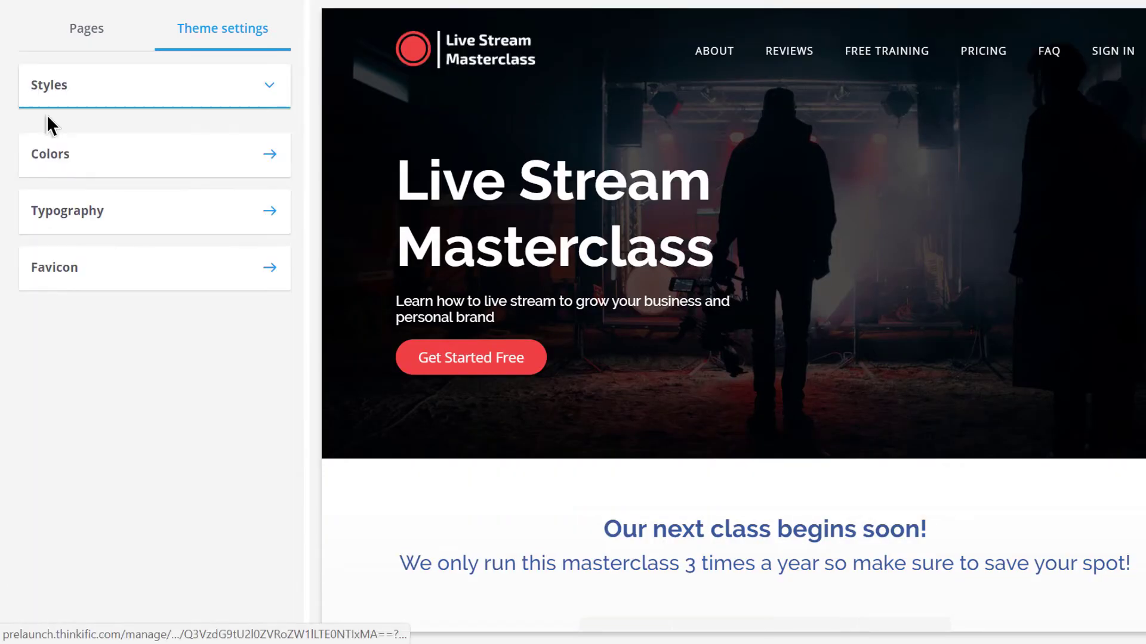
# Try Teko as the banner font, discard it, and close the theme editor
pyautogui.click(102, 209)
pyautogui.click(102, 218)
pyautogui.click(104, 368)
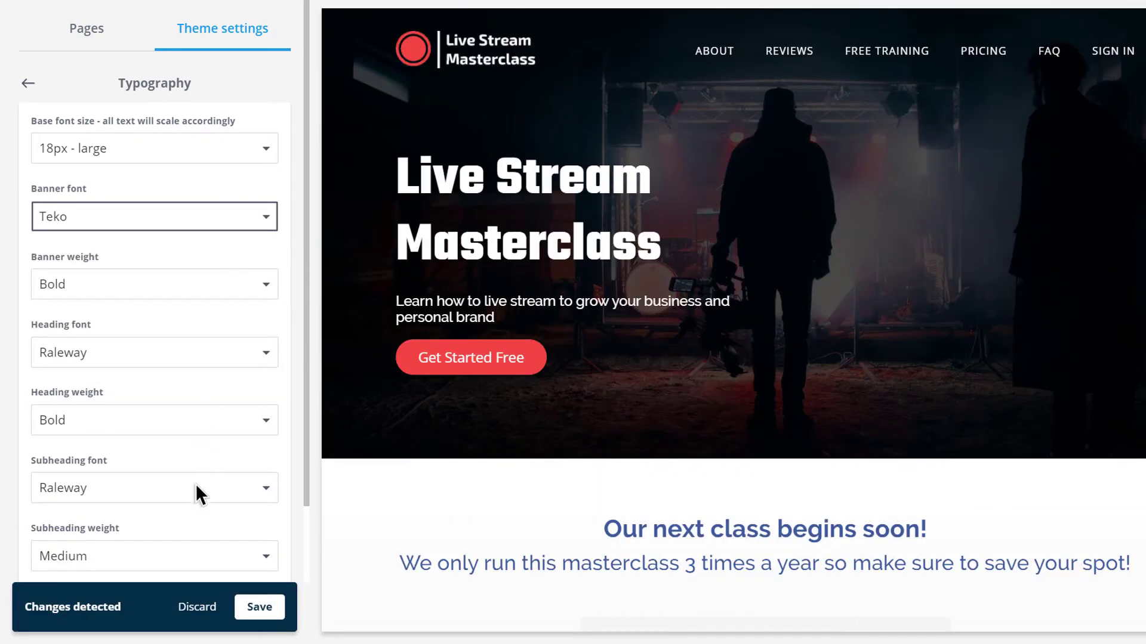
pyautogui.click(197, 607)
pyautogui.click(27, 90)
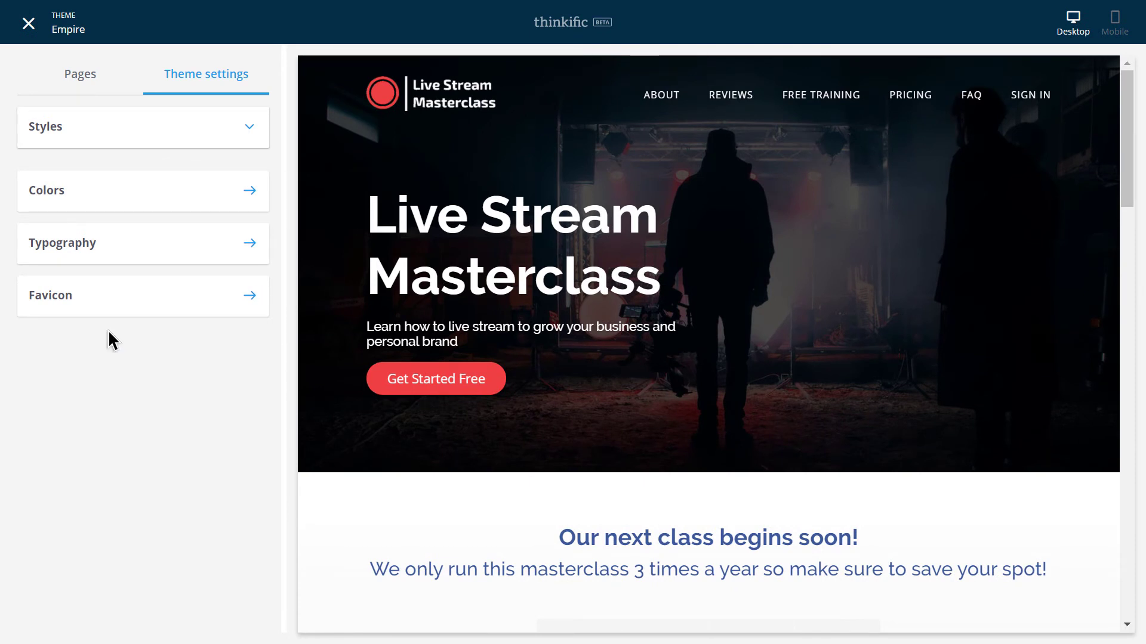
pyautogui.click(28, 29)
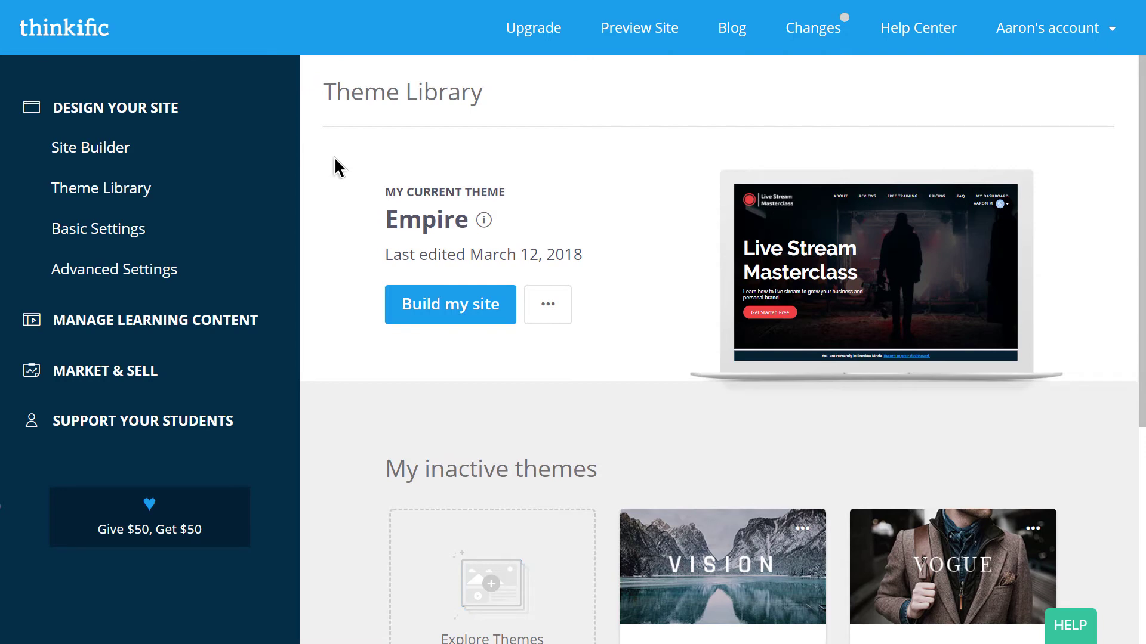
pyautogui.scroll(-2, 334, 159)
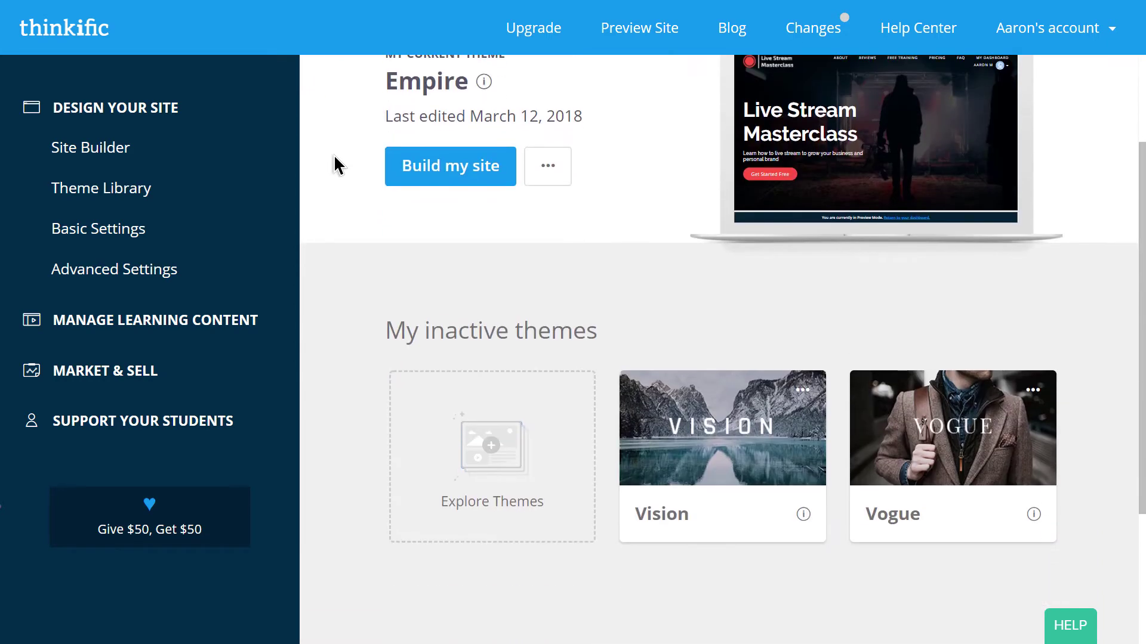
pyautogui.click(438, 451)
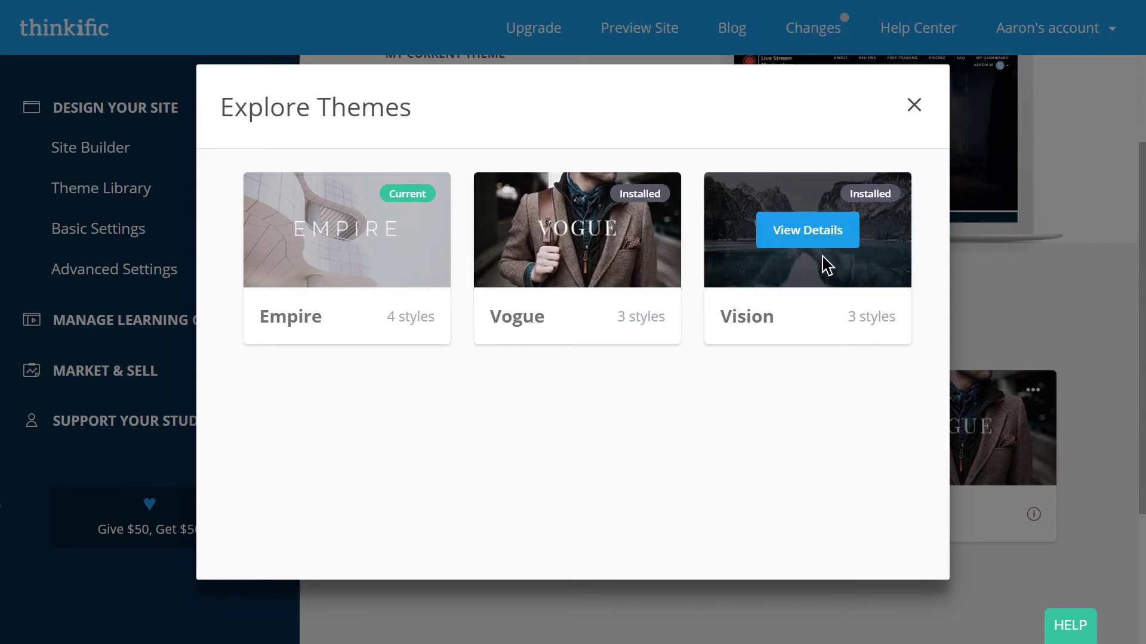
pyautogui.click(913, 106)
pyautogui.scroll(2, 655, 210)
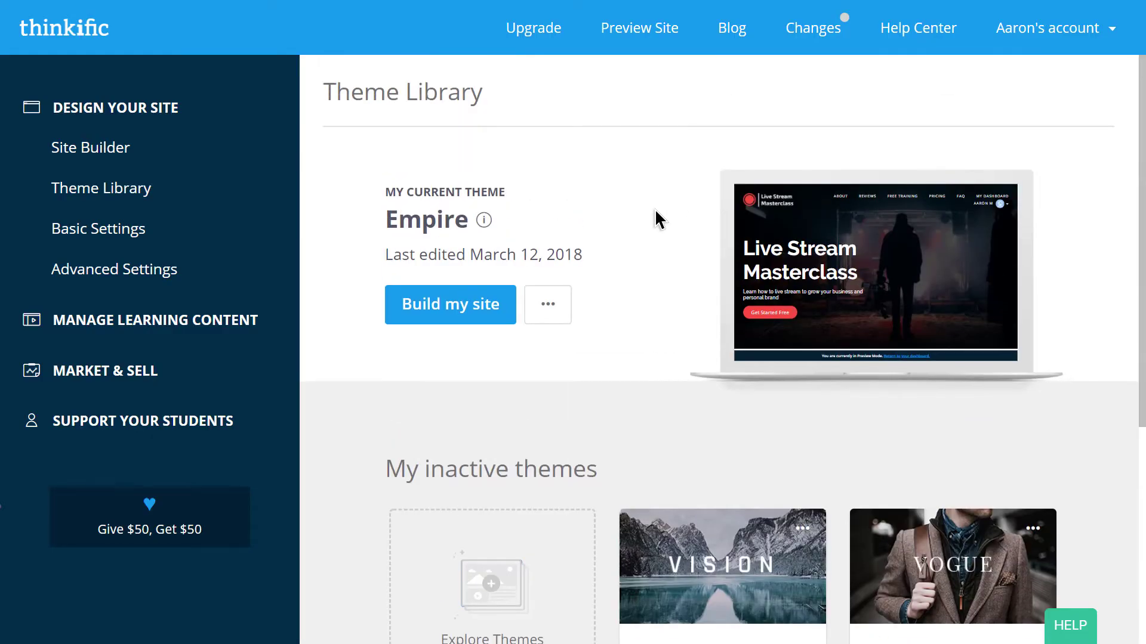
# Open the site builder and drag Call to action above Curriculum
pyautogui.click(442, 327)
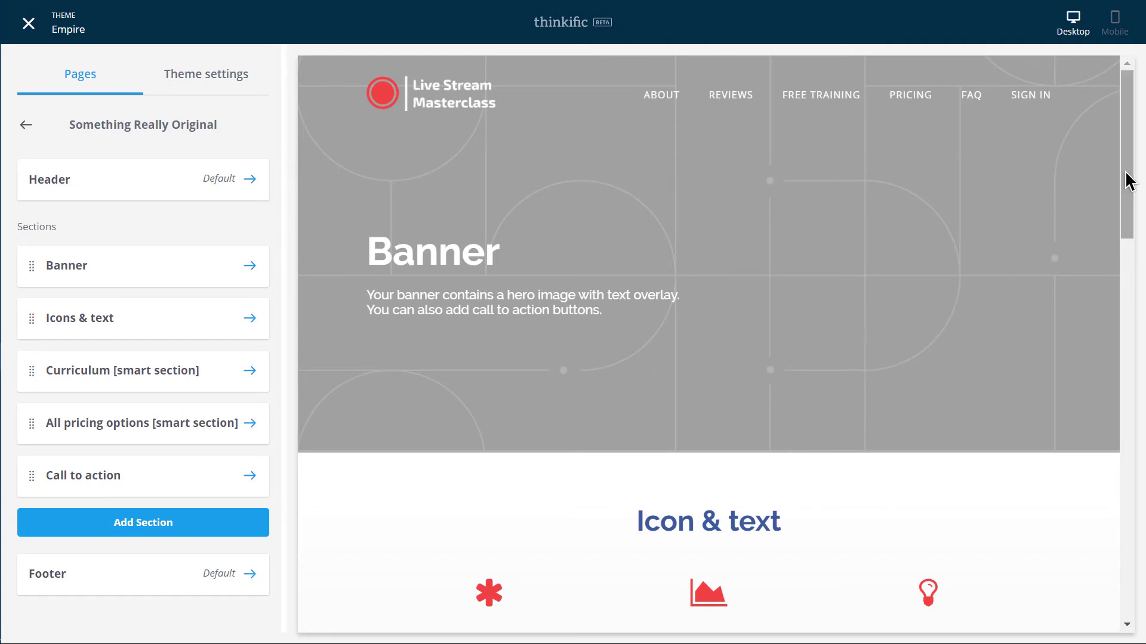
pyautogui.moveTo(1126, 179); pyautogui.dragTo(1139, 573)
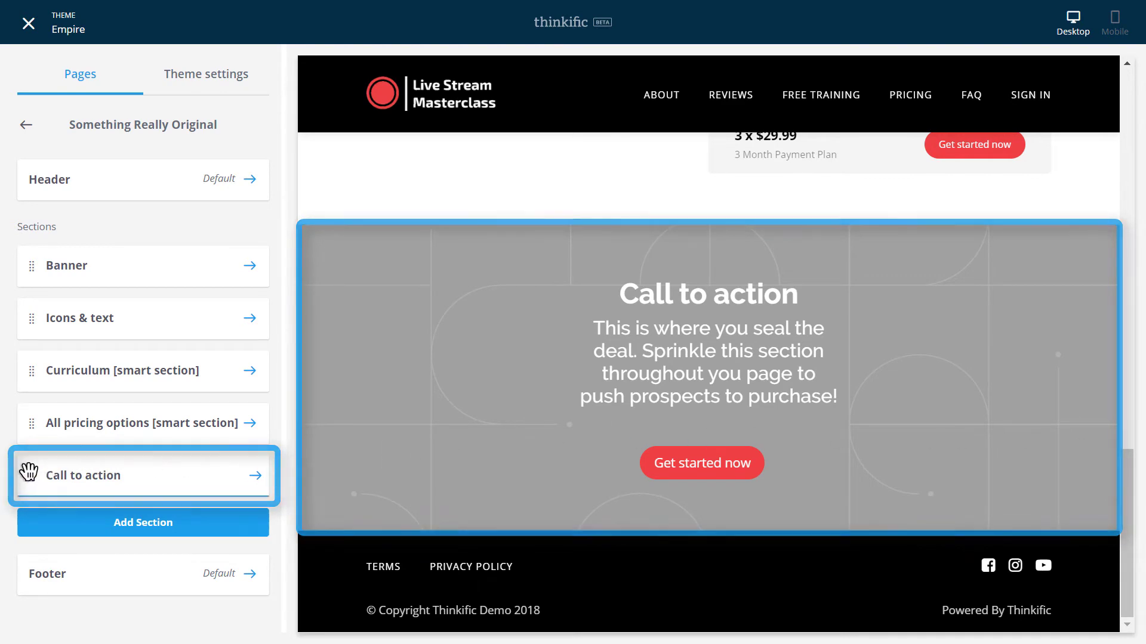
pyautogui.moveTo(26, 473); pyautogui.dragTo(32, 365)
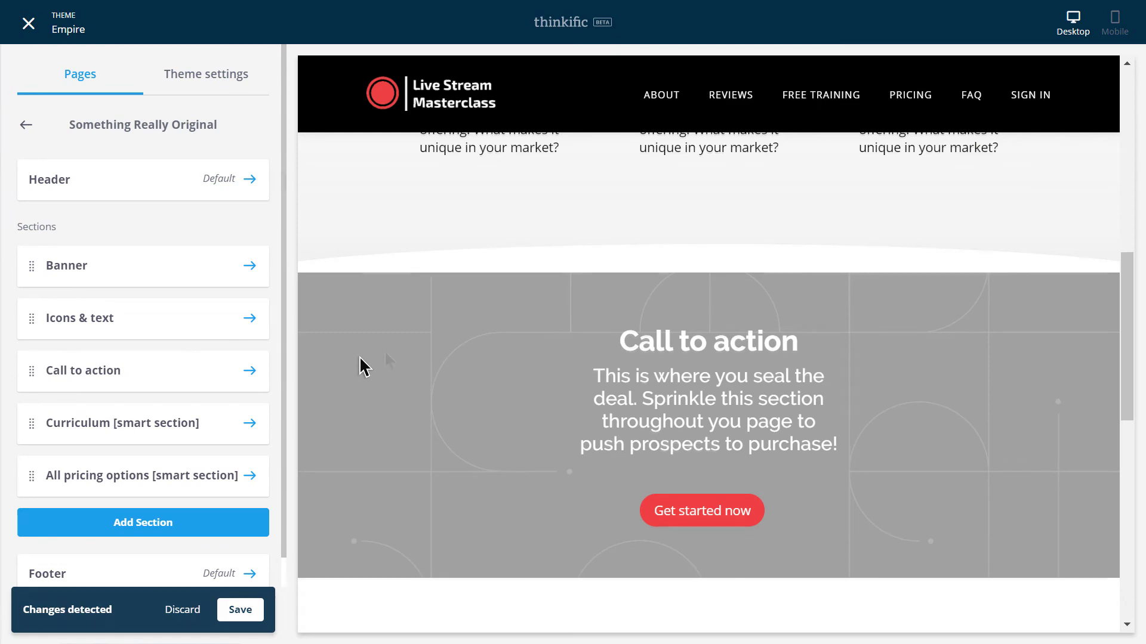
# Add a Frequently asked questions section, discard the changes, and open Banner settings
pyautogui.click(189, 522)
pyautogui.click(190, 495)
pyautogui.scroll(-4, 184, 531)
pyautogui.click(184, 578)
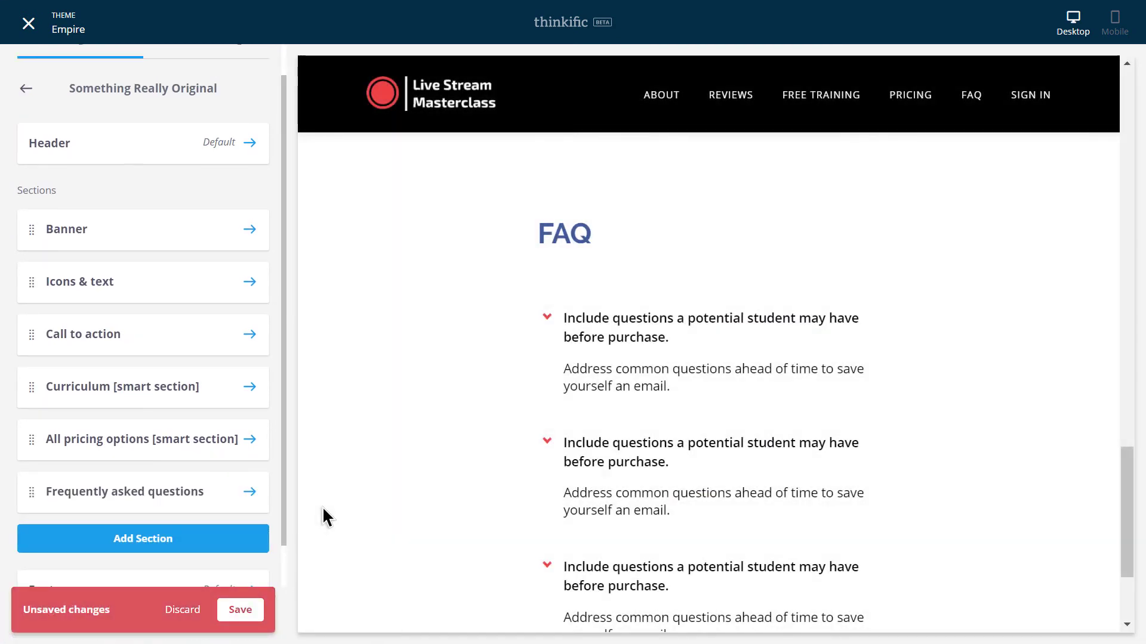
pyautogui.click(183, 610)
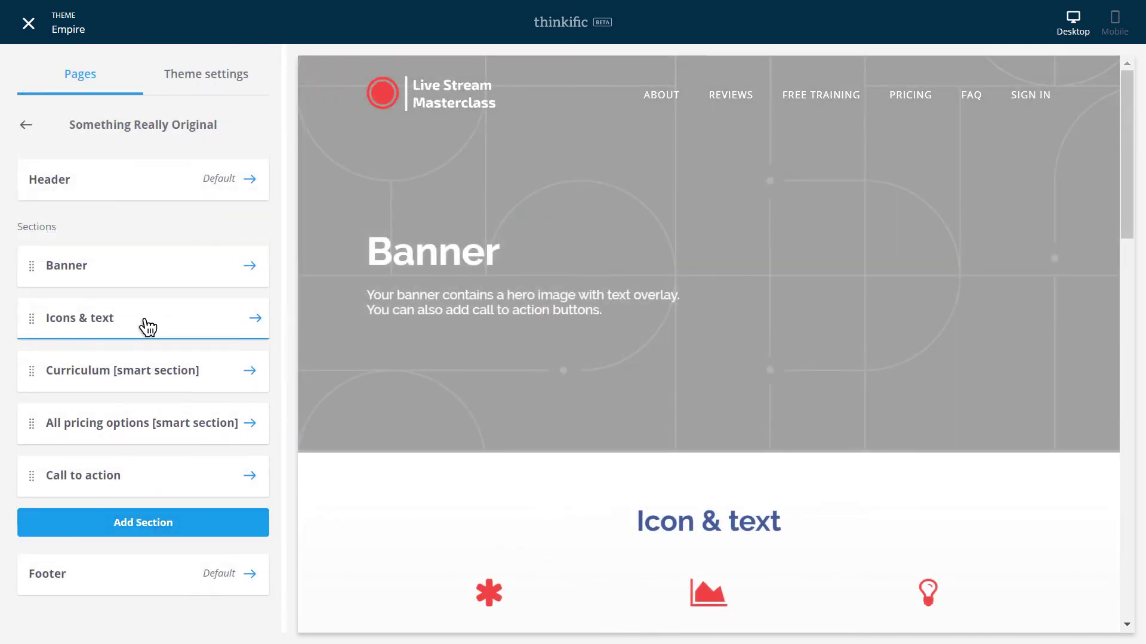
pyautogui.click(140, 284)
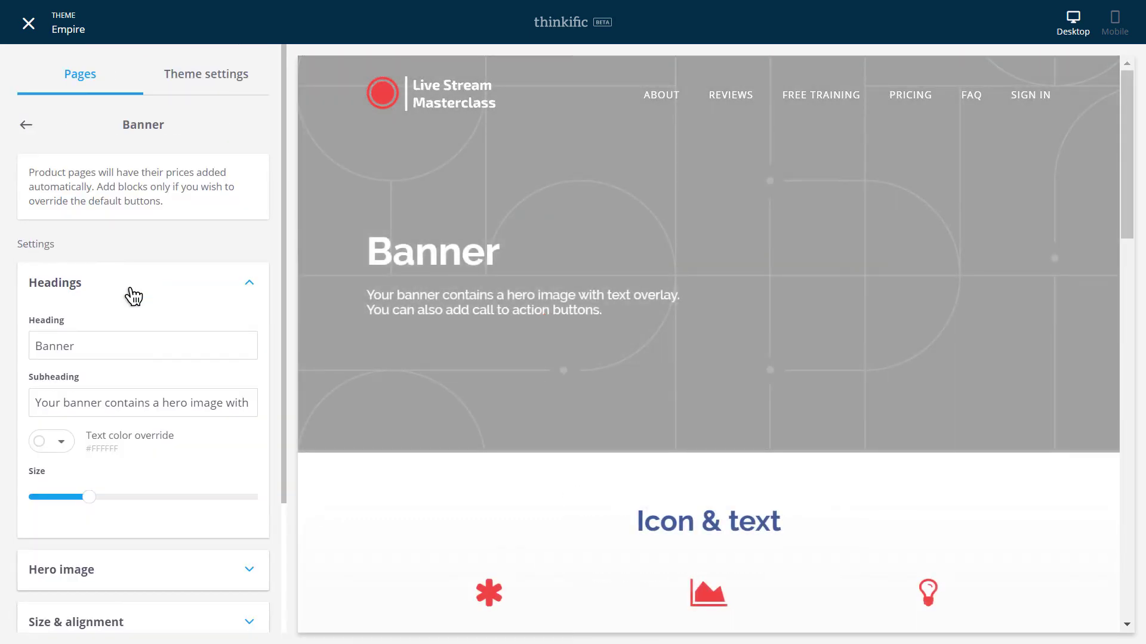
# Change the banner heading to 'How to Sell with Live Streaming', save, and close the builder
pyautogui.moveTo(102, 344); pyautogui.dragTo(12, 358)
pyautogui.write('How to Sell with Live Streaming')
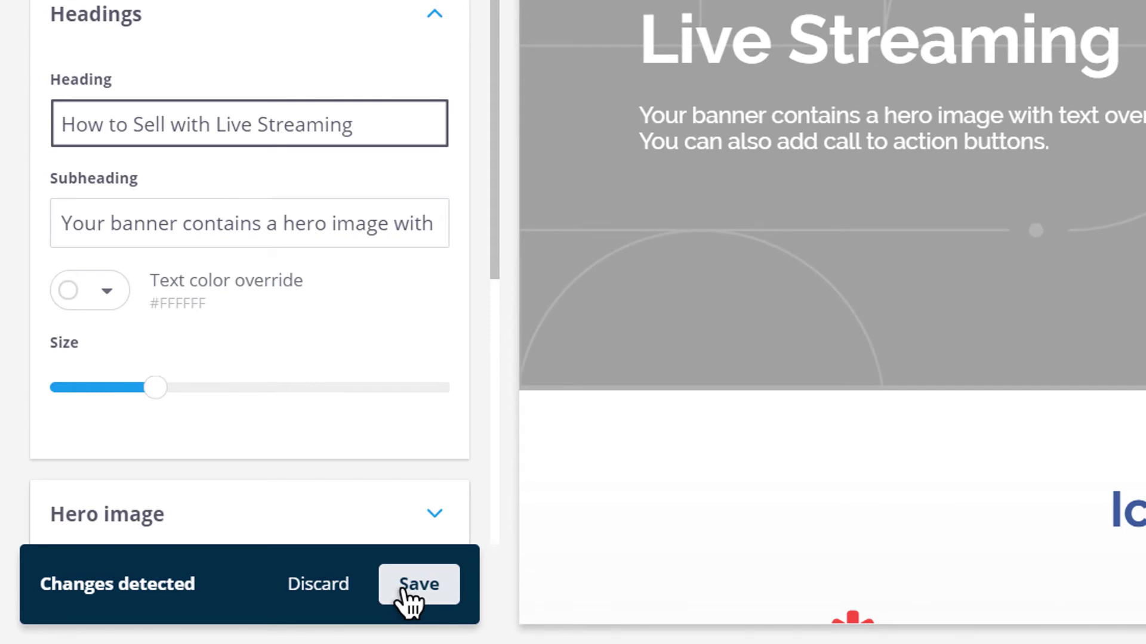
pyautogui.click(406, 590)
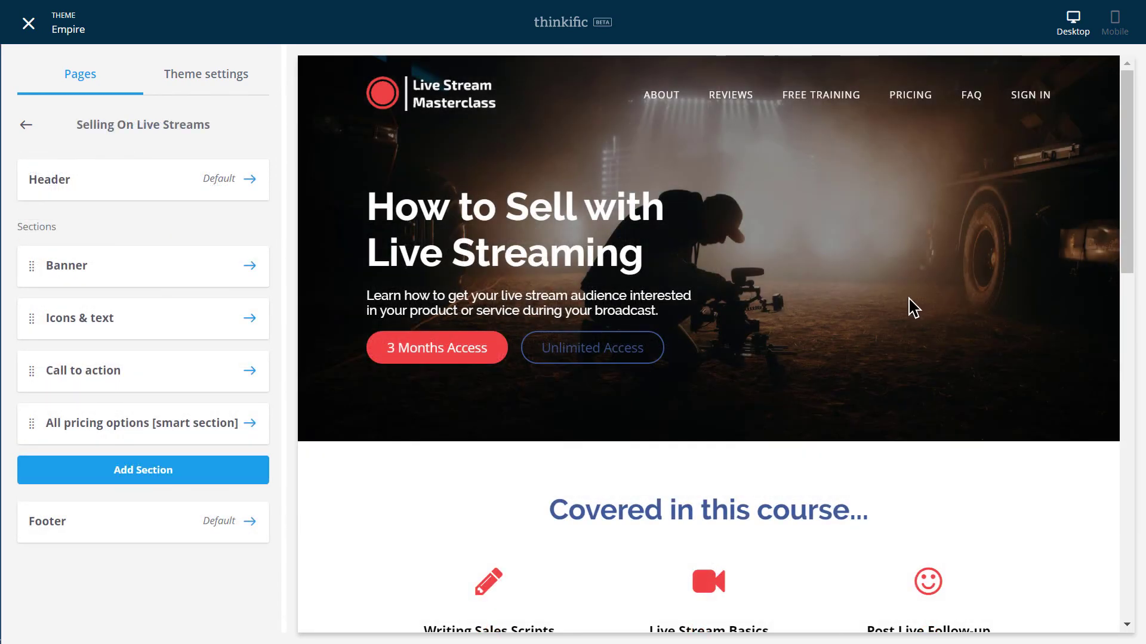
pyautogui.click(28, 25)
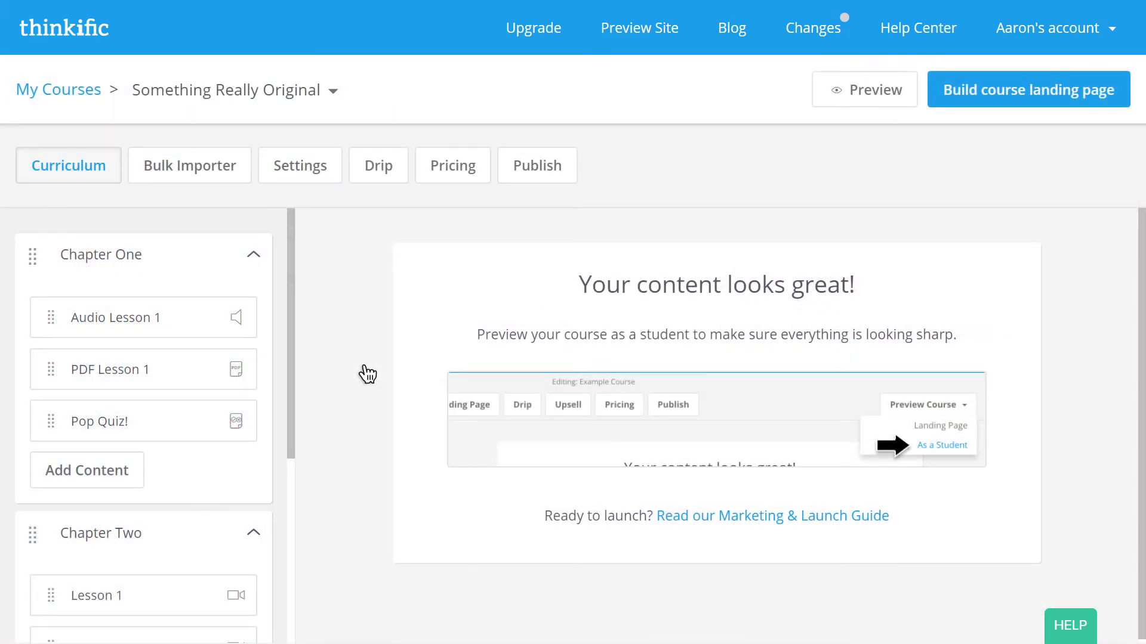
# Publish Something Really Original and view the $99 Selling on Live Streams course page
pyautogui.click(534, 179)
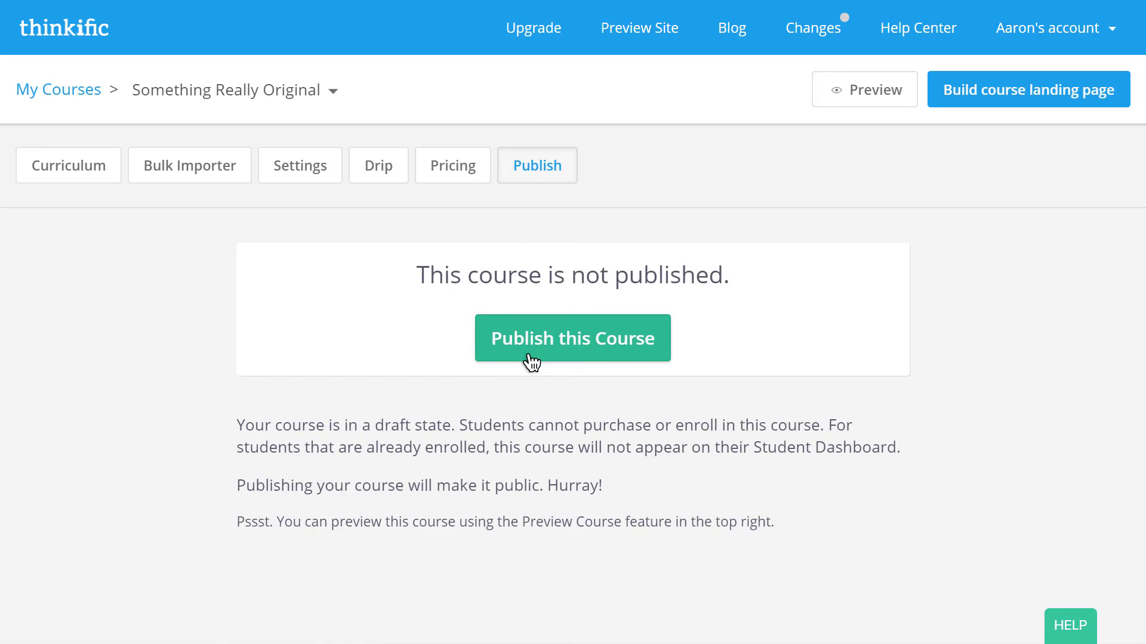
pyautogui.click(531, 358)
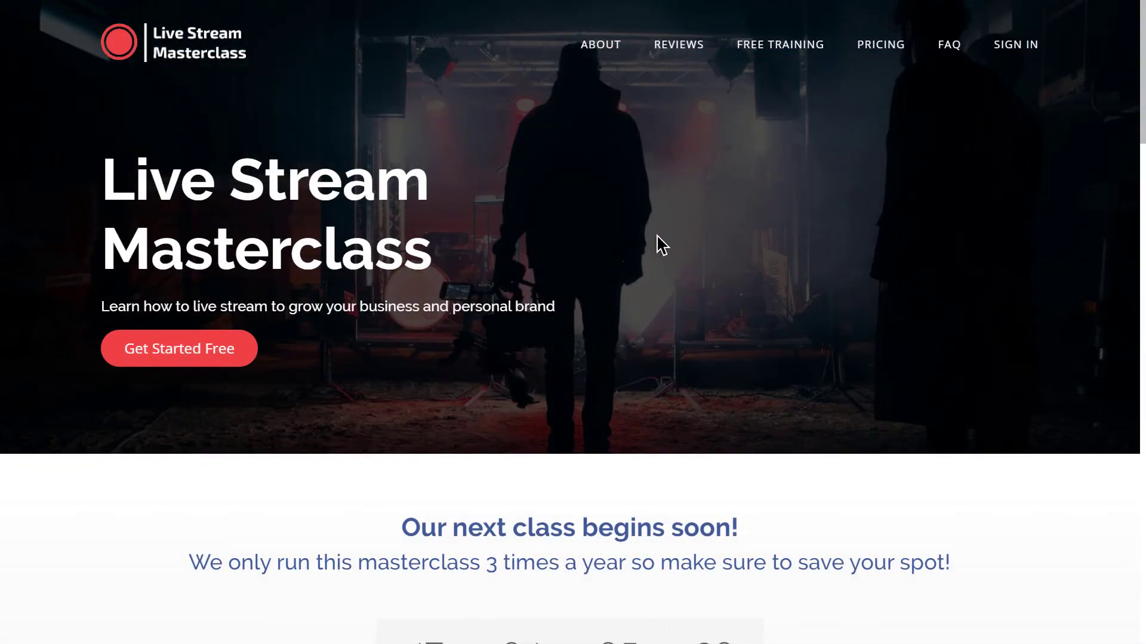
pyautogui.scroll(-20, 657, 245)
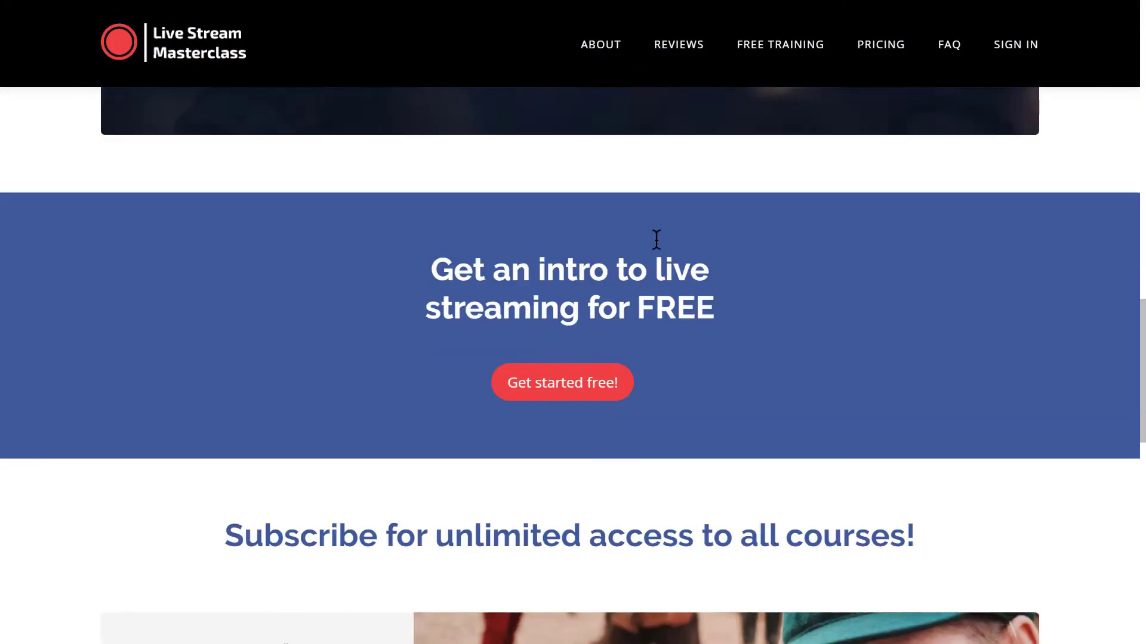
pyautogui.scroll(-13, 656, 239)
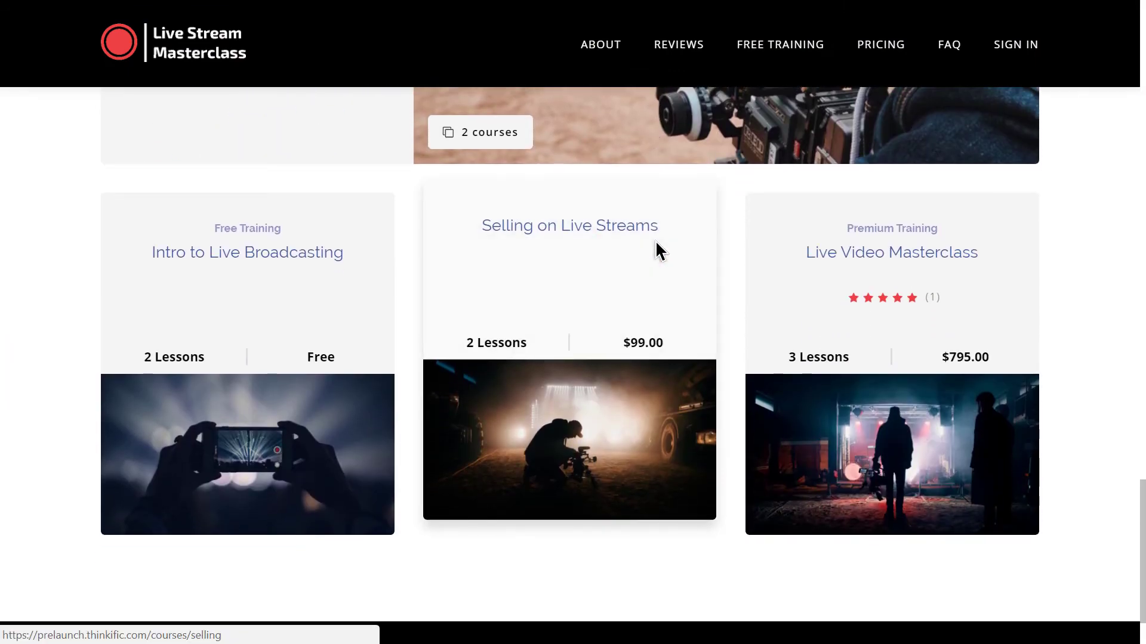
pyautogui.click(654, 245)
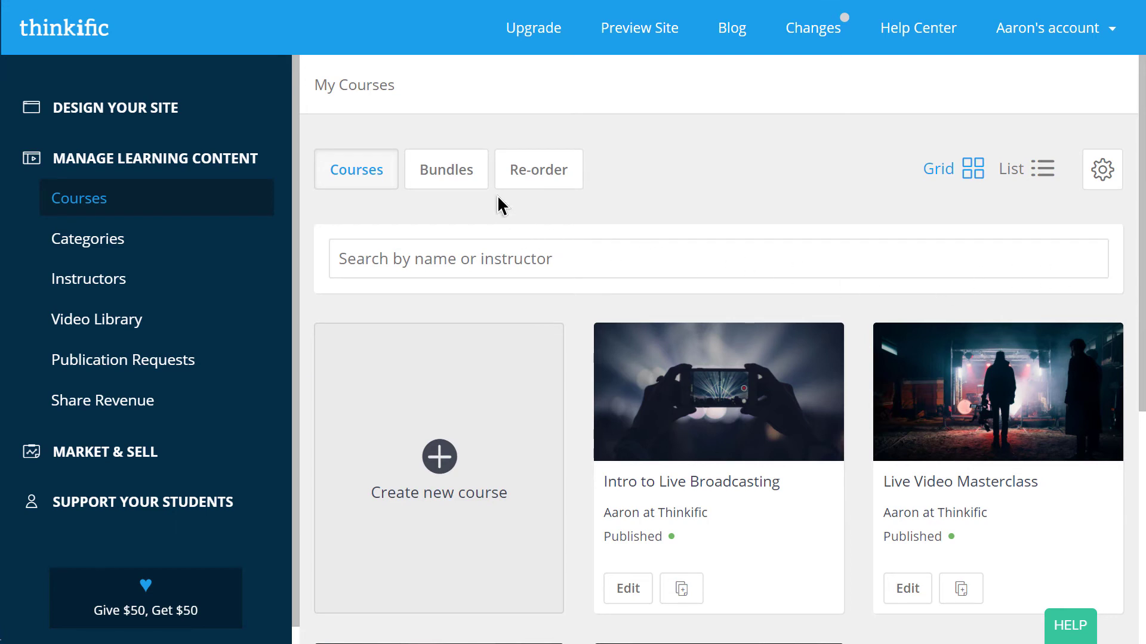
# Add Selling on Live Streams as a third course in the Join Livestream Nation bundle
pyautogui.click(471, 181)
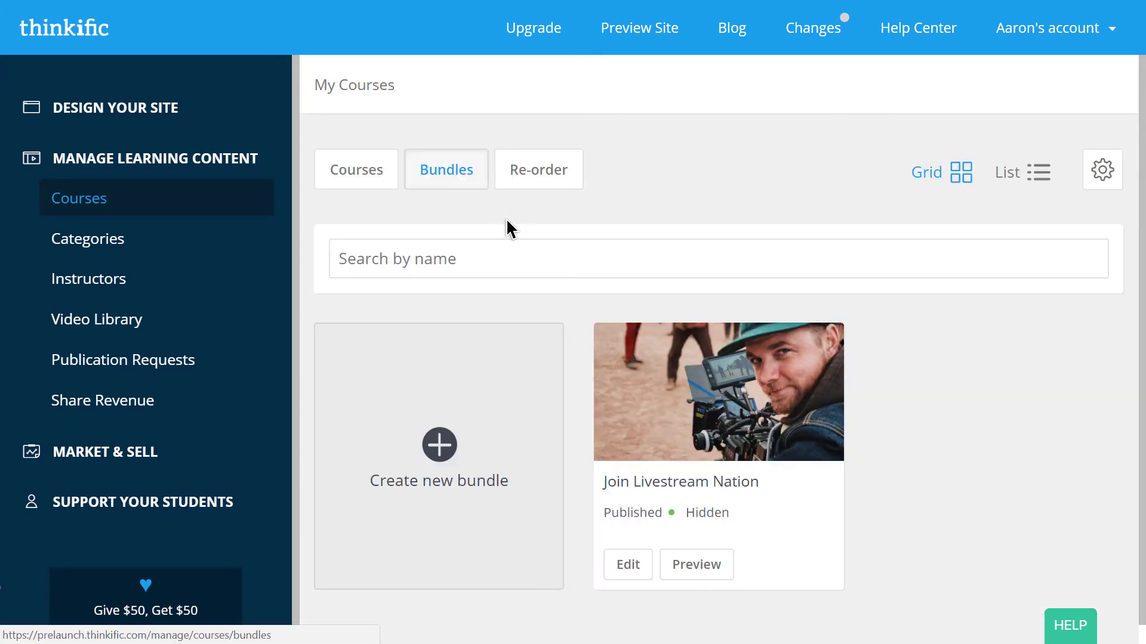
pyautogui.click(725, 377)
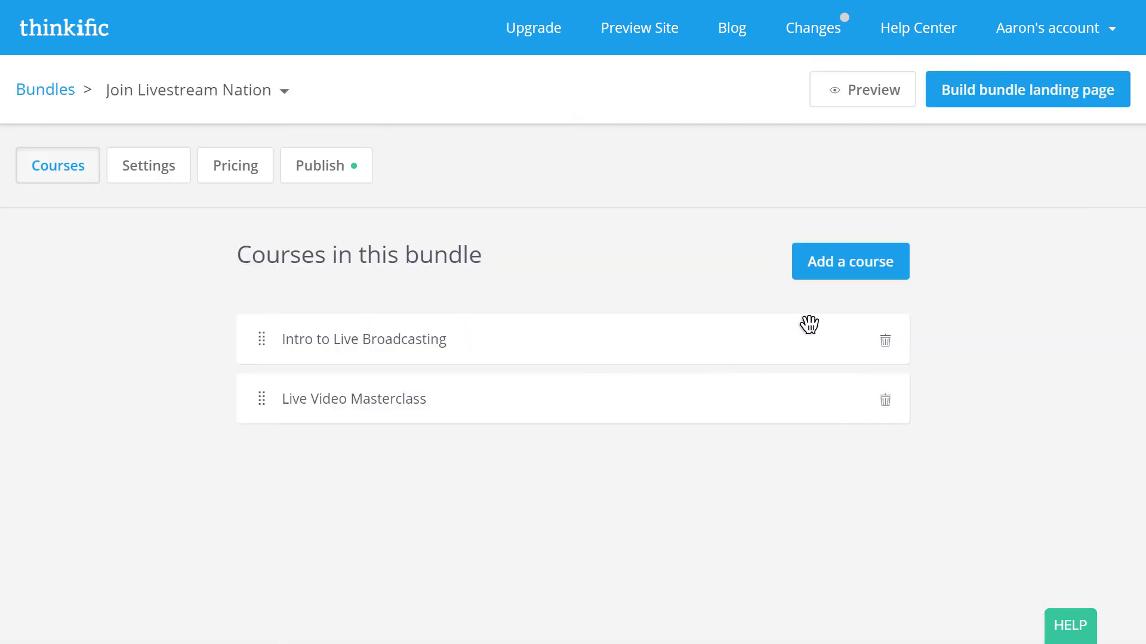
pyautogui.click(865, 278)
pyautogui.click(683, 348)
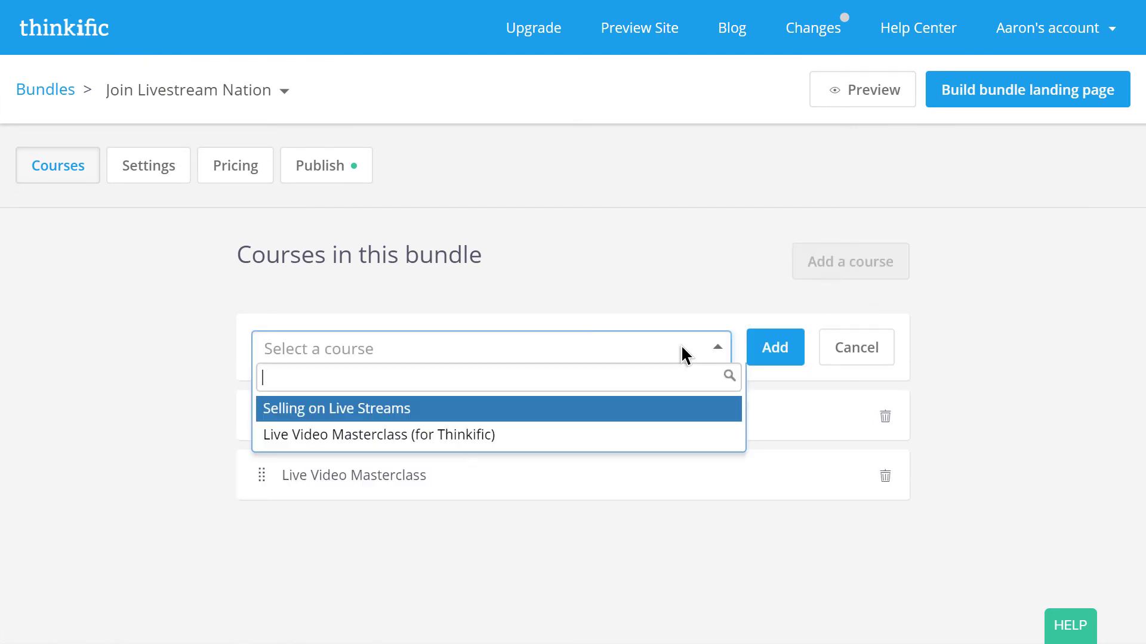
pyautogui.click(654, 412)
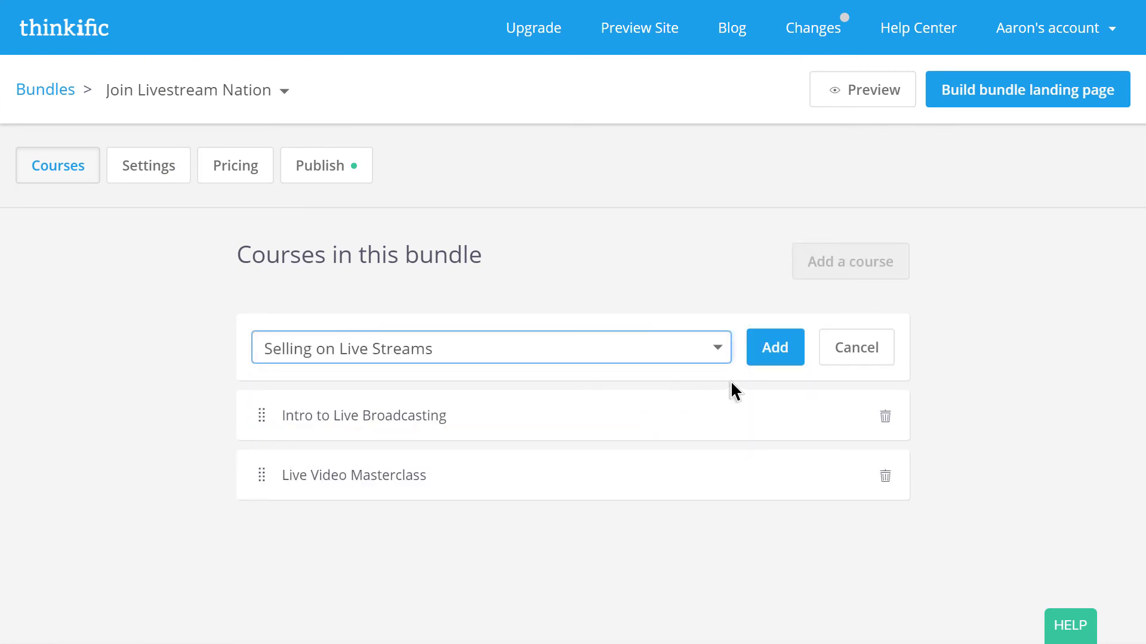
pyautogui.click(791, 358)
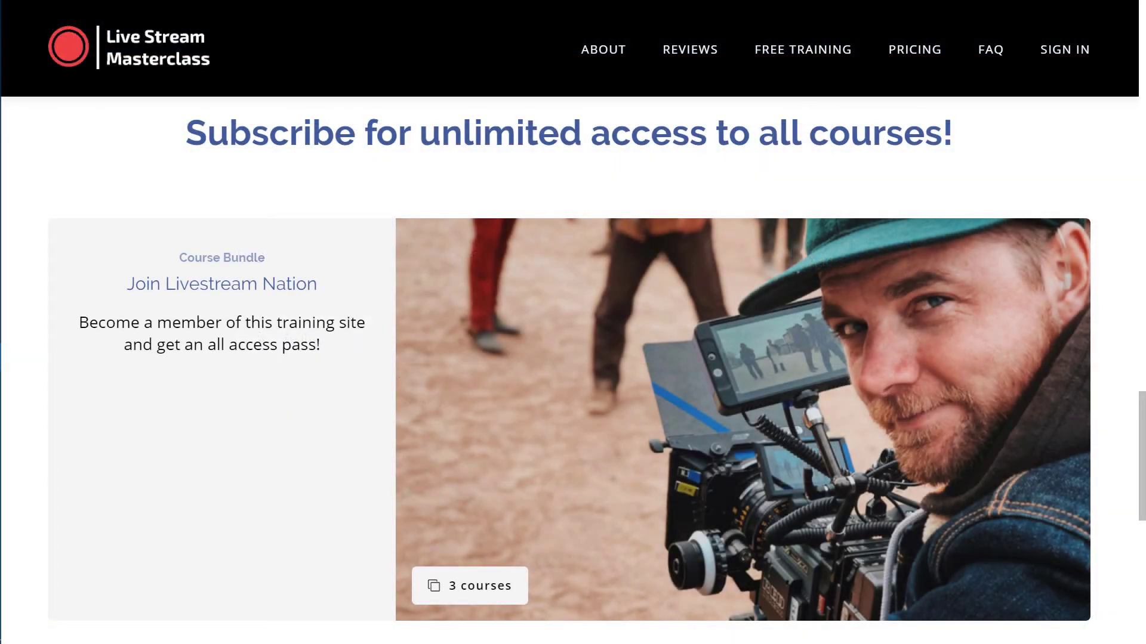
pyautogui.scroll(-1, 865, 402)
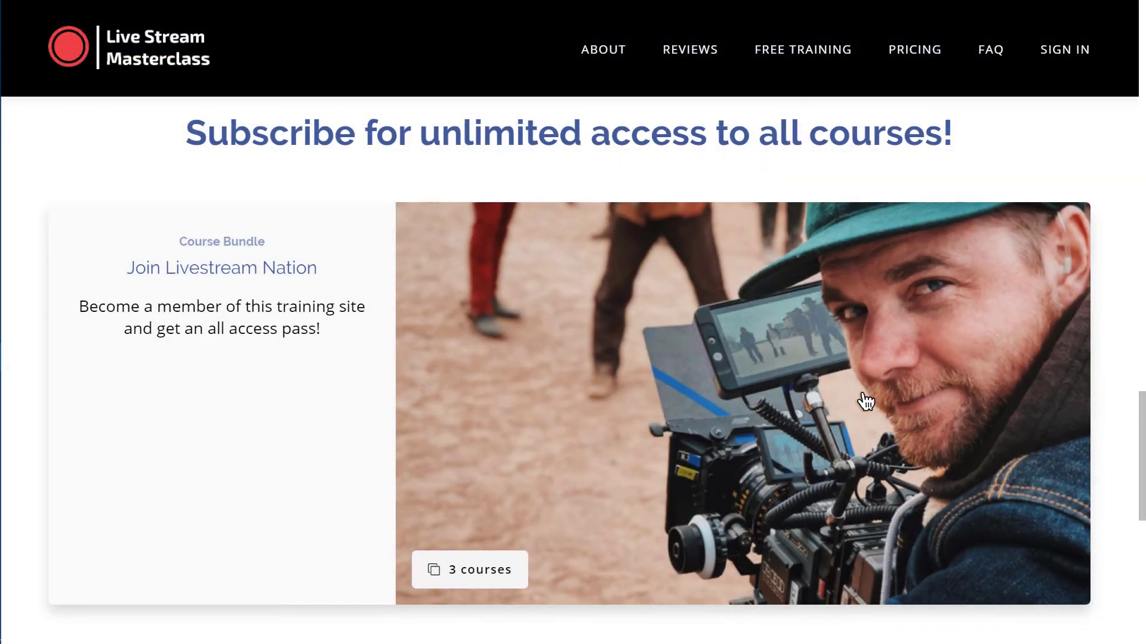
pyautogui.click(772, 393)
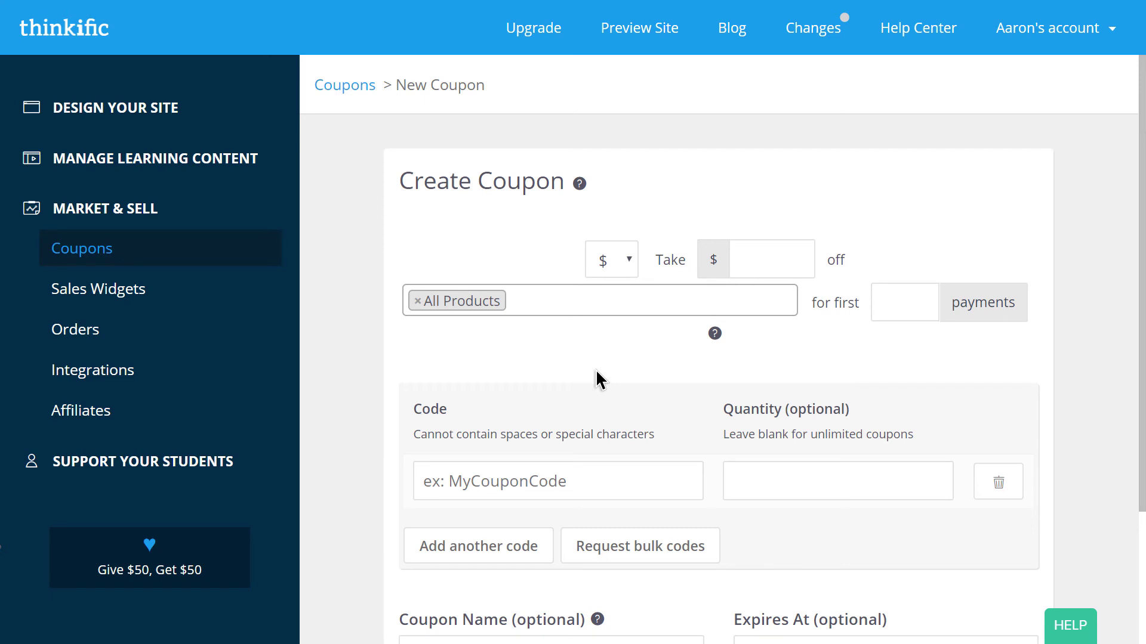
# Create a percentage coupon with code 50offfirst for Join Livestream Nation's first payment
pyautogui.click(619, 263)
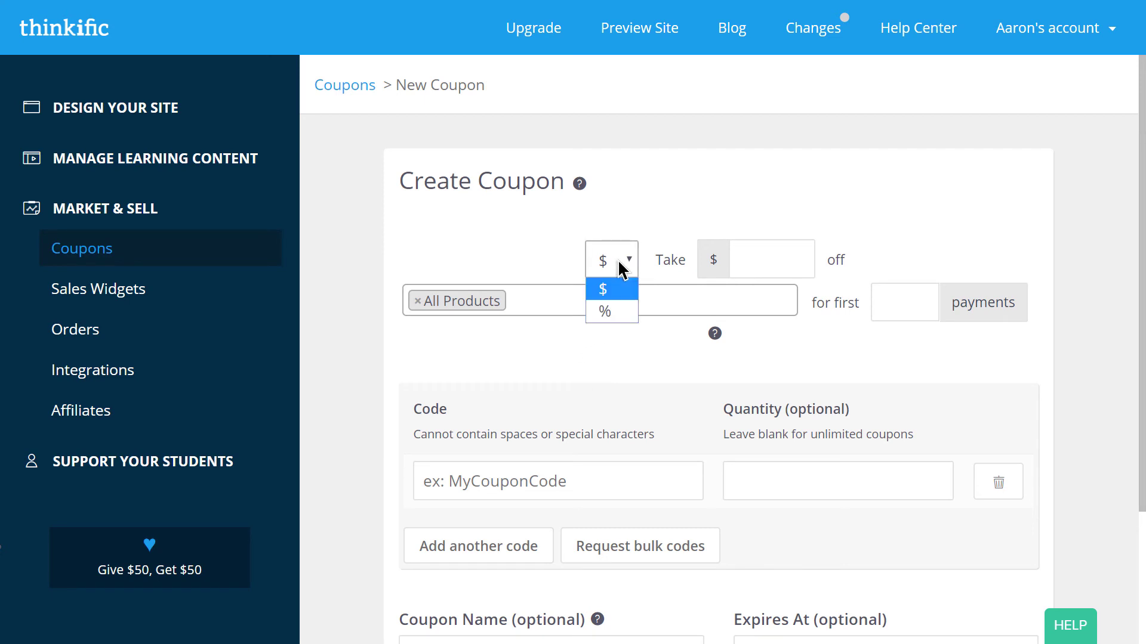
pyautogui.click(622, 310)
pyautogui.click(734, 272)
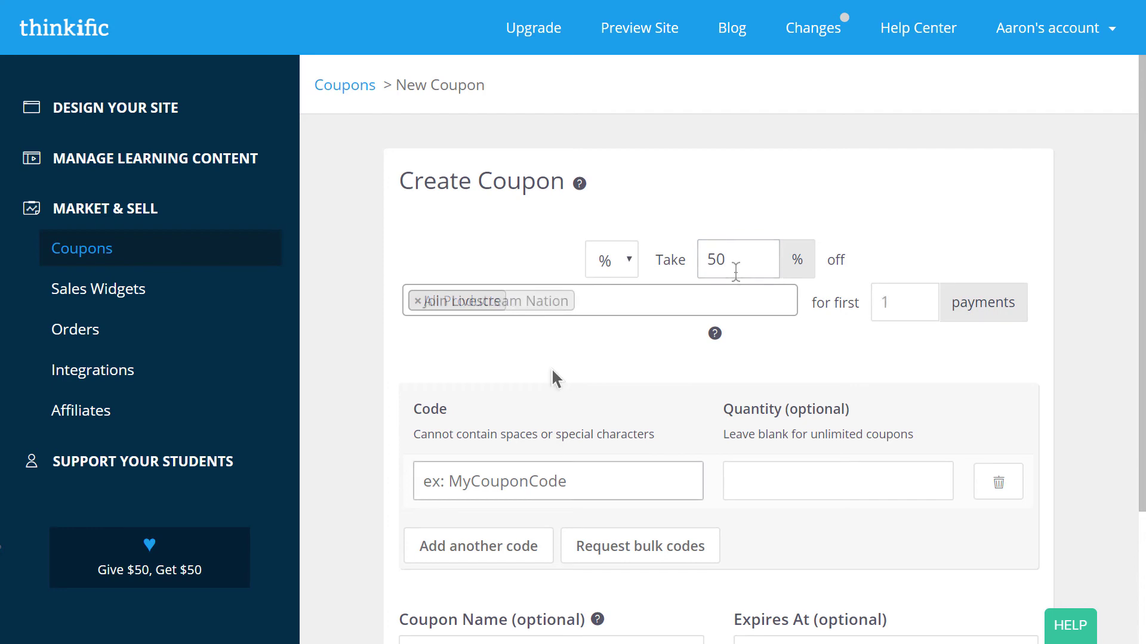
pyautogui.write('50offfirst')
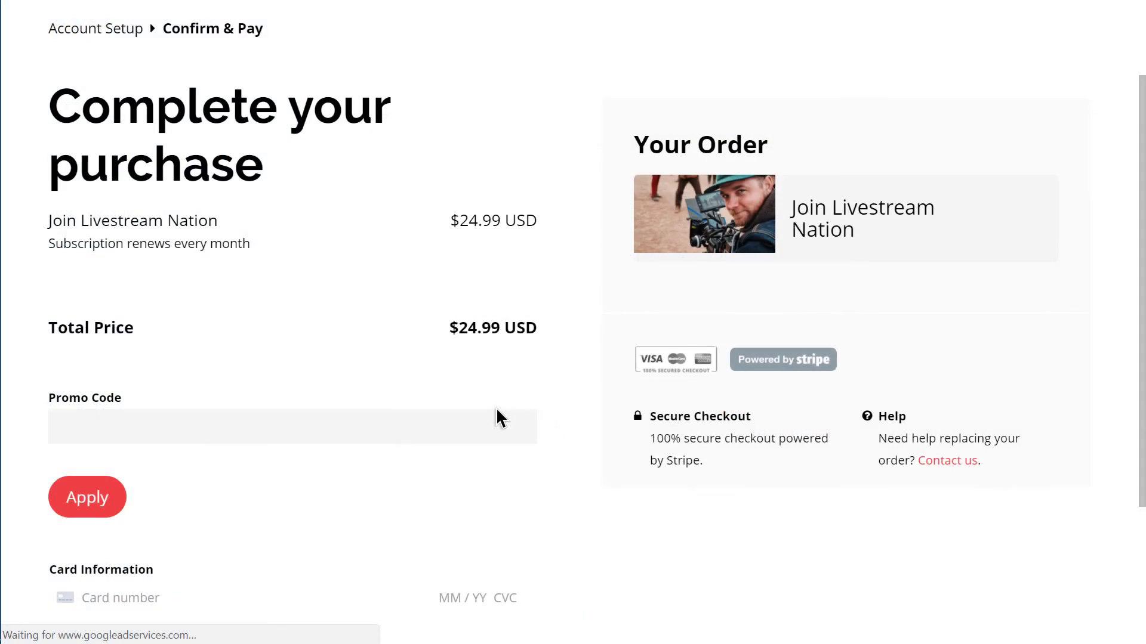
# Apply promo code 50offfirst at checkout, bringing the total to $12.49, and begin entering card details
pyautogui.click(498, 415)
pyautogui.hotkey('ctrl', 'v')
pyautogui.click(442, 373)
pyautogui.click(205, 431)
pyautogui.click(85, 499)
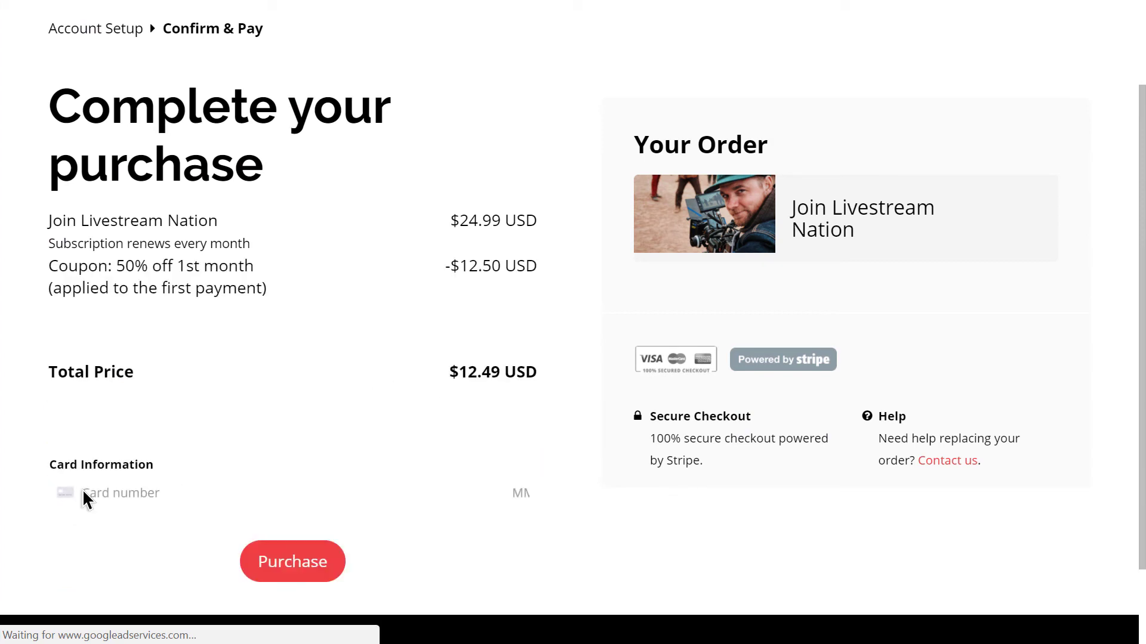
pyautogui.click(83, 488)
pyautogui.write('4')
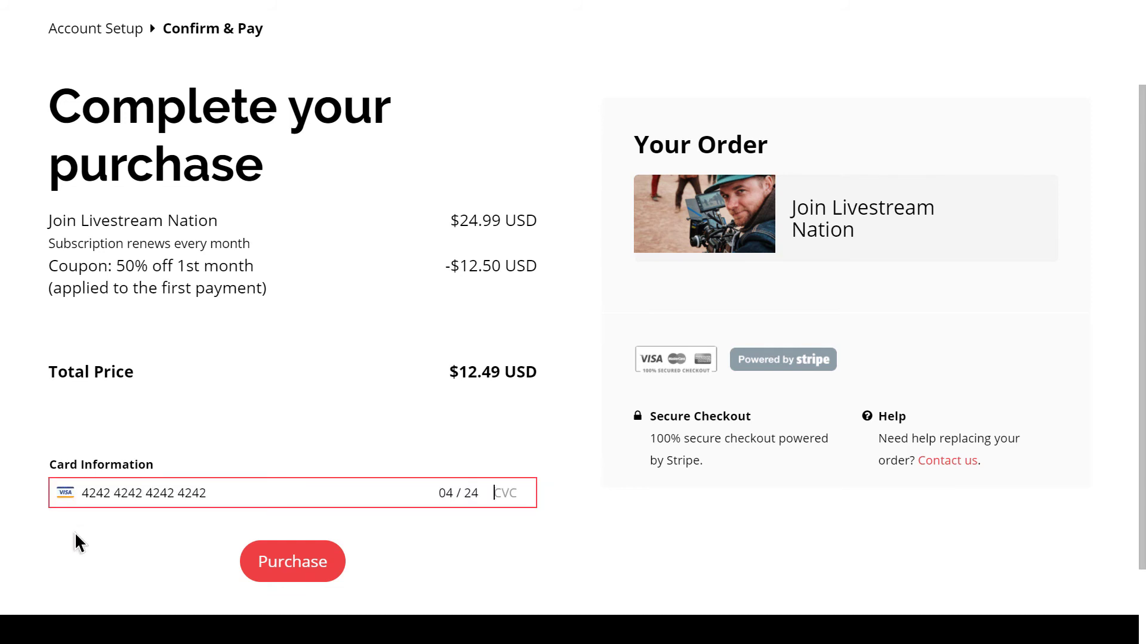
pyautogui.write('242')
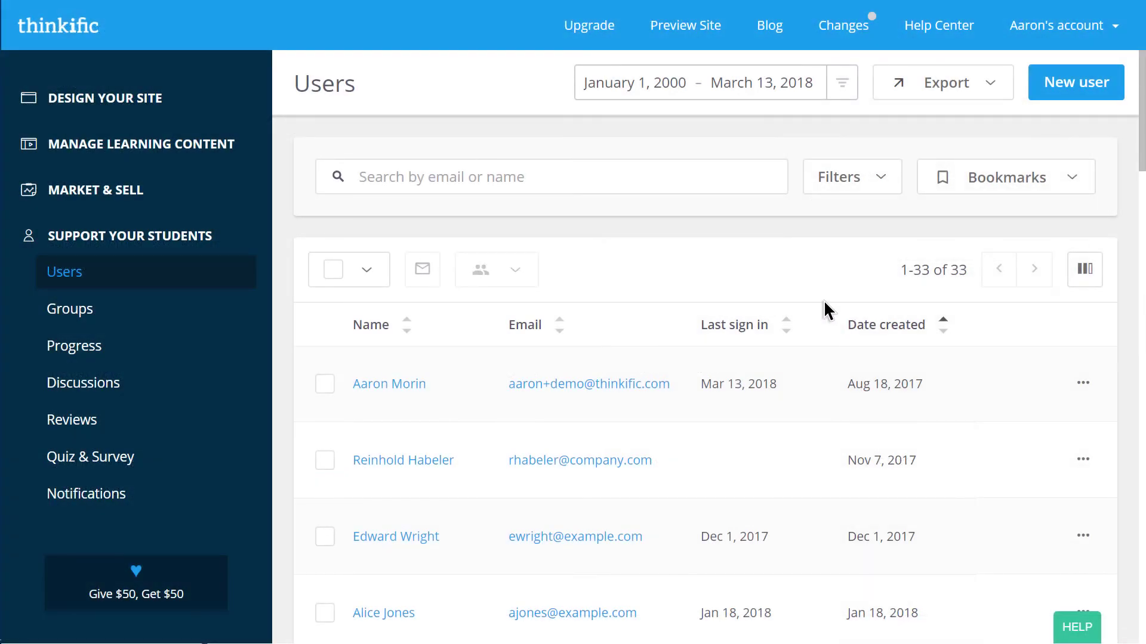
# Filter users enrolled in Live Video Masterclass as a free trial
pyautogui.click(836, 185)
pyautogui.click(507, 260)
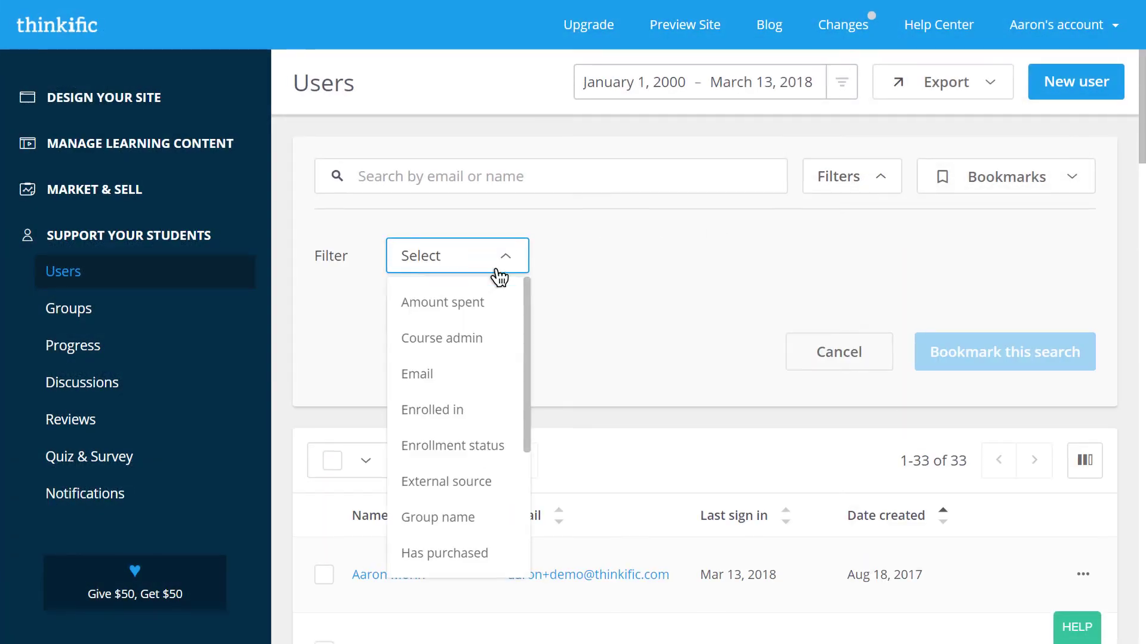
pyautogui.click(430, 409)
pyautogui.click(615, 256)
pyautogui.click(584, 336)
pyautogui.click(734, 265)
pyautogui.click(661, 278)
# Add a second filter requiring amount spent equal to 0
pyautogui.click(332, 252)
pyautogui.click(332, 252)
pyautogui.click(322, 305)
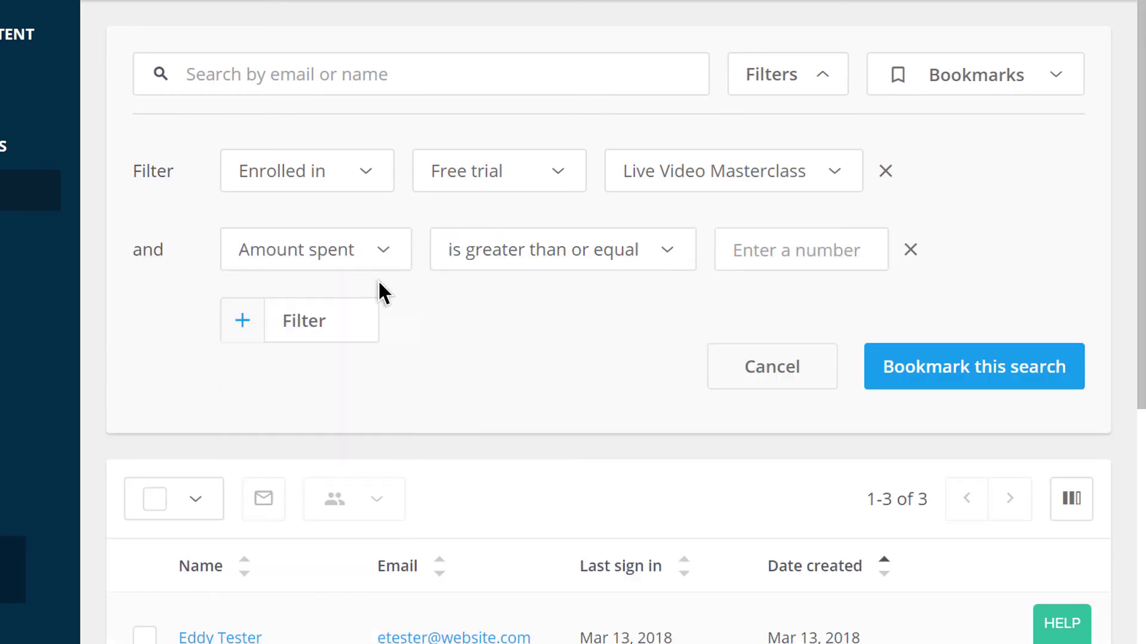
pyautogui.click(444, 262)
pyautogui.click(481, 392)
pyautogui.click(696, 267)
pyautogui.write('0')
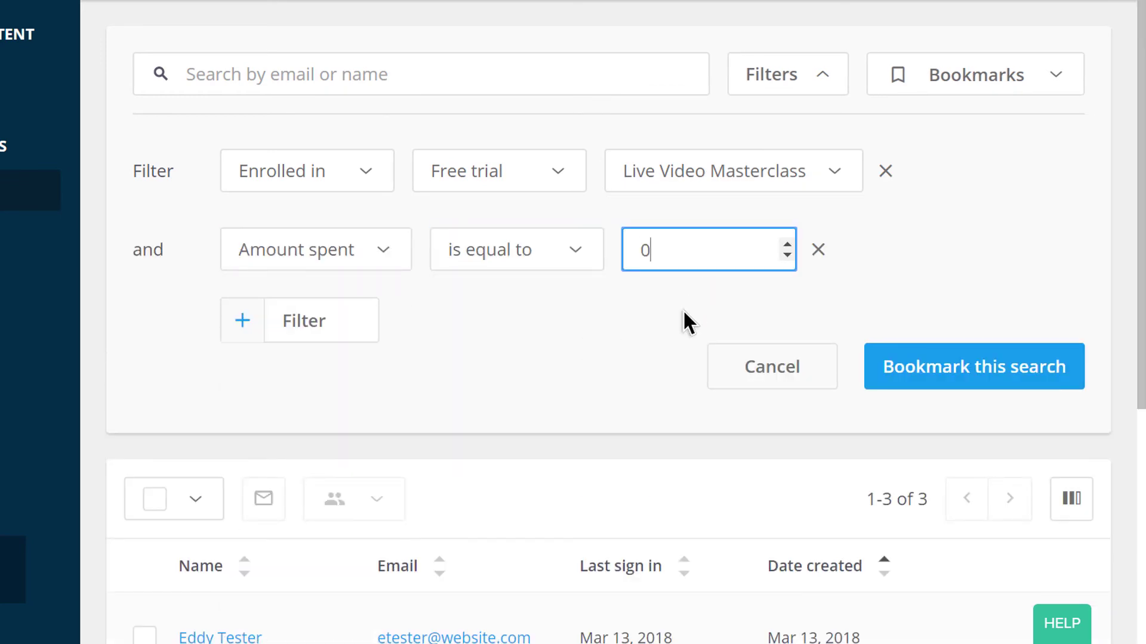
pyautogui.click(684, 312)
# Email the three matching users with a '20% off … Masterclass' subject line
pyautogui.scroll(-5, 683, 309)
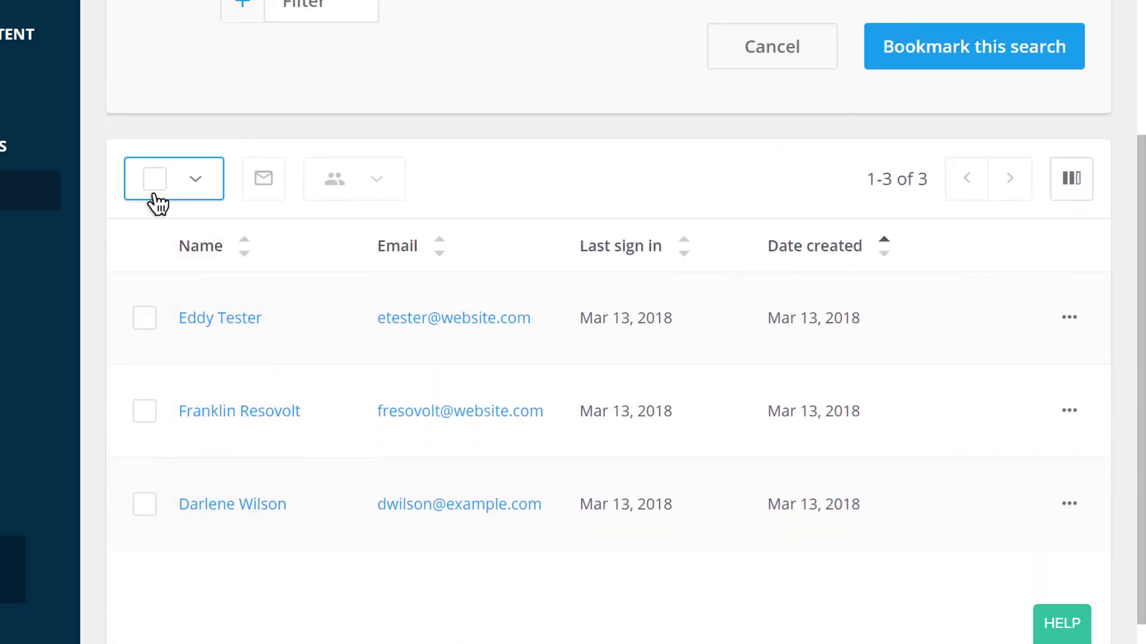
pyautogui.click(153, 195)
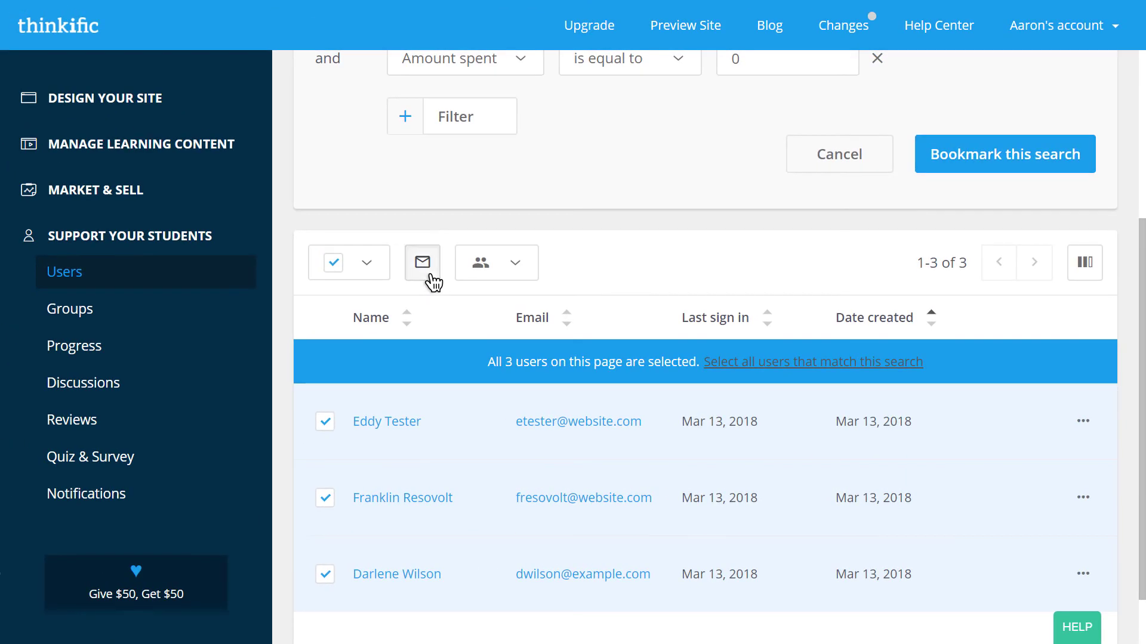
pyautogui.click(431, 279)
pyautogui.click(413, 173)
pyautogui.write('20')
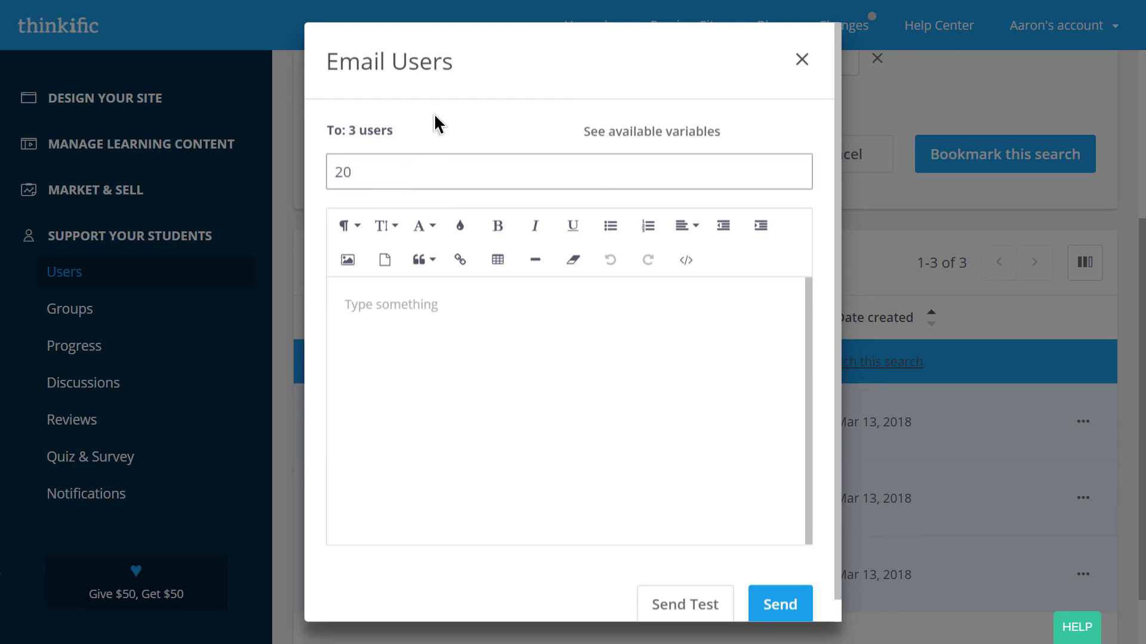
pyautogui.write('% off Live Video')
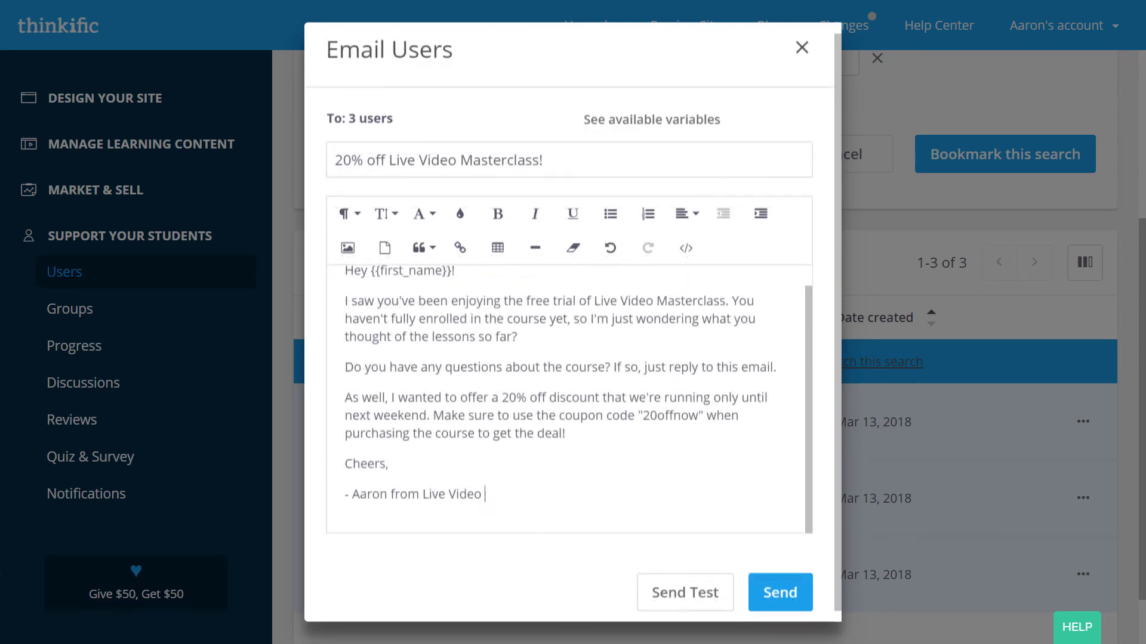
pyautogui.write('Masterclass')
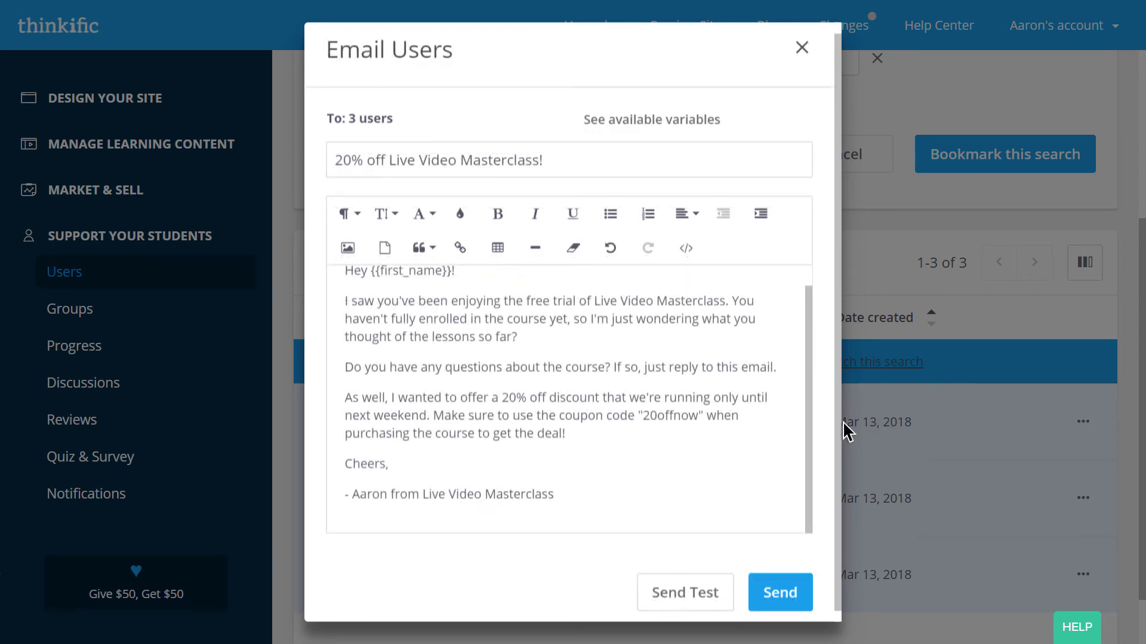
pyautogui.click(777, 592)
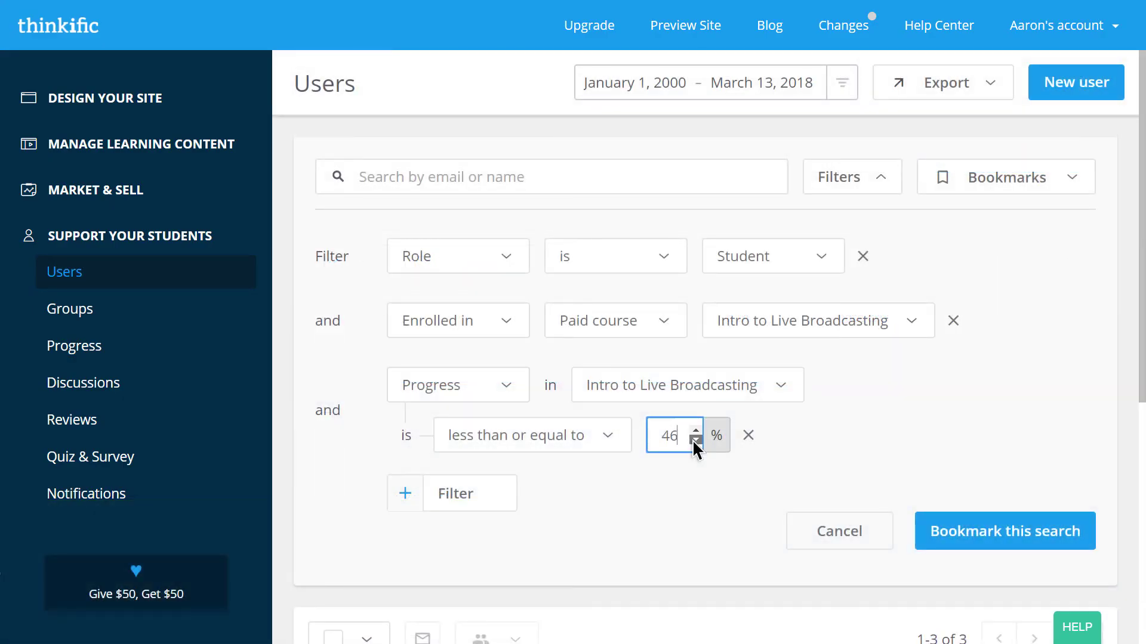
# Lower the progress filter to at most 45% and bookmark the search as 'Encourage to Finish'
pyautogui.click(694, 440)
pyautogui.click(693, 477)
pyautogui.click(947, 534)
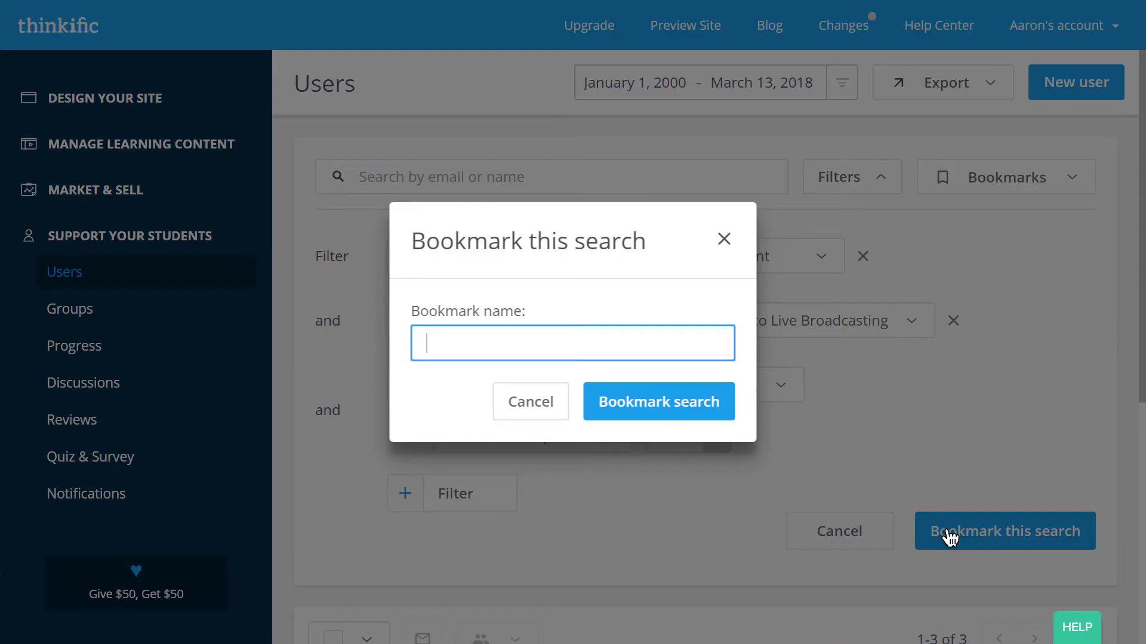
pyautogui.write('Encourage to Finish')
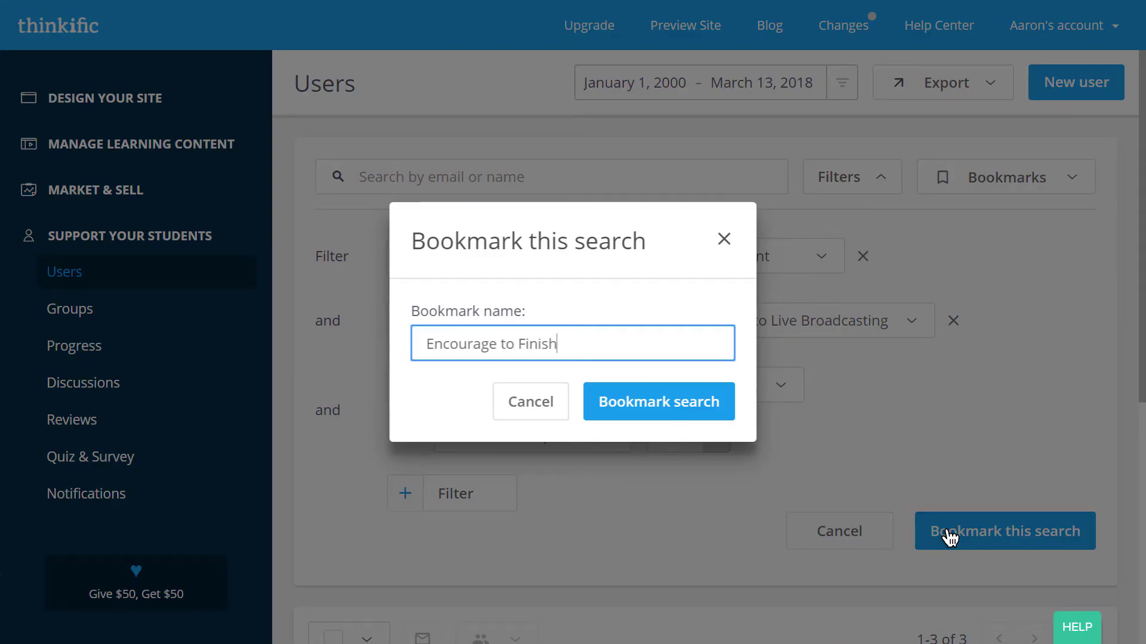
pyautogui.click(693, 417)
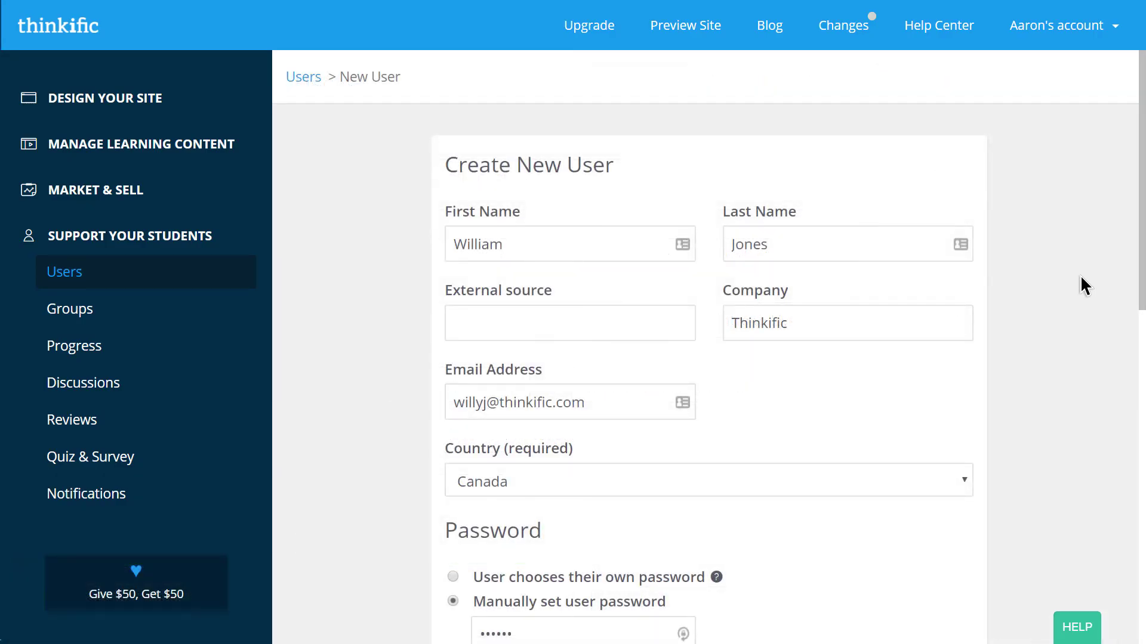
# Try the Course admin and Product payee roles, then give the new user only the Affiliate role
pyautogui.scroll(-9, 1080, 275)
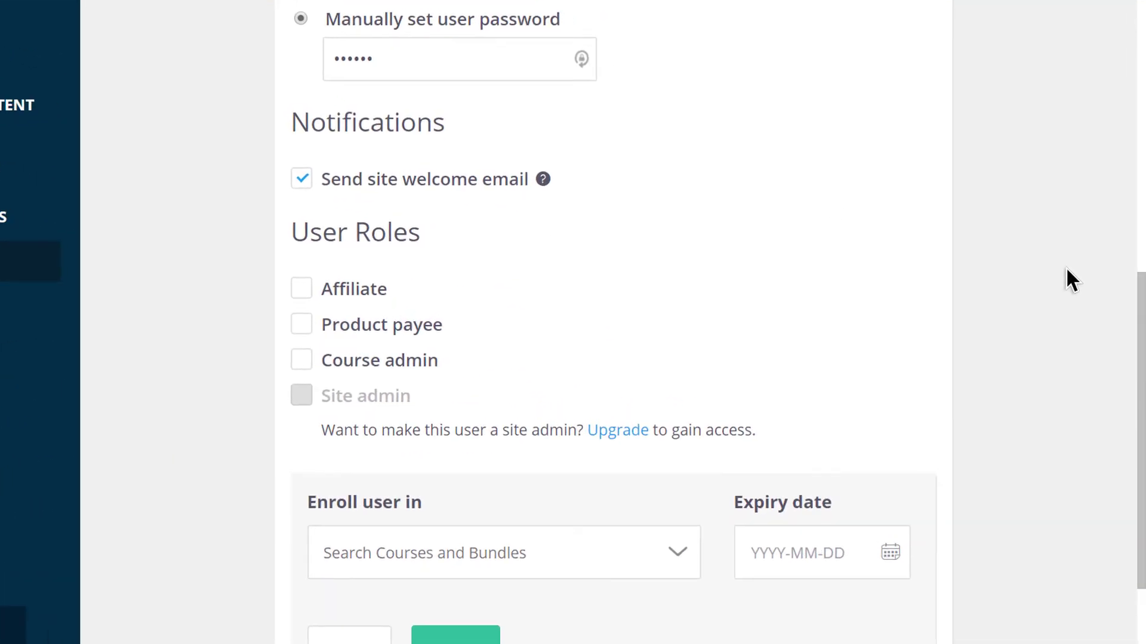
pyautogui.click(405, 362)
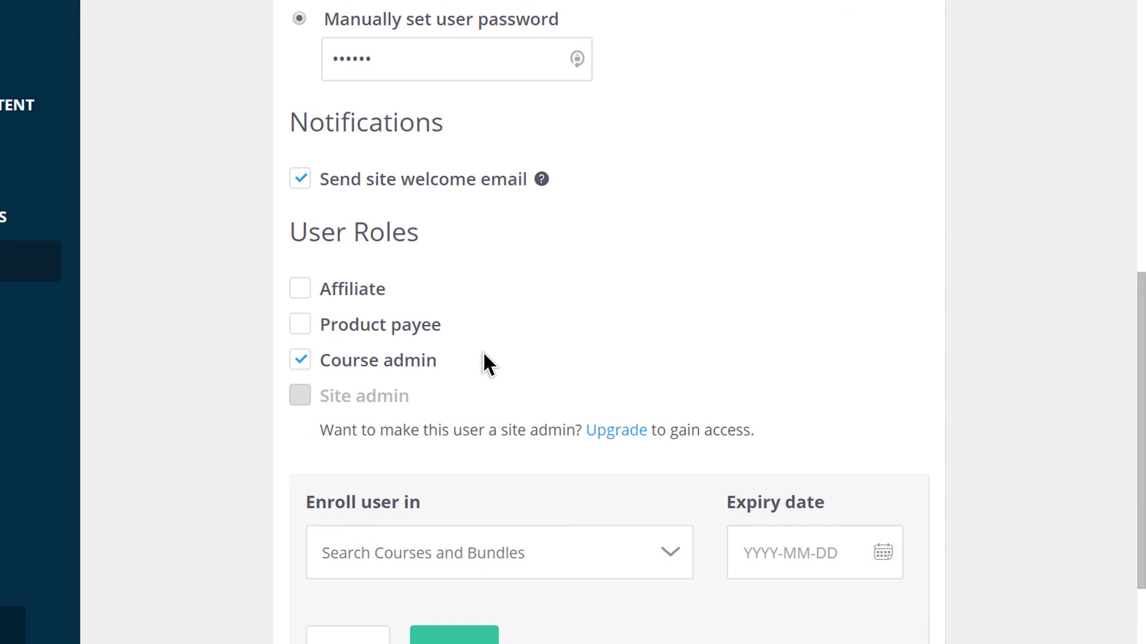
pyautogui.click(416, 364)
pyautogui.click(424, 338)
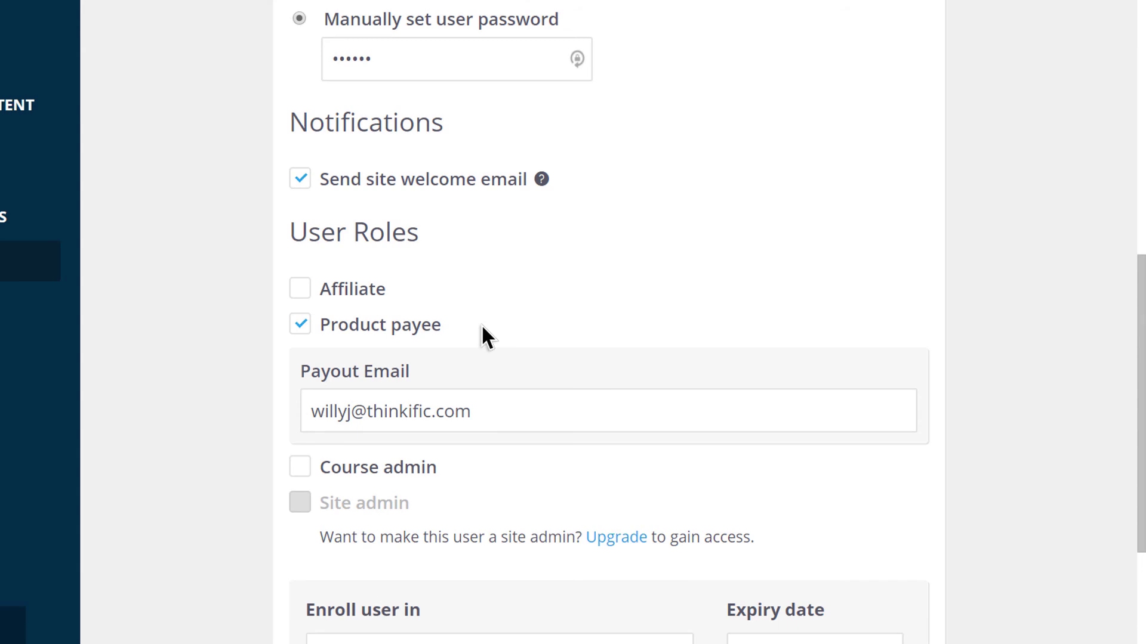
pyautogui.click(425, 337)
pyautogui.click(406, 286)
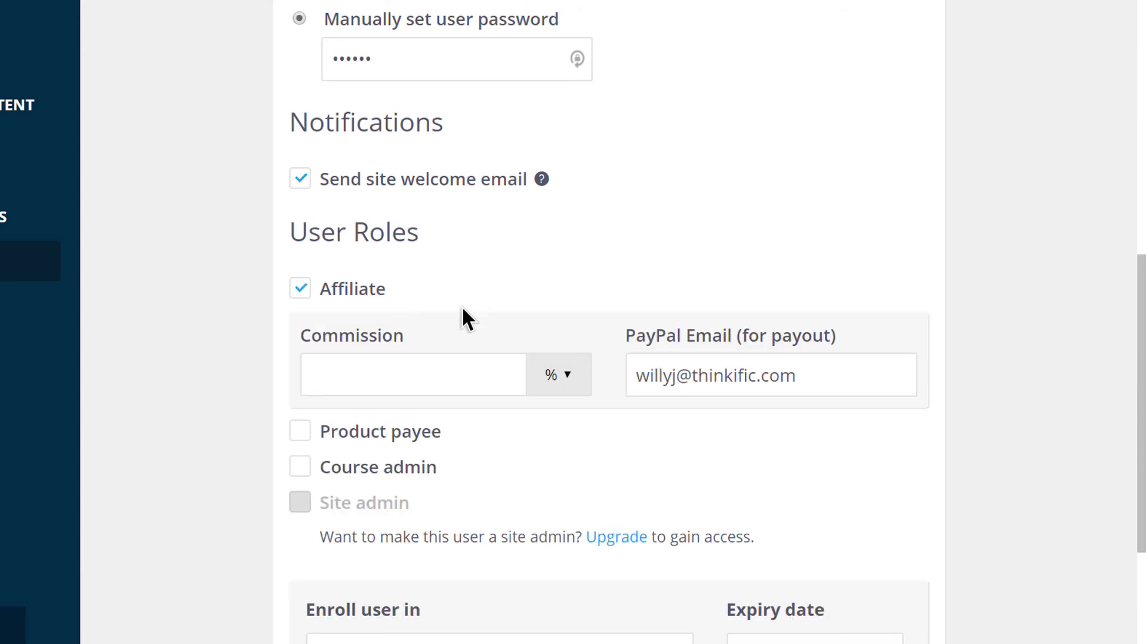
# Set the affiliate commission to 10 in dollars rather than percent
pyautogui.click(431, 367)
pyautogui.write('10')
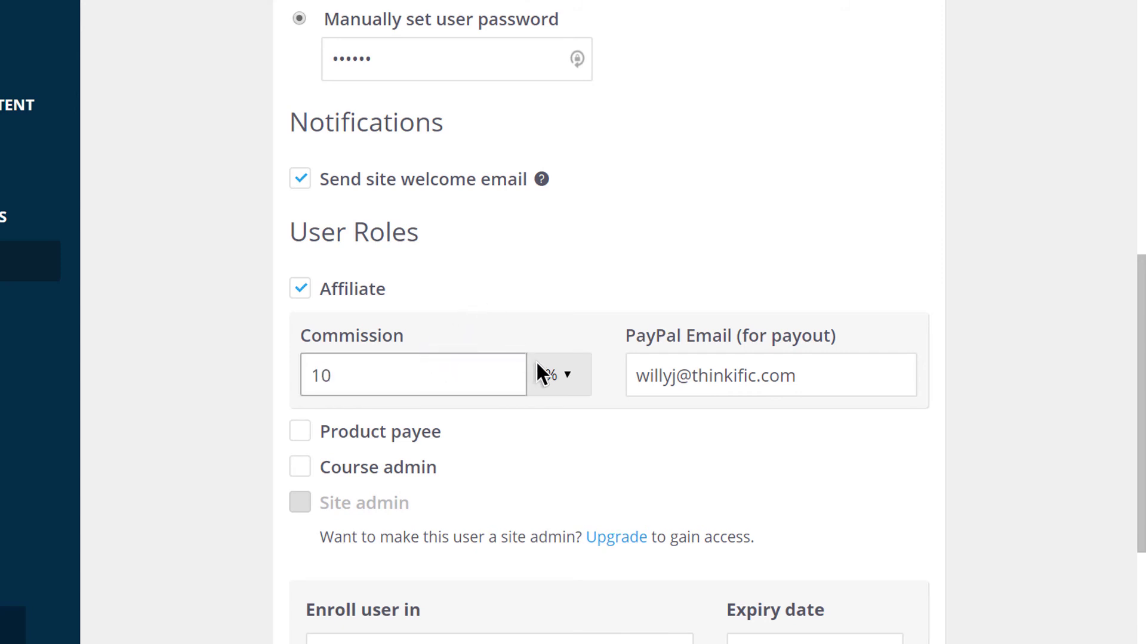
pyautogui.click(544, 374)
pyautogui.click(544, 417)
pyautogui.click(543, 425)
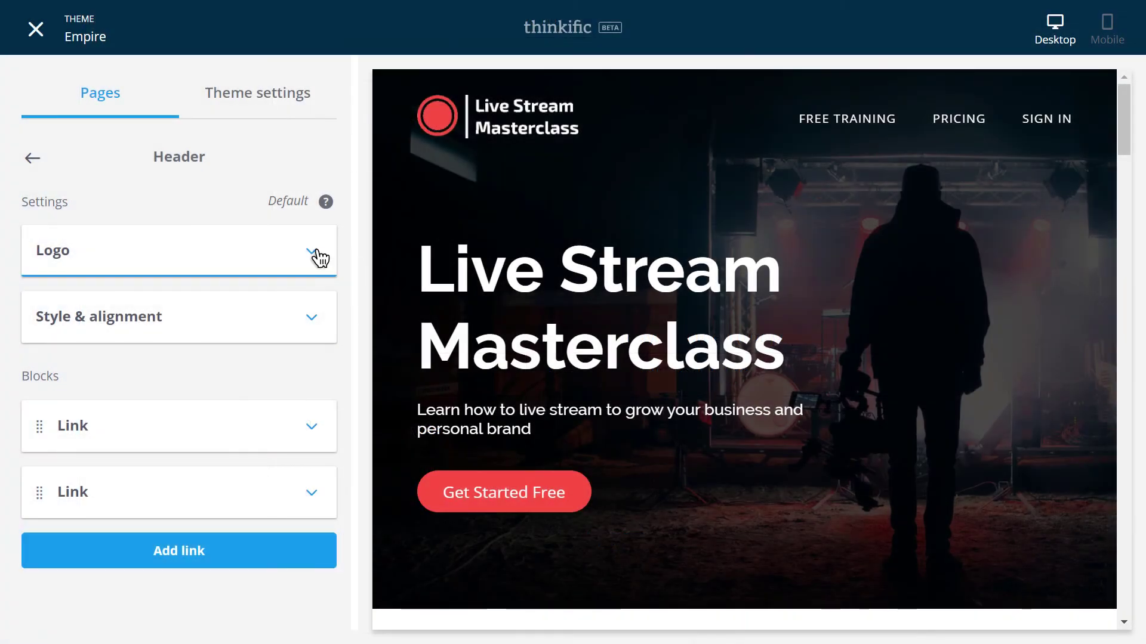
pyautogui.click(317, 252)
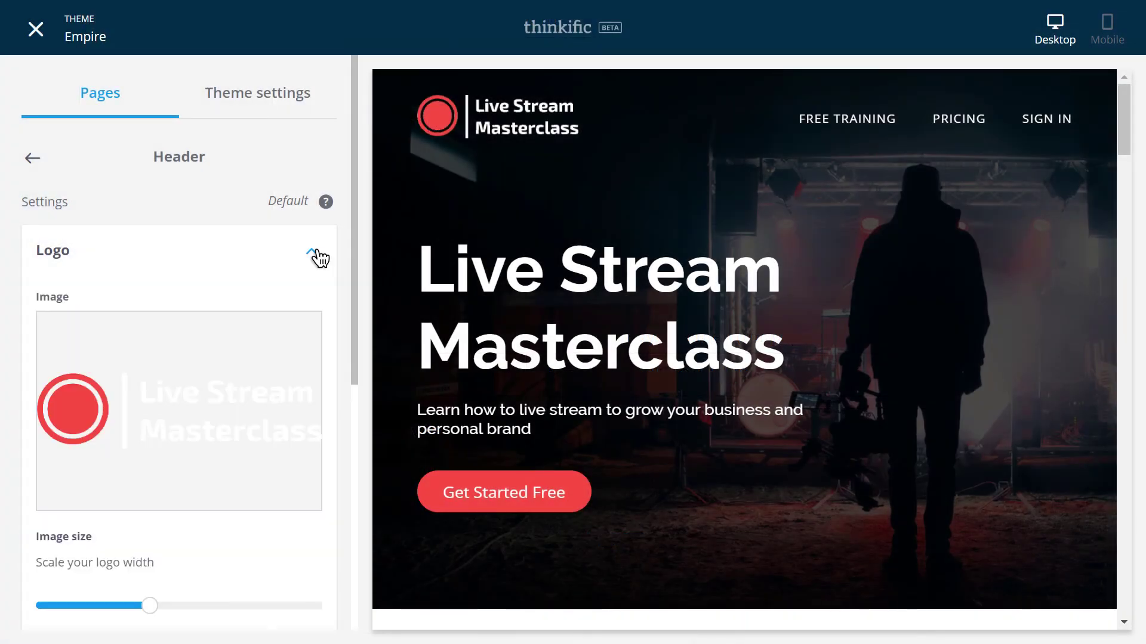
pyautogui.scroll(-2, 319, 257)
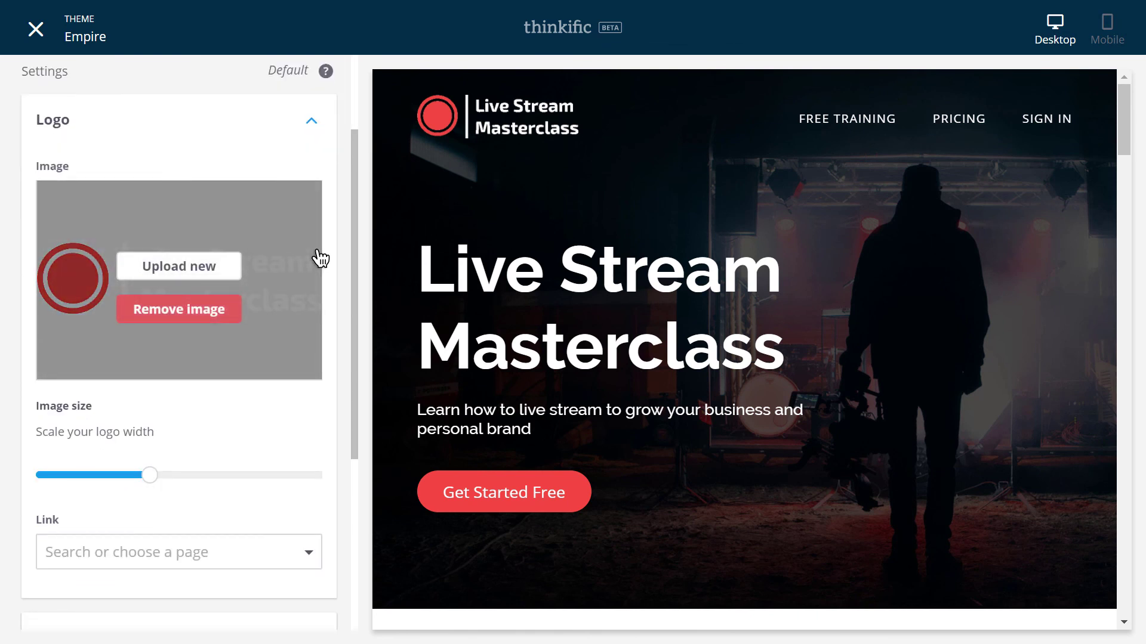
pyautogui.scroll(-2, 252, 399)
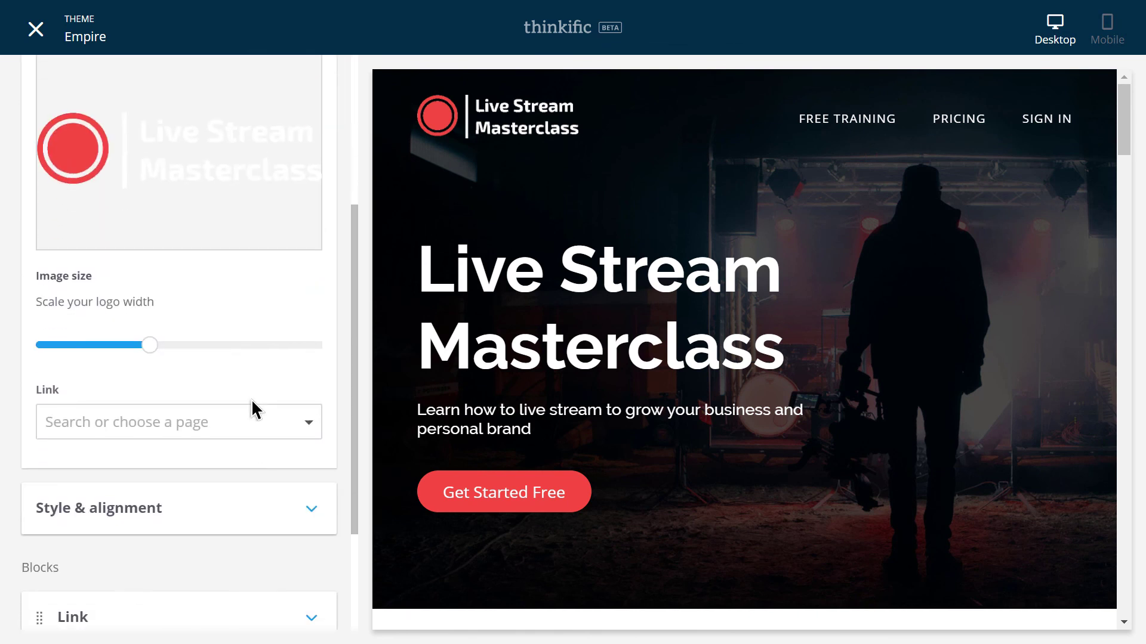
pyautogui.click(244, 416)
pyautogui.scroll(-3, 222, 496)
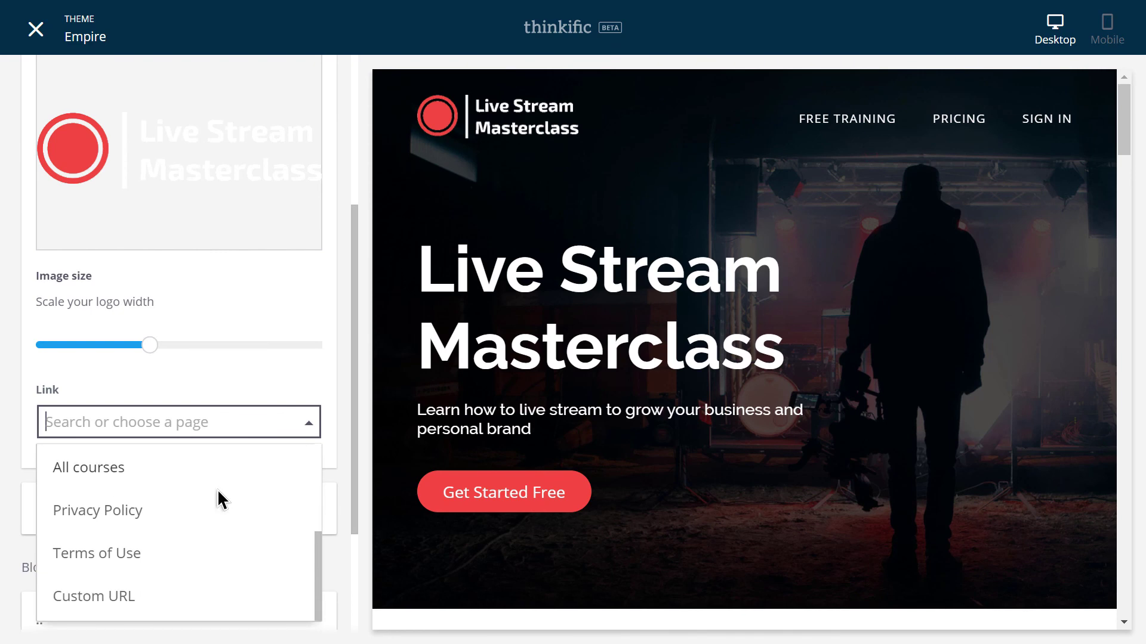
pyautogui.click(171, 591)
pyautogui.click(161, 475)
pyautogui.write('https://www.Livestreammasterclass')
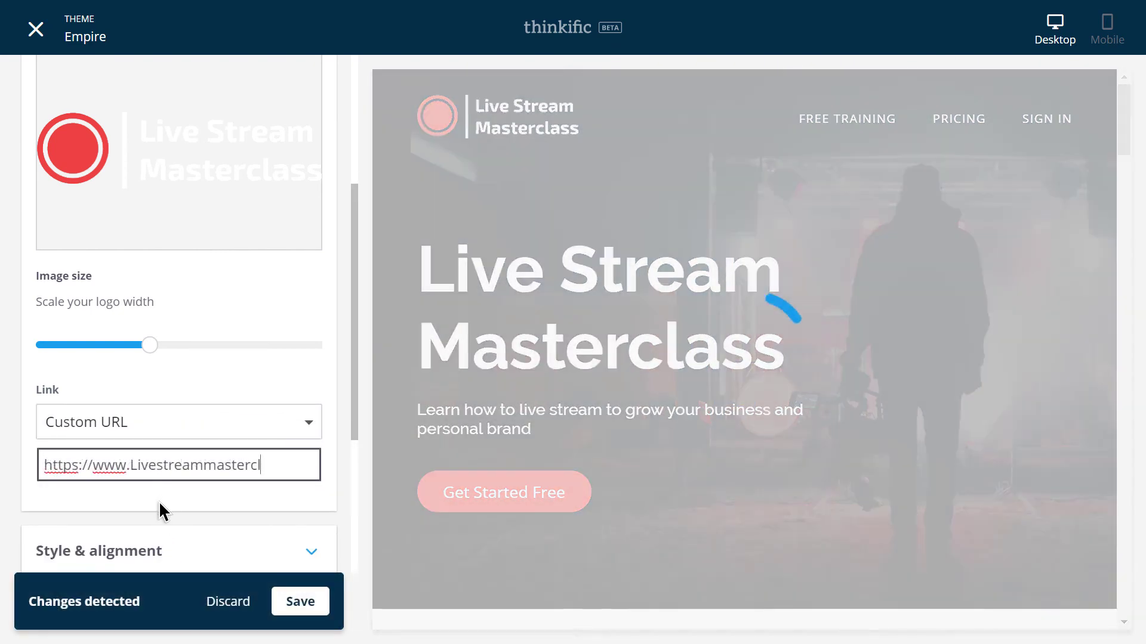
pyautogui.write('.com')
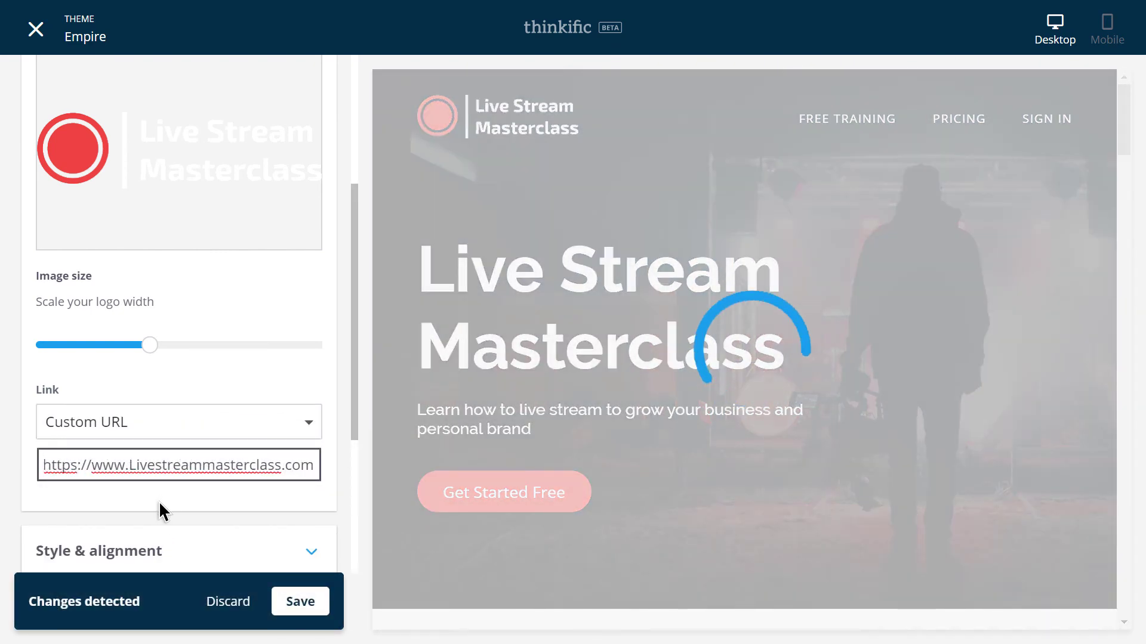
pyautogui.click(159, 500)
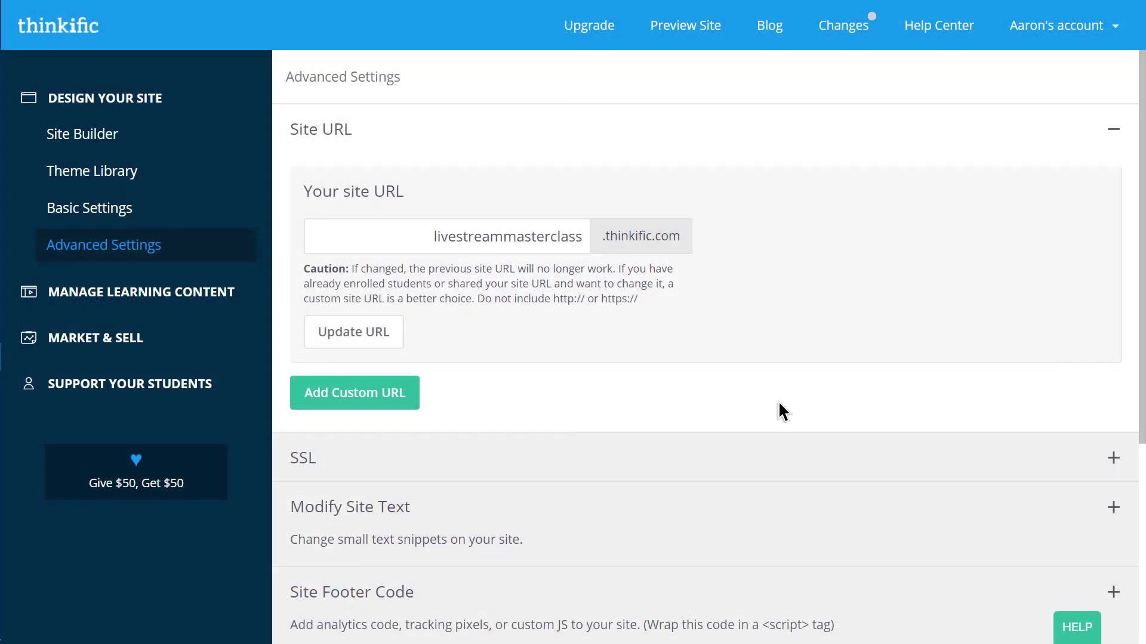
pyautogui.click(389, 393)
pyautogui.click(389, 493)
pyautogui.write('https://learn.livestreammasterclass.com')
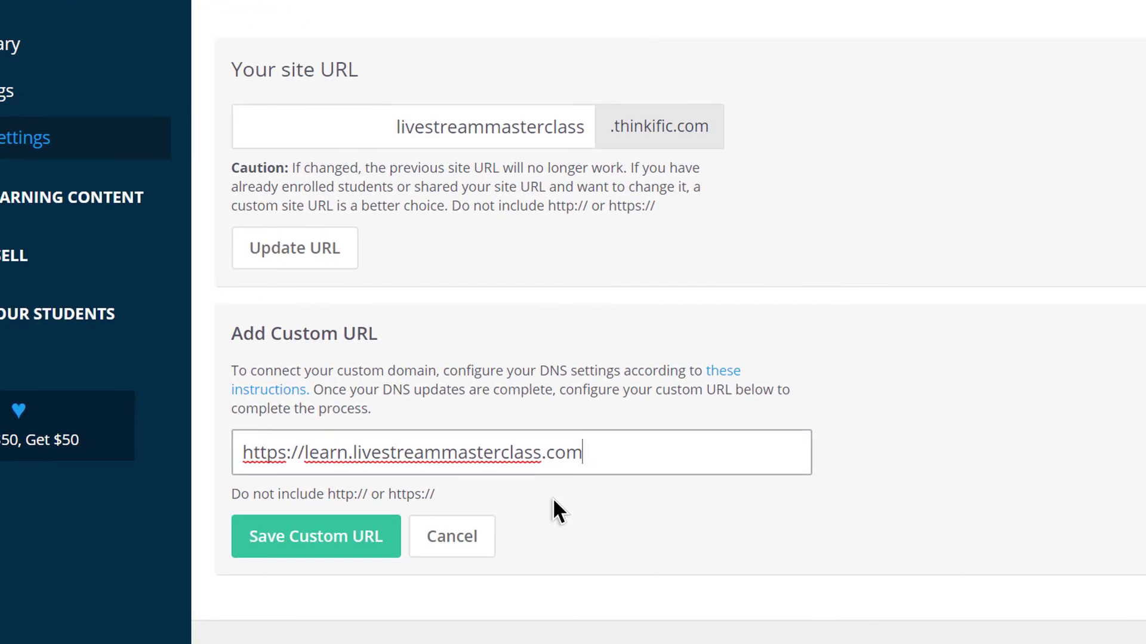
# Confirm the custom domain, then upload the logo image as Lesson 2.mp4's thumbnail
pyautogui.click(553, 498)
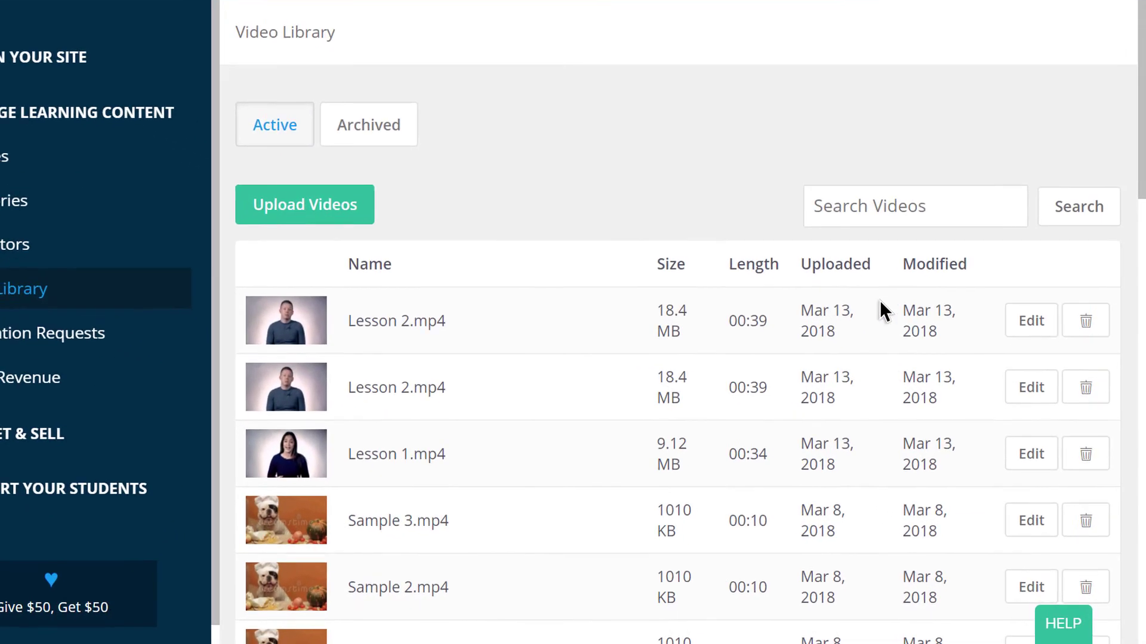
pyautogui.click(1031, 321)
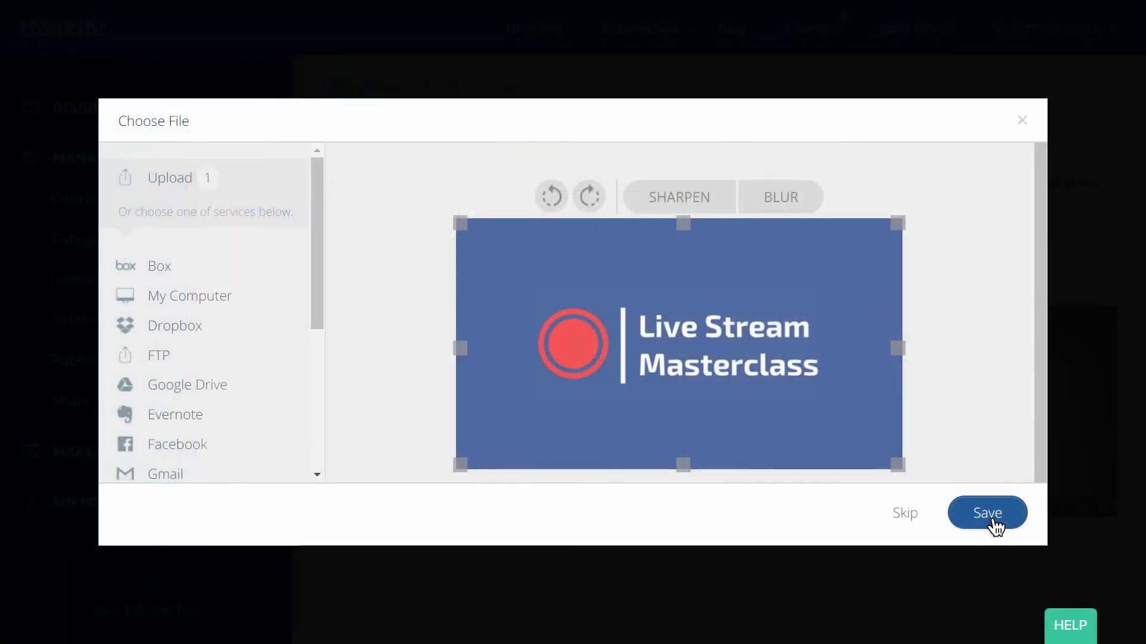
pyautogui.click(988, 514)
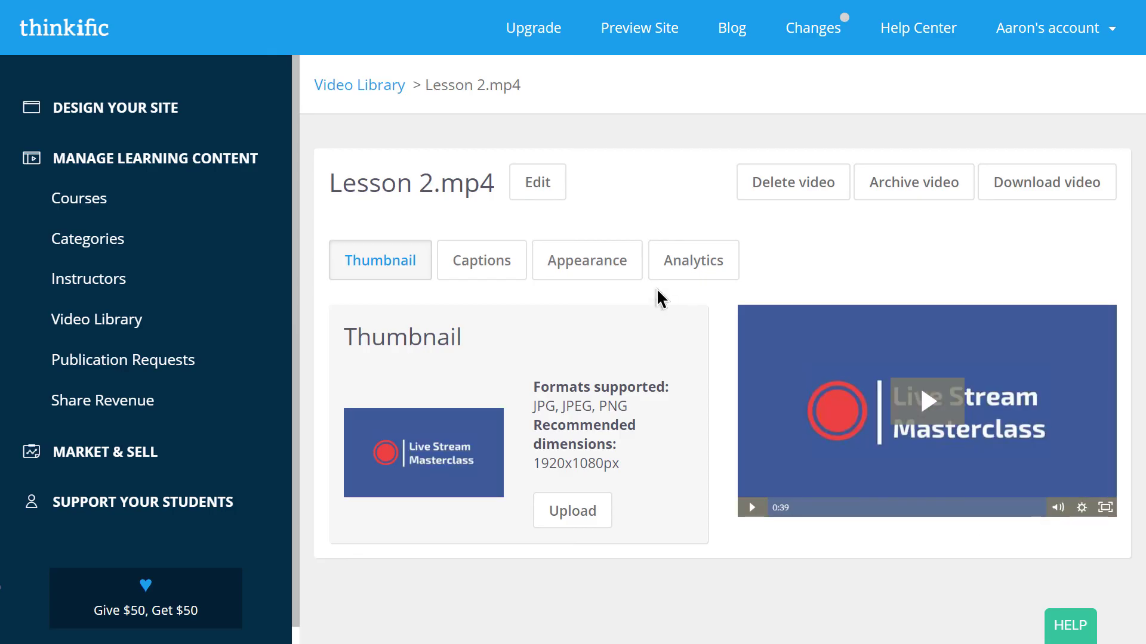
# Review Lesson 2.mp4's player colour options, then its analytics stats
pyautogui.click(626, 277)
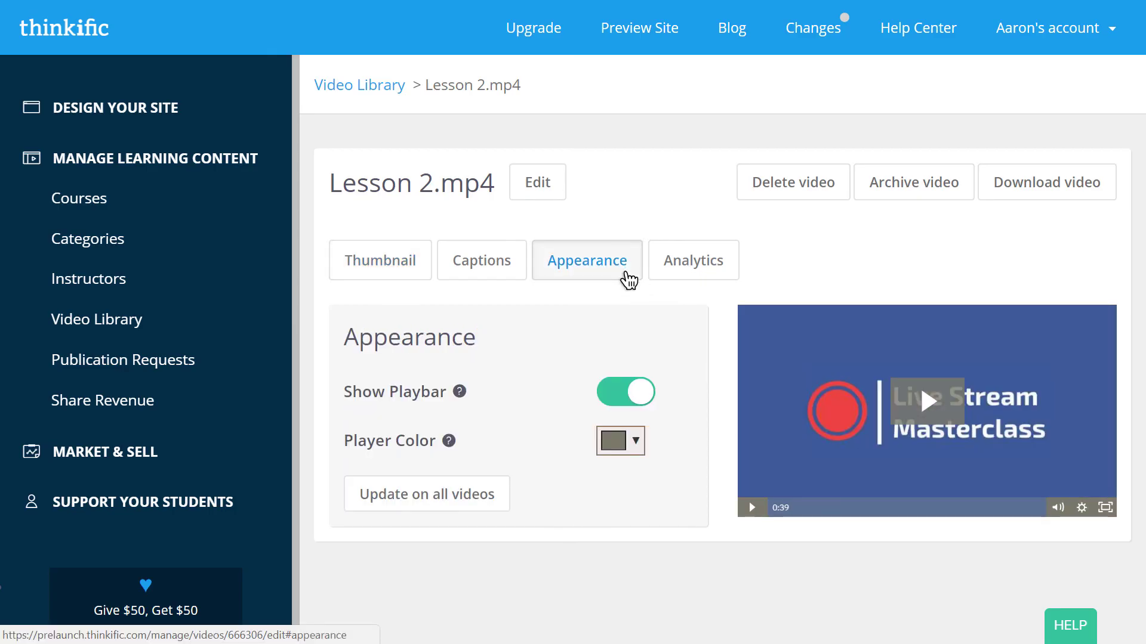
pyautogui.click(626, 444)
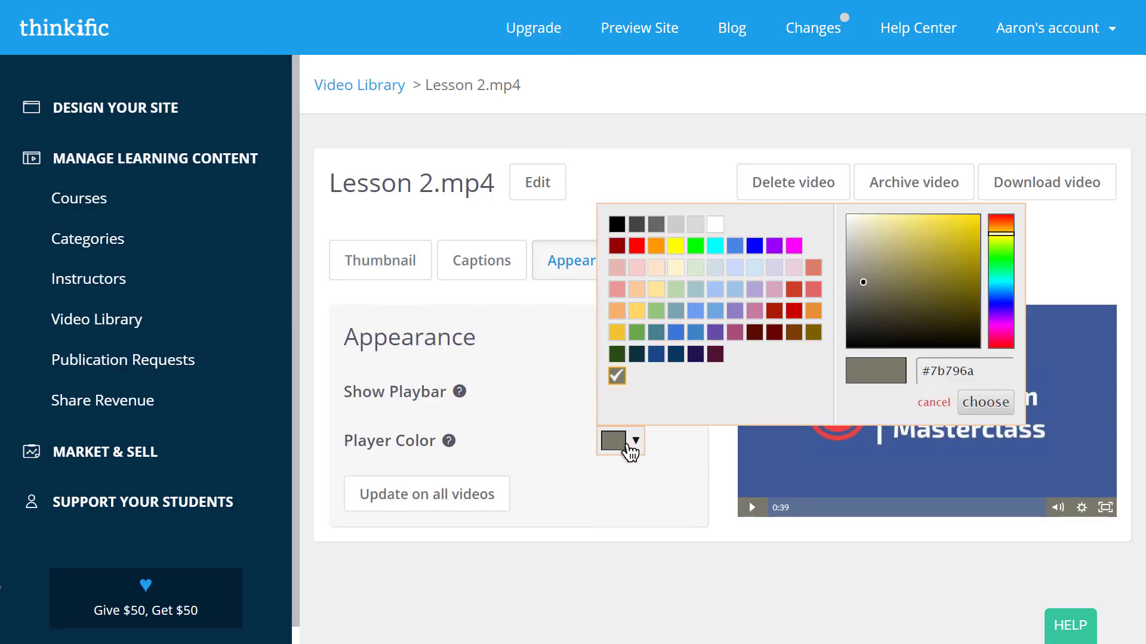
pyautogui.click(693, 262)
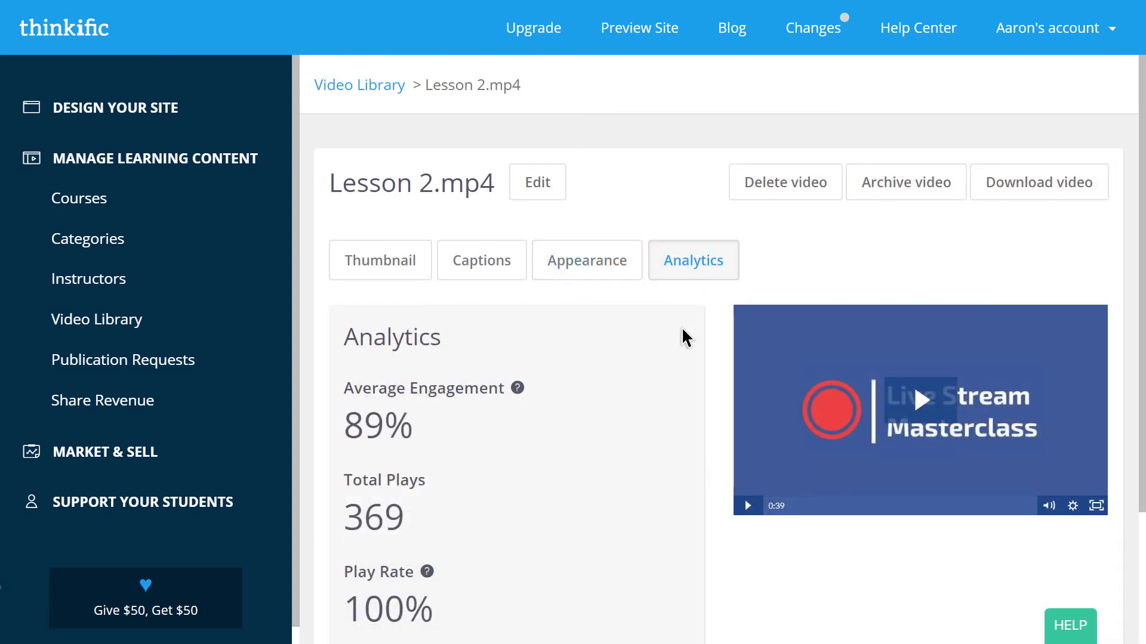
pyautogui.scroll(-3, 682, 327)
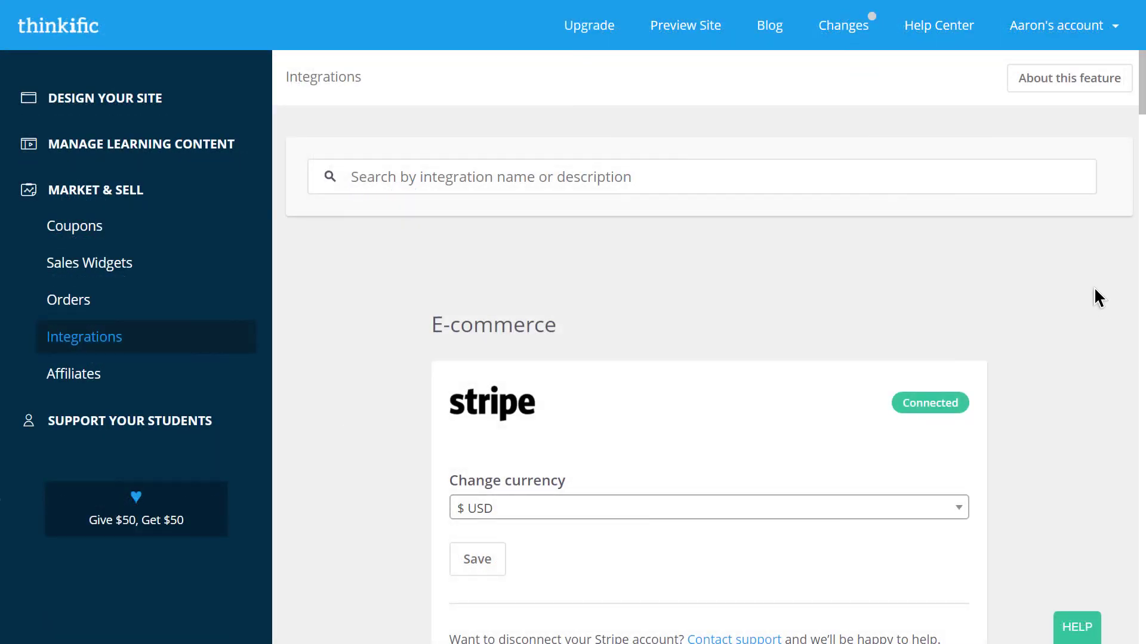
# Scroll through the e-commerce, automation, analytics and email marketing integrations
pyautogui.scroll(-9, 1097, 287)
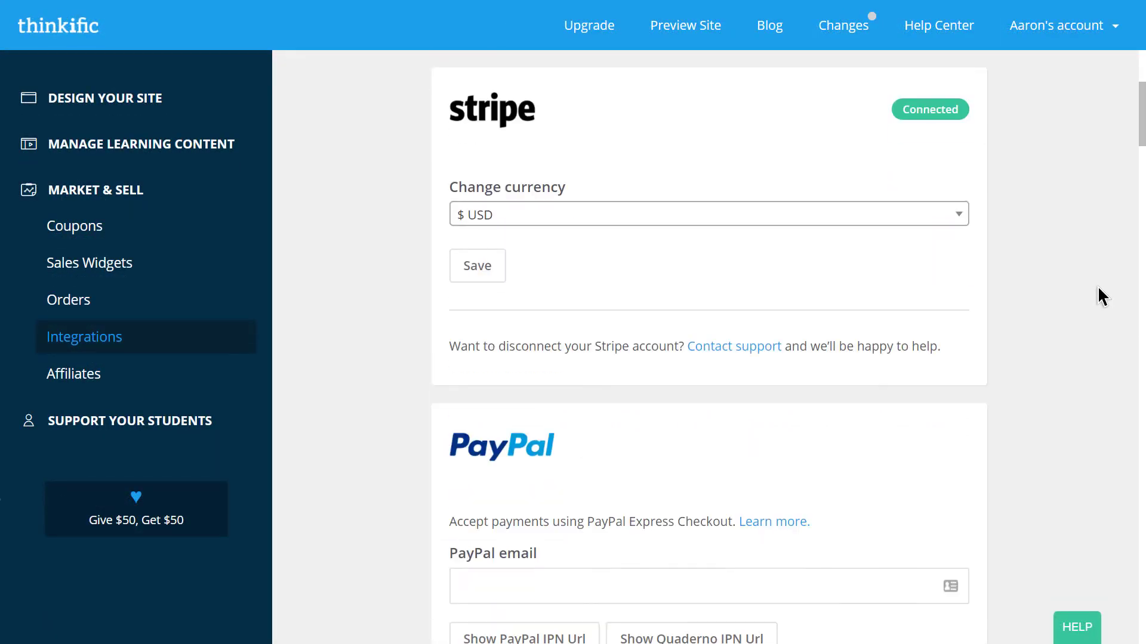
pyautogui.scroll(-7, 1097, 287)
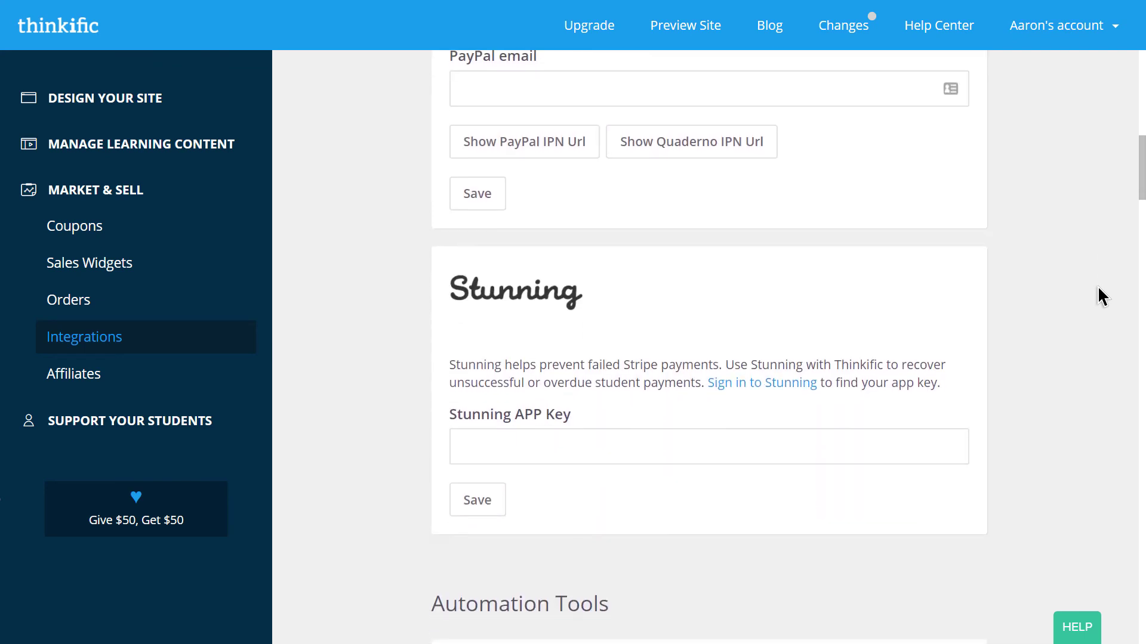
pyautogui.scroll(-7, 1098, 287)
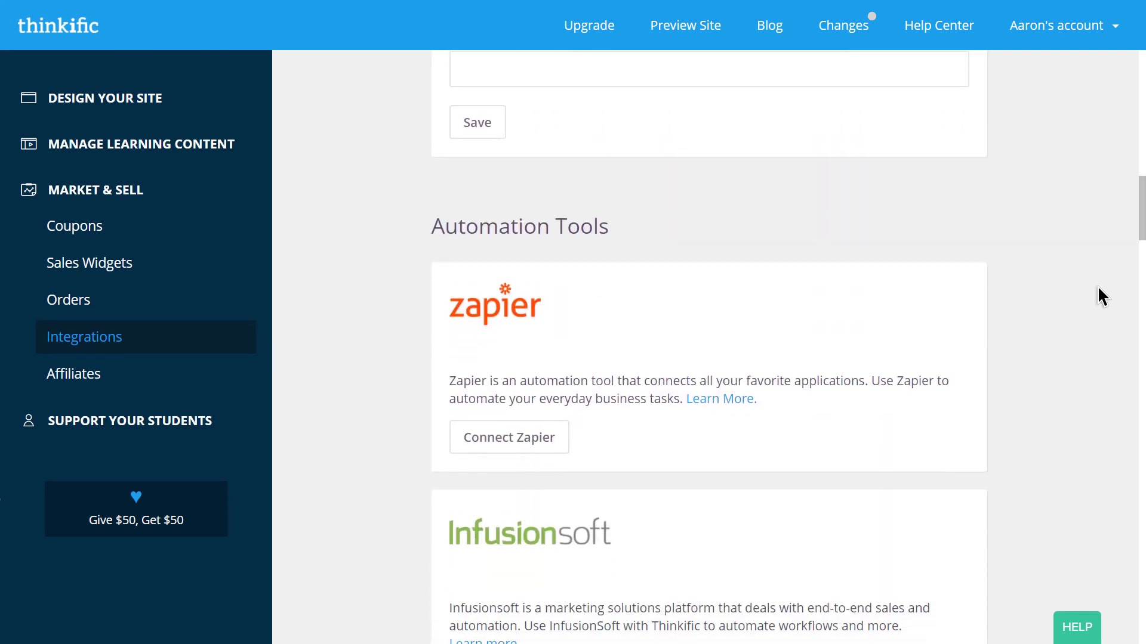
pyautogui.scroll(-9, 1098, 287)
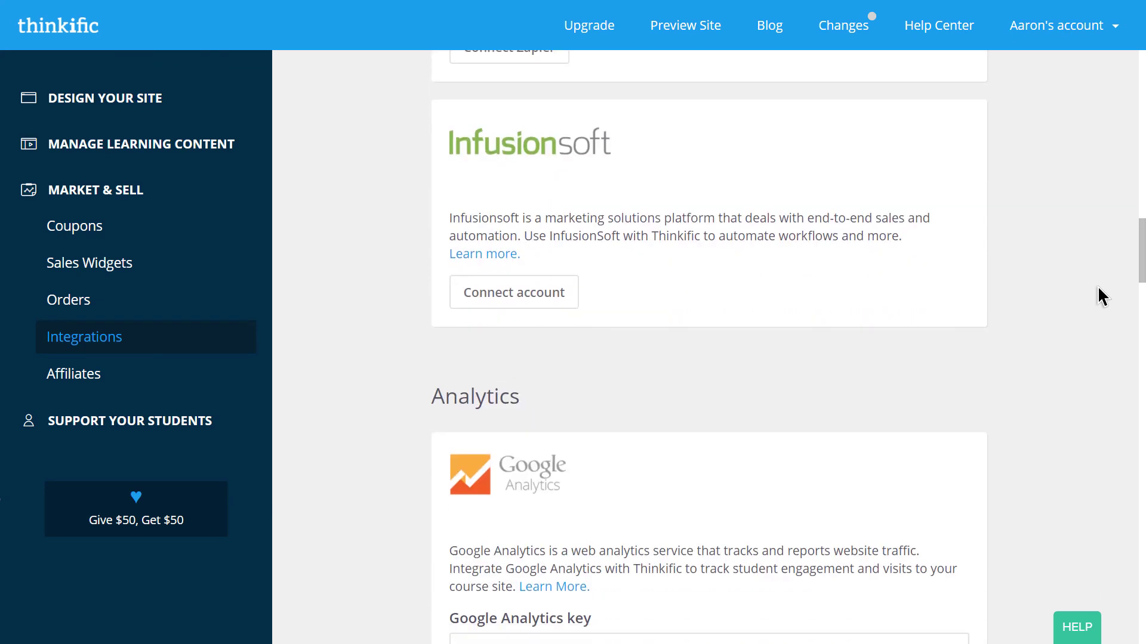
pyautogui.scroll(-7, 1098, 285)
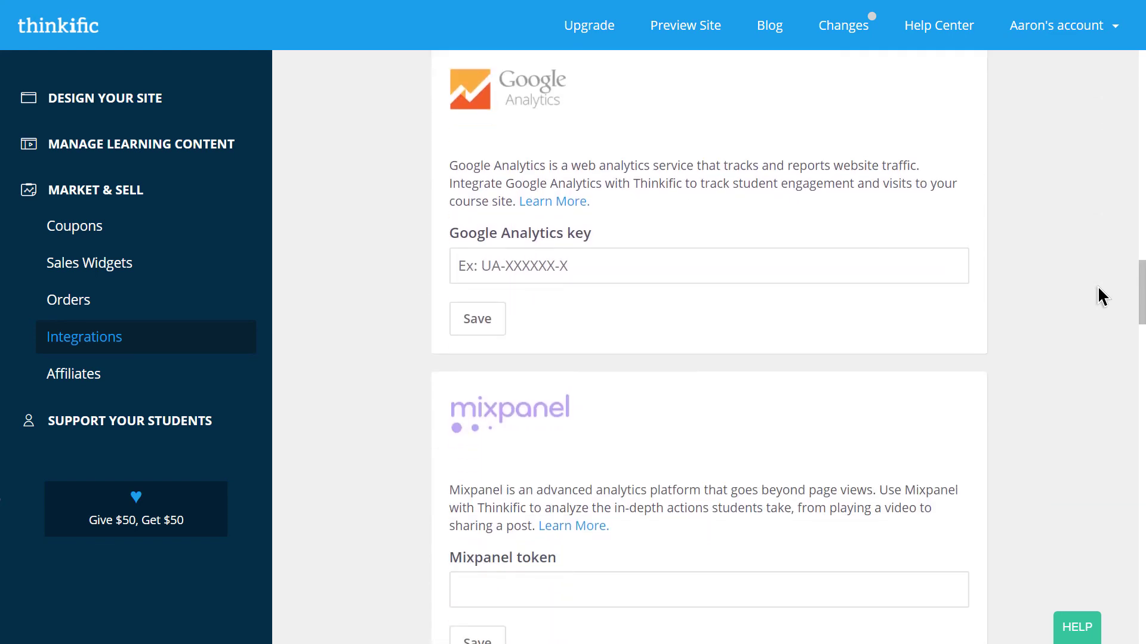
pyautogui.scroll(-7, 1098, 285)
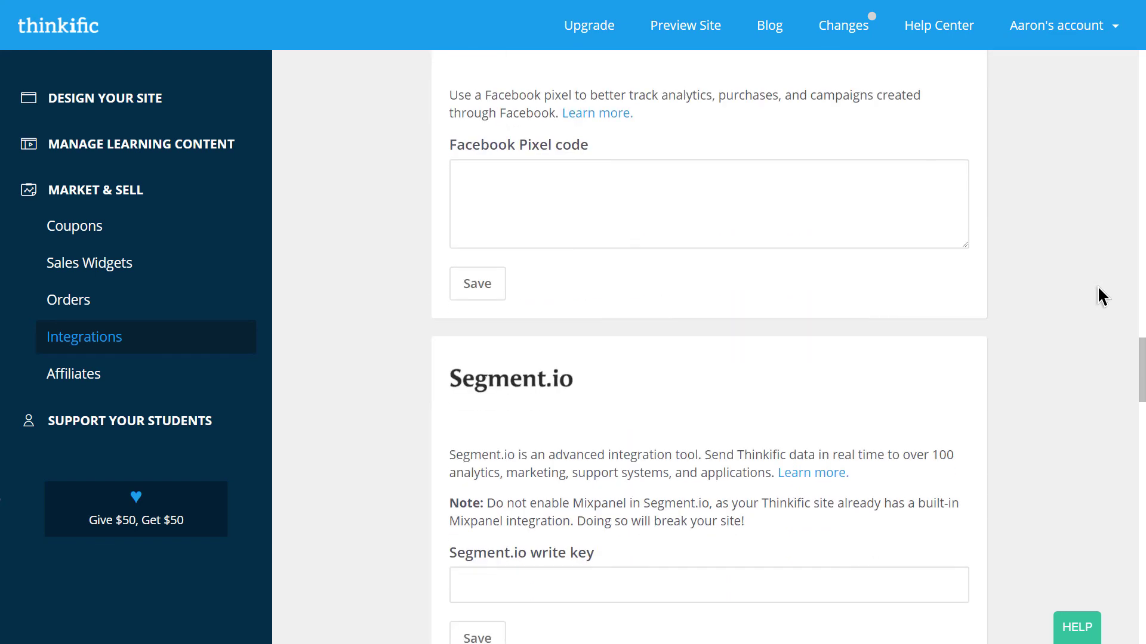
pyautogui.scroll(-12, 1097, 285)
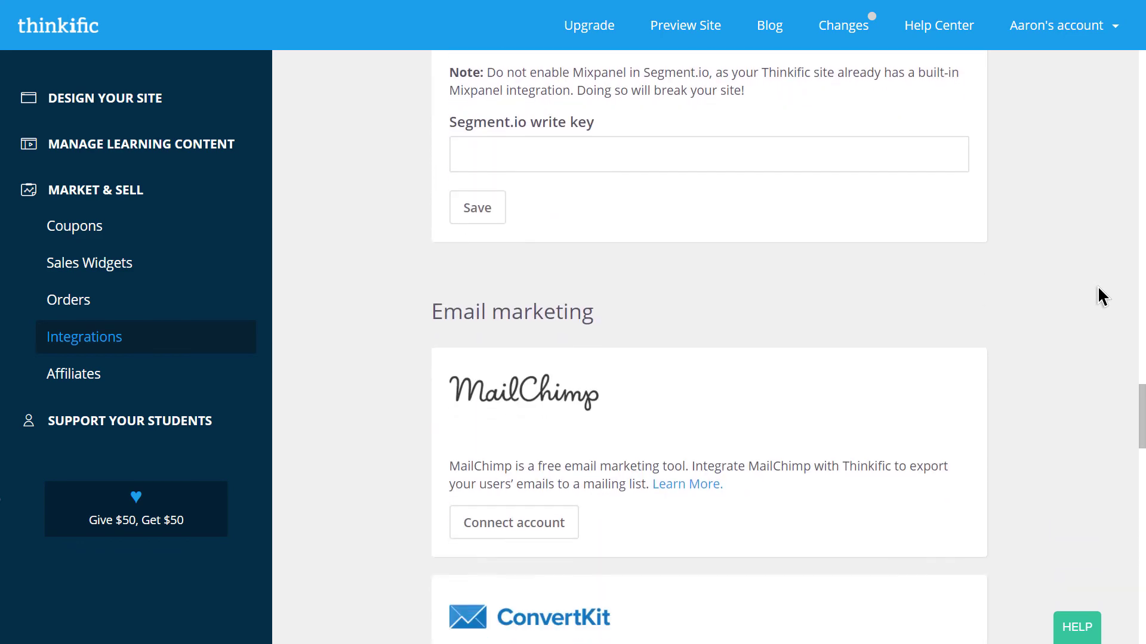
pyautogui.scroll(-3, 1097, 286)
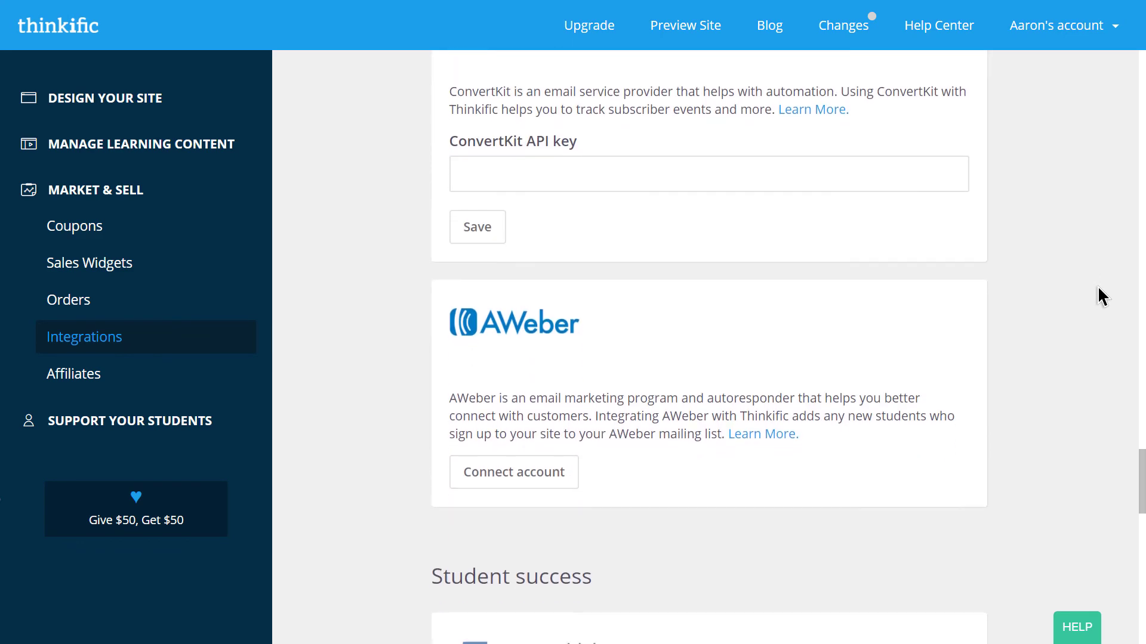